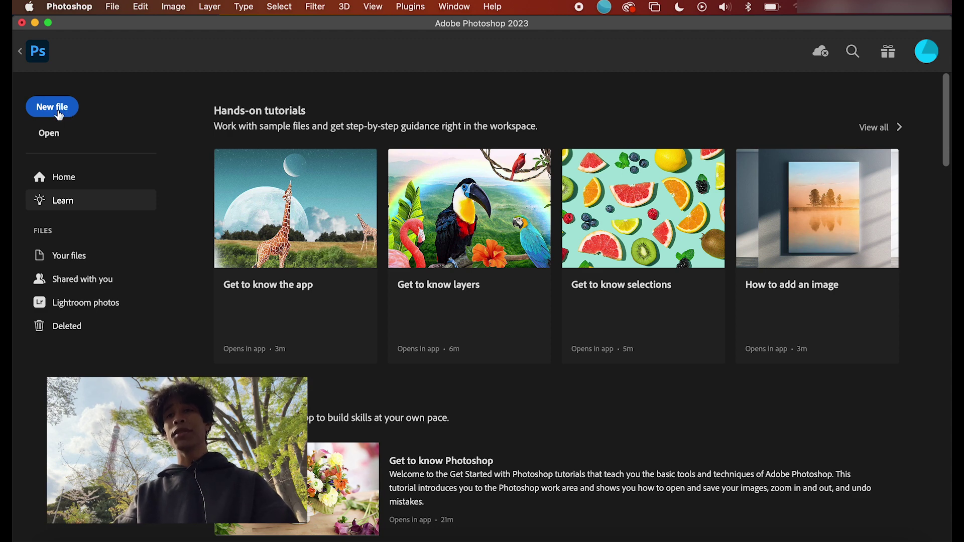
Step: Create a new document named Sprite, 50 pixels wide and 70 pixels high
{"action": "left_click", "coordinate": [59, 115]}
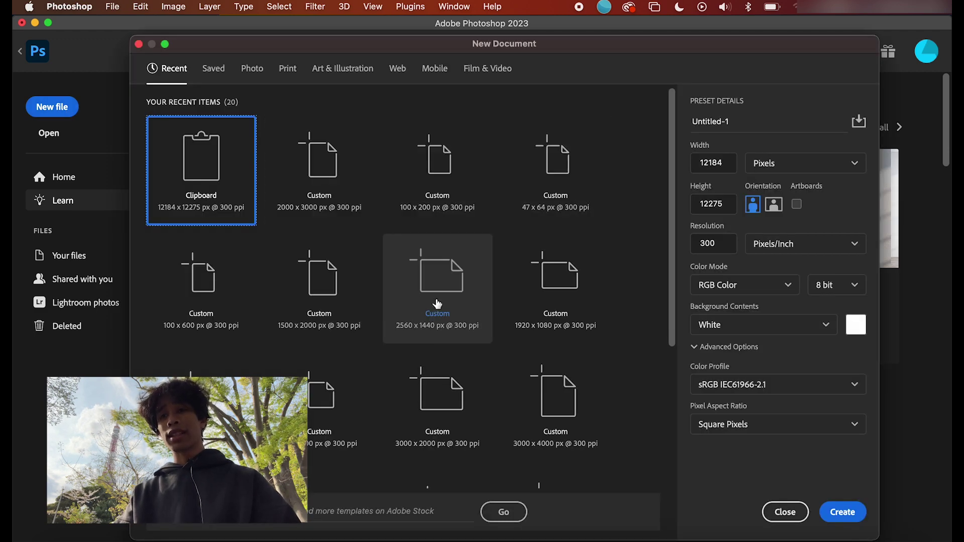
{"action": "left_click", "coordinate": [556, 150]}
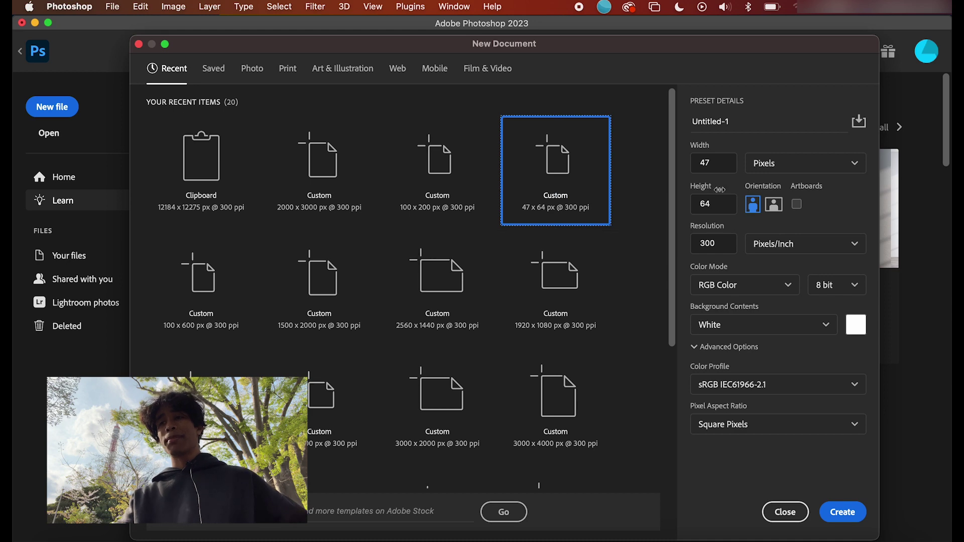
{"action": "double_click", "coordinate": [717, 162]}
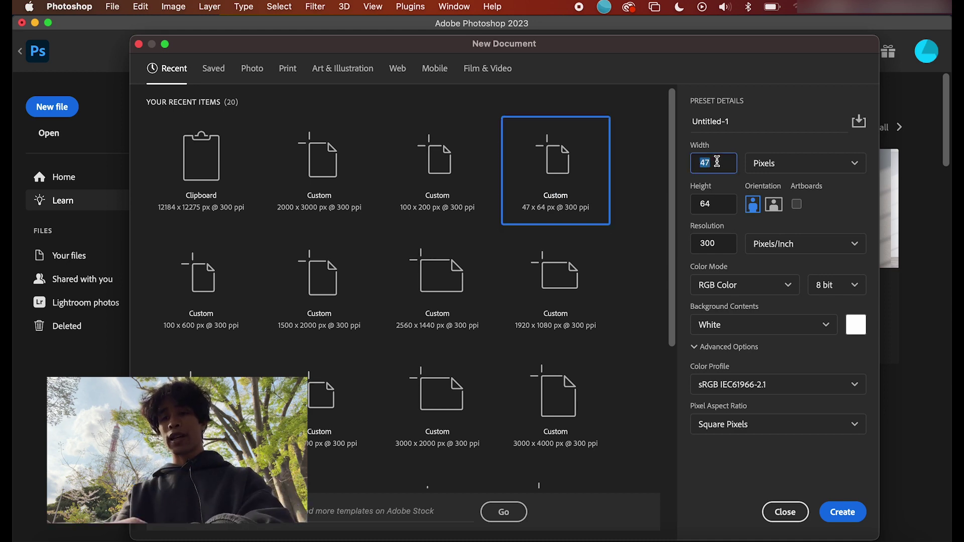
{"action": "type", "text": "50"}
{"action": "double_click", "coordinate": [712, 205]}
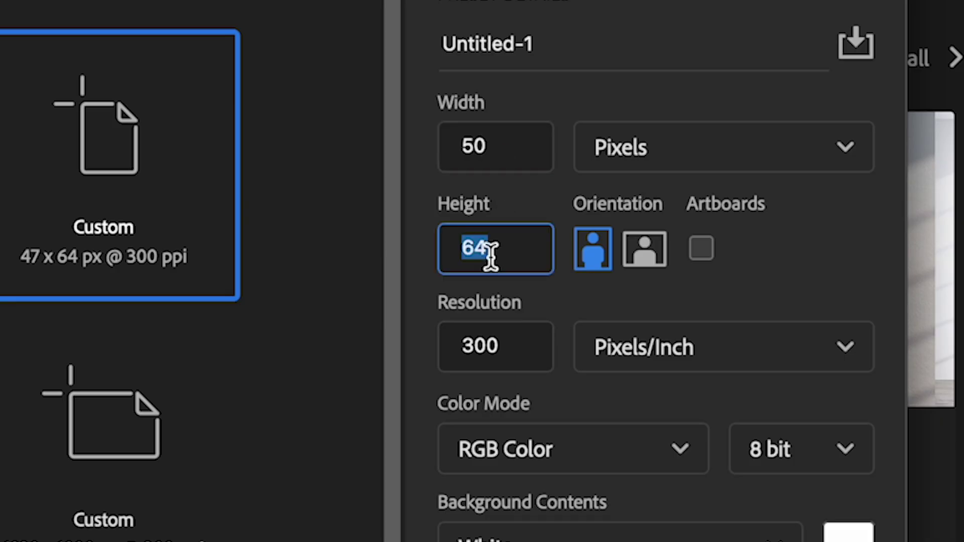
{"action": "type", "text": "70"}
{"action": "left_click", "coordinate": [578, 57]}
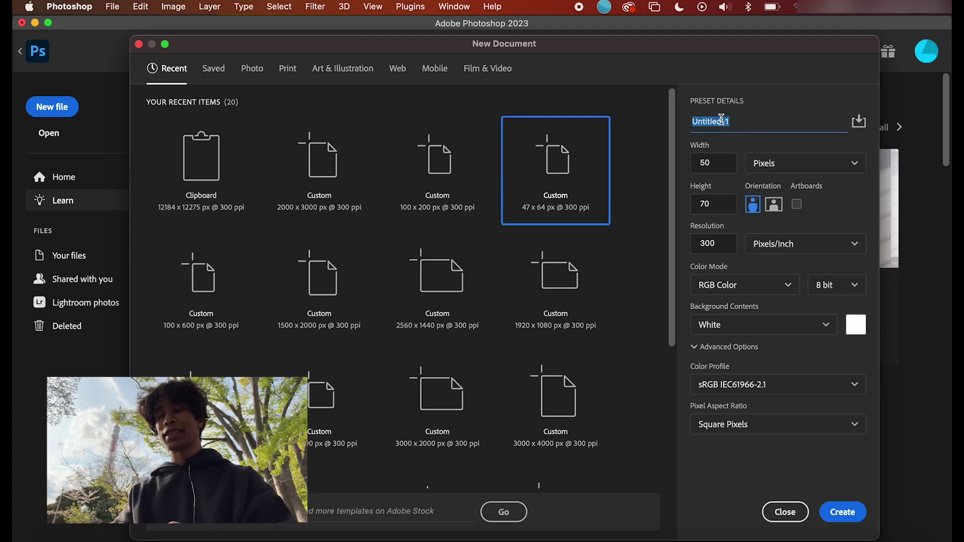
{"action": "type", "text": "Sprite"}
{"action": "key", "text": "Return"}
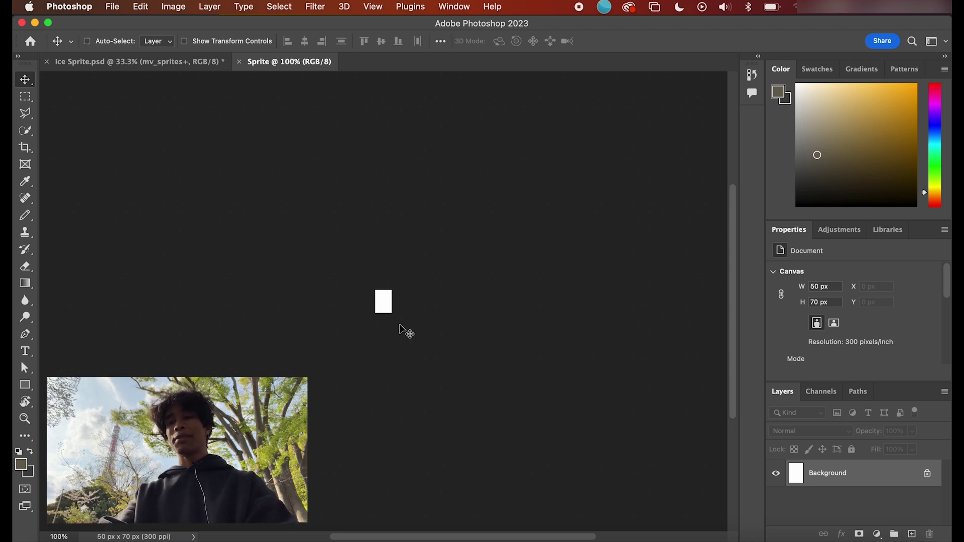
Step: Inspect the blank canvas up close, magnified to 1600%
{"action": "key", "text": "super+equal"}
{"action": "key", "text": "super+equal"}
{"action": "key", "text": "super+equal"}
{"action": "key", "text": "super+equal"}
{"action": "key", "text": "super+equal"}
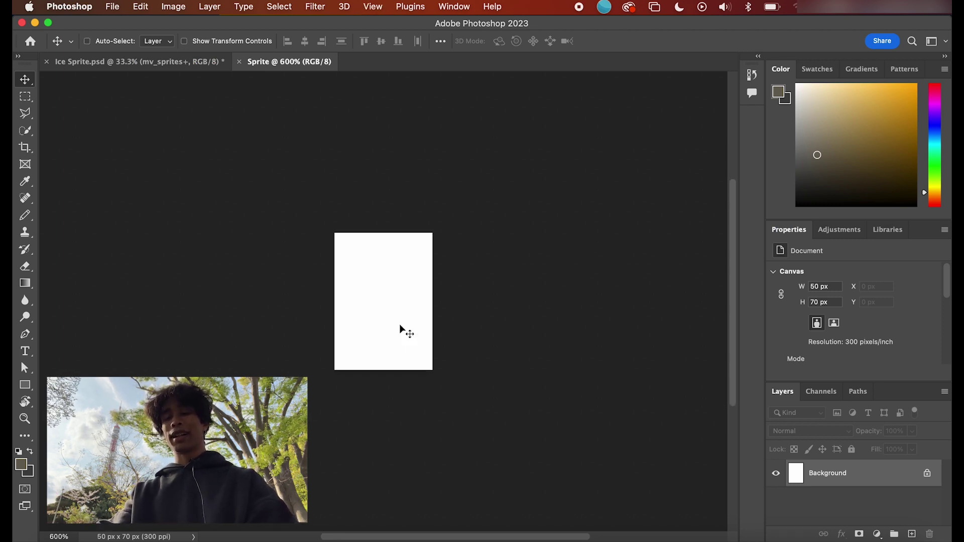
{"action": "key", "text": "super+equal"}
{"action": "key", "text": "super+equal"}
{"action": "key", "text": "super+equal"}
{"action": "key", "text": "super+equal"}
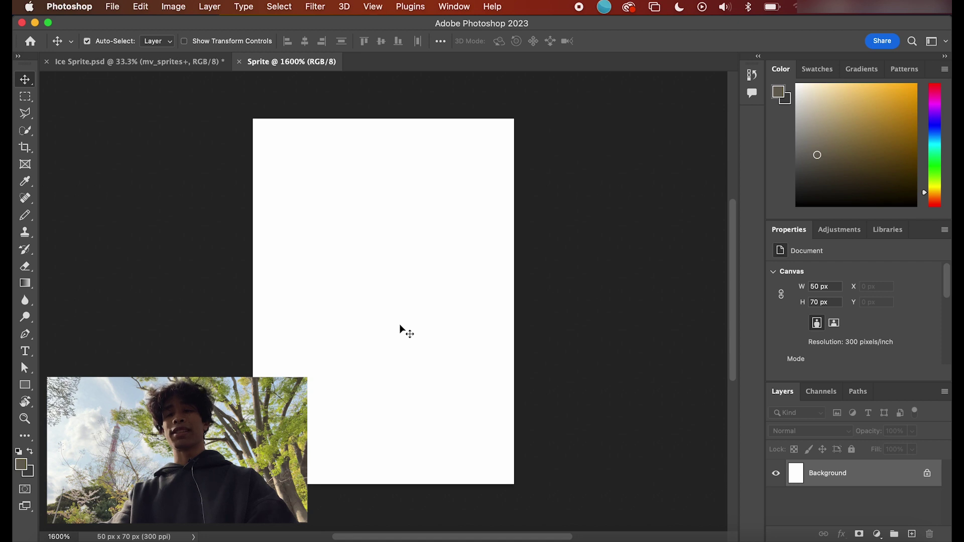
{"action": "scroll", "coordinate": [391, 247], "scroll_direction": "left", "scroll_amount": 5}
{"action": "scroll", "coordinate": [392, 247], "scroll_direction": "up", "scroll_amount": 2}
{"action": "scroll", "coordinate": [392, 247], "scroll_direction": "right", "scroll_amount": 4}
{"action": "scroll", "coordinate": [438, 246], "scroll_direction": "down", "scroll_amount": 4}
{"action": "scroll", "coordinate": [437, 246], "scroll_direction": "down", "scroll_amount": 1}
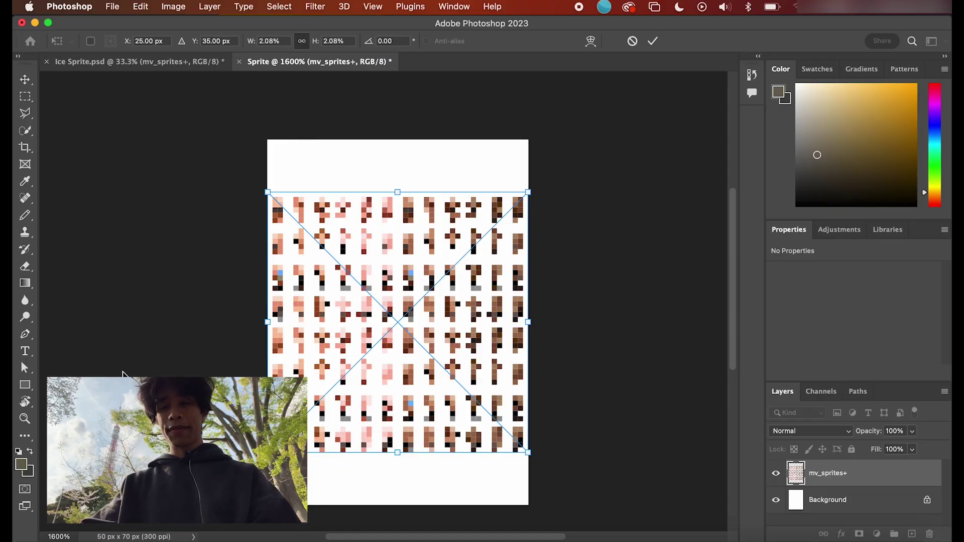
Step: Enlarge the placed mv_sprites+ sheet to about 22.33% and position it so a single front-facing character sits on the canvas
{"action": "key", "text": "super+minus"}
{"action": "key", "text": "super+minus"}
{"action": "key", "text": "super+minus"}
{"action": "left_click_drag", "start_coordinate": [449, 313], "coordinate": [385, 311]}
{"action": "scroll", "coordinate": [271, 291], "scroll_direction": "left", "scroll_amount": 3}
{"action": "left_click_drag", "start_coordinate": [294, 317], "coordinate": [93, 310]}
{"action": "left_click_drag", "start_coordinate": [584, 331], "coordinate": [514, 426]}
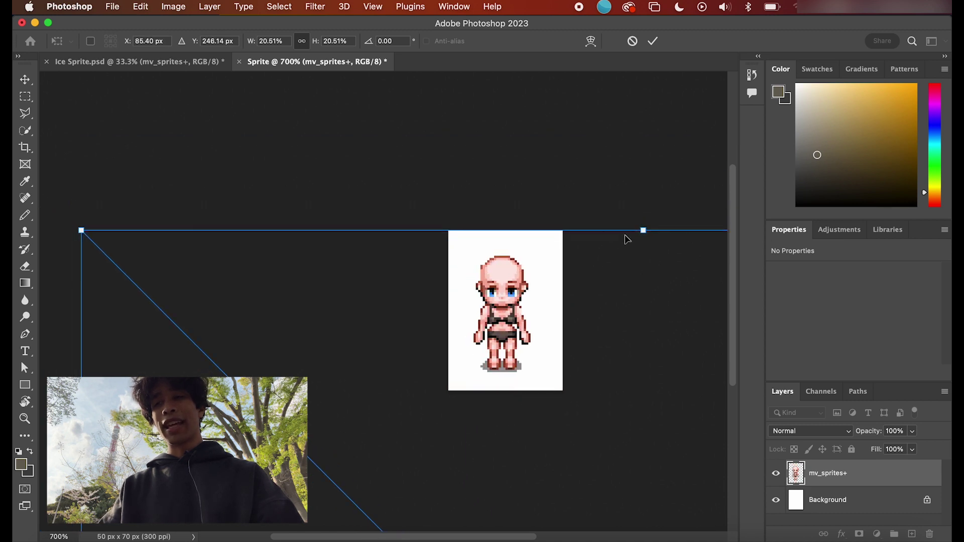
{"action": "left_click_drag", "start_coordinate": [638, 220], "coordinate": [641, 130]}
{"action": "left_click_drag", "start_coordinate": [593, 297], "coordinate": [605, 385]}
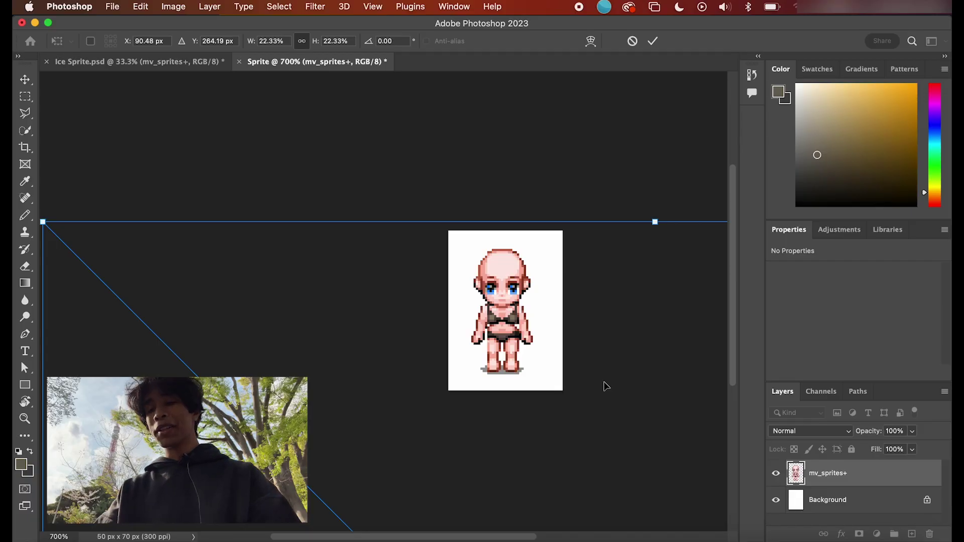
Step: Nudge the character to the middle of the canvas, scale the sprite sheet to about 23.48%, and commit the placement
{"action": "key", "text": "super+equal"}
{"action": "key", "text": "super+equal"}
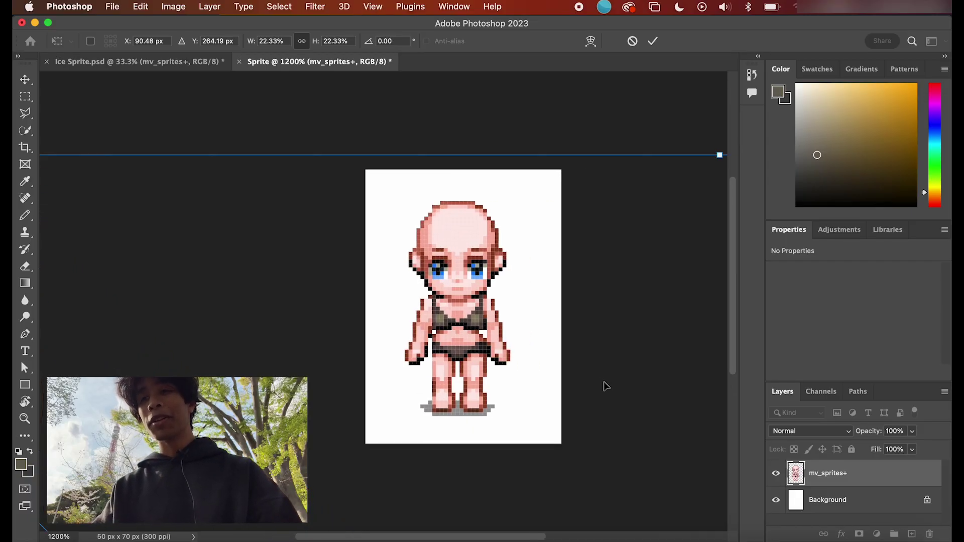
{"action": "scroll", "coordinate": [538, 372], "scroll_direction": "right", "scroll_amount": 2}
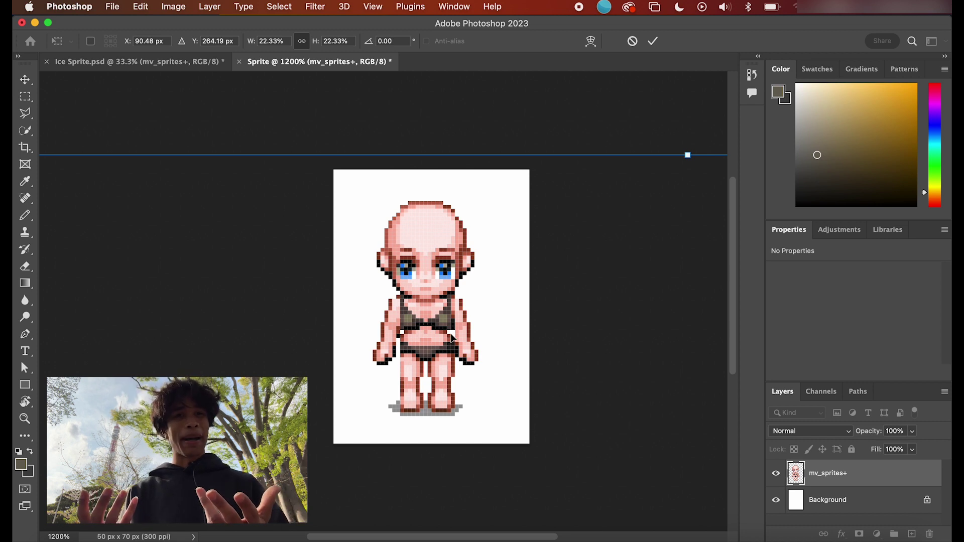
{"action": "left_click_drag", "start_coordinate": [417, 351], "coordinate": [424, 353]}
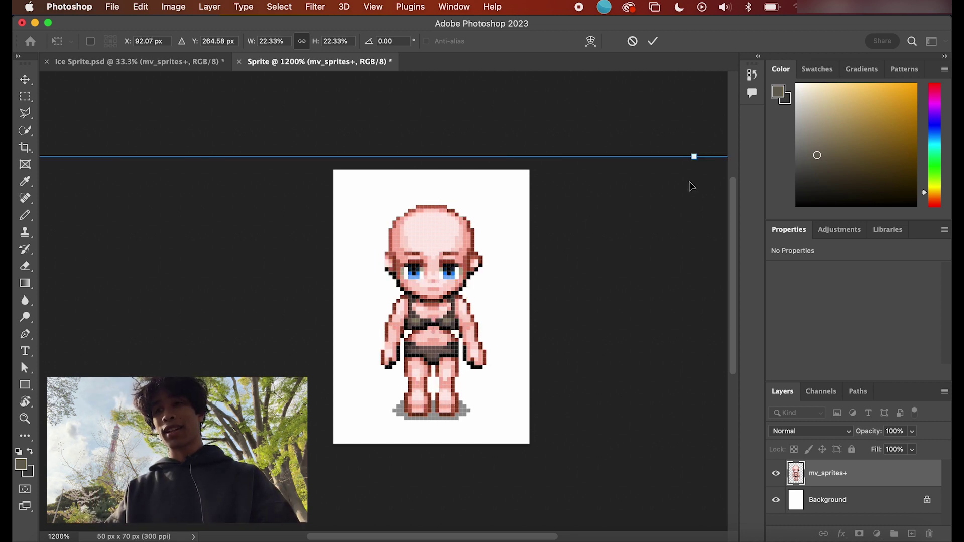
{"action": "left_click_drag", "start_coordinate": [693, 155], "coordinate": [705, 145]}
{"action": "scroll", "coordinate": [613, 455], "scroll_direction": "up", "scroll_amount": 2}
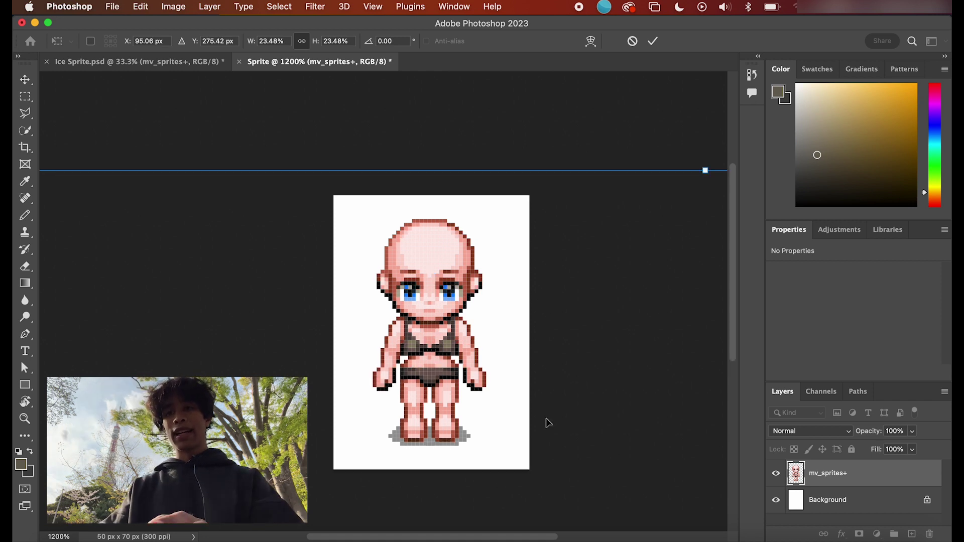
{"action": "key", "text": "Return"}
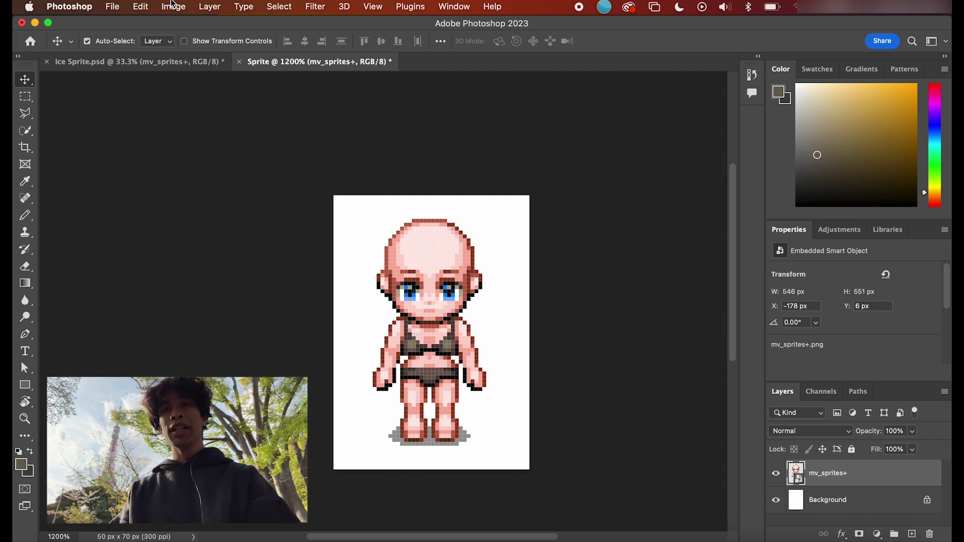
Step: Set the general image interpolation preference to Nearest Neighbor (preserve hard edges)
{"action": "left_click", "coordinate": [80, 6]}
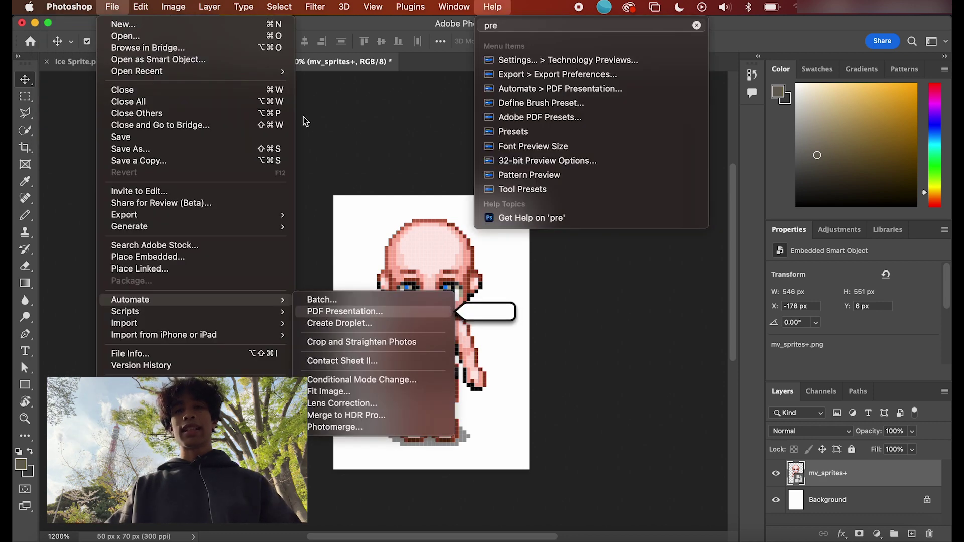
{"action": "left_click", "coordinate": [112, 6]}
{"action": "mouse_move", "coordinate": [155, 215]}
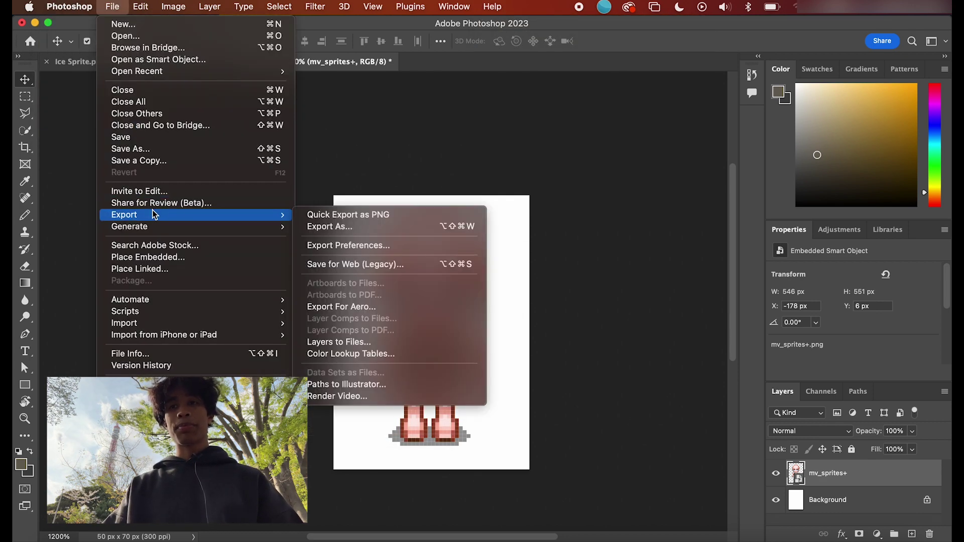
{"action": "left_click", "coordinate": [350, 247]}
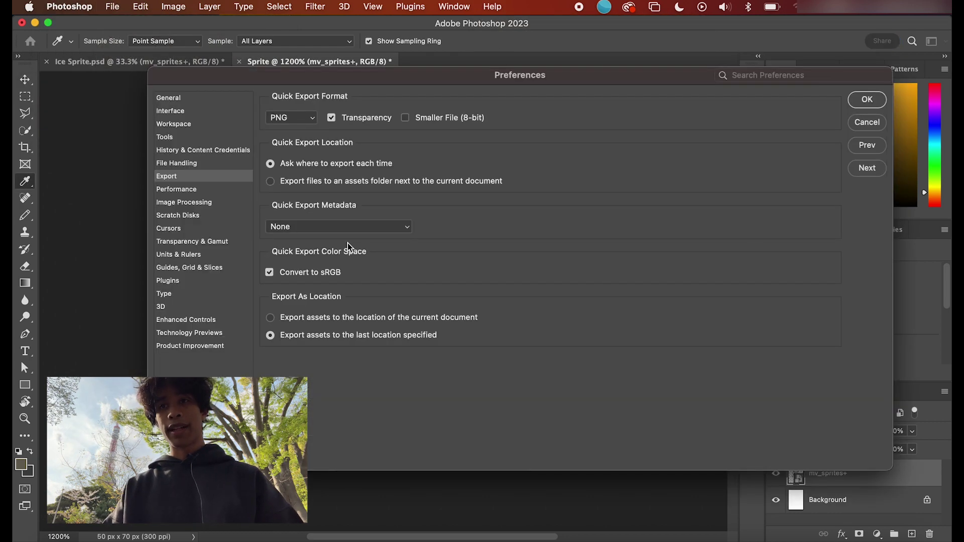
{"action": "left_click", "coordinate": [220, 96]}
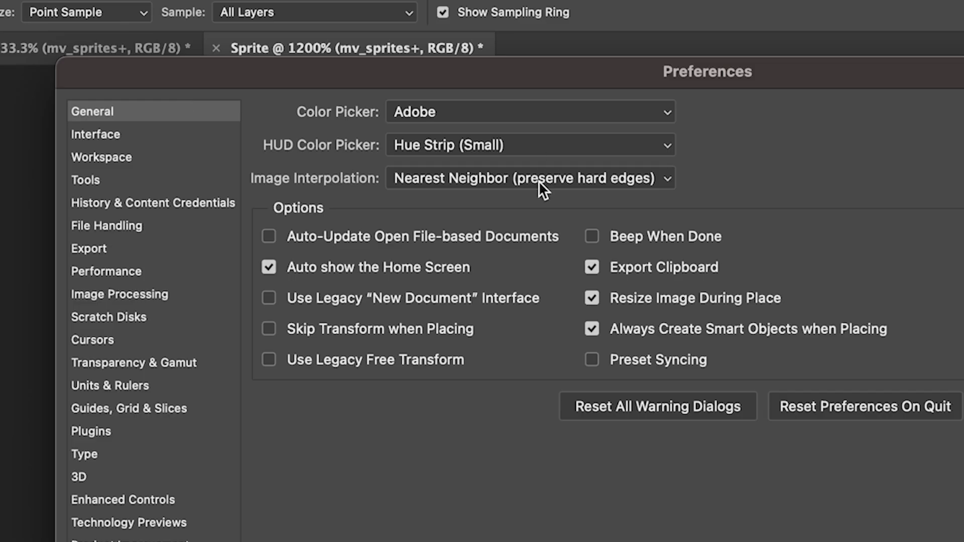
{"action": "left_click", "coordinate": [538, 180]}
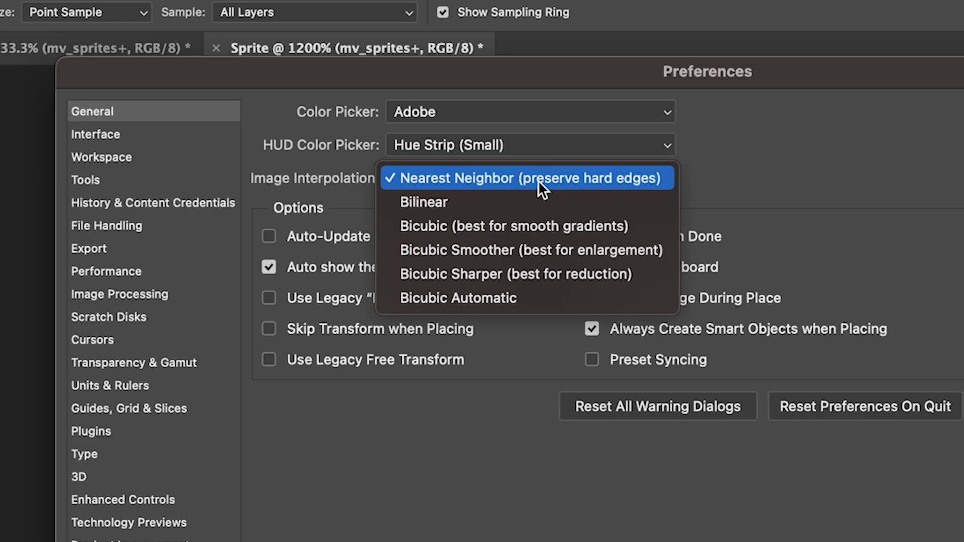
{"action": "left_click", "coordinate": [538, 180]}
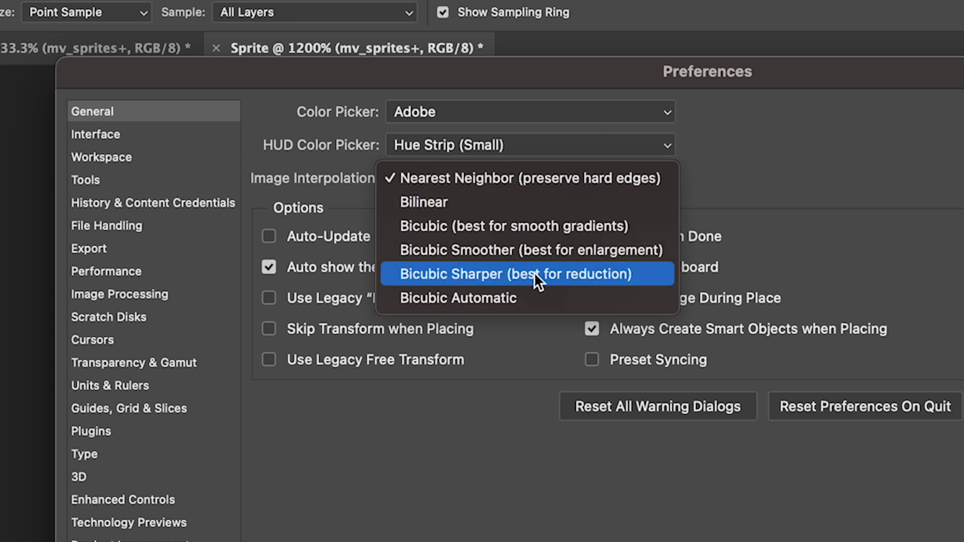
{"action": "left_click", "coordinate": [831, 337]}
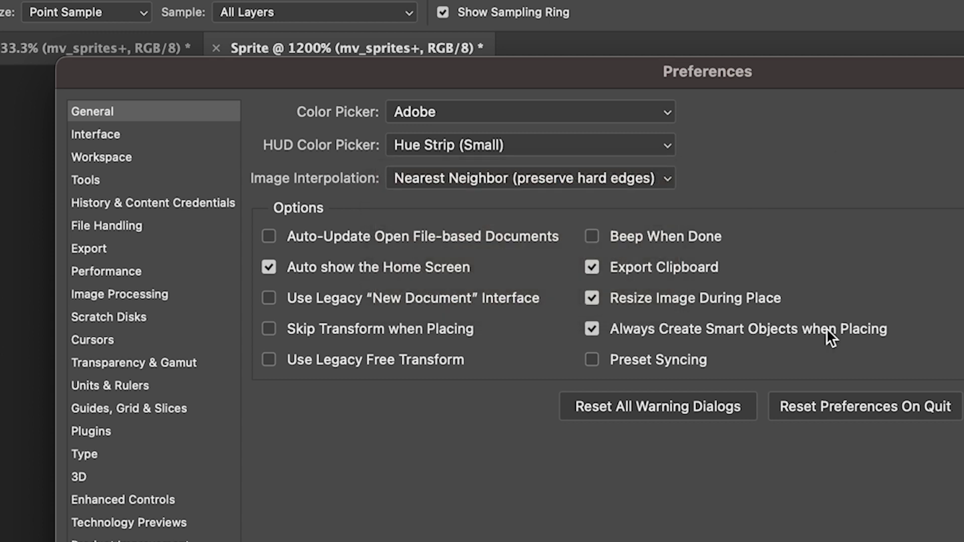
{"action": "key", "text": "Return"}
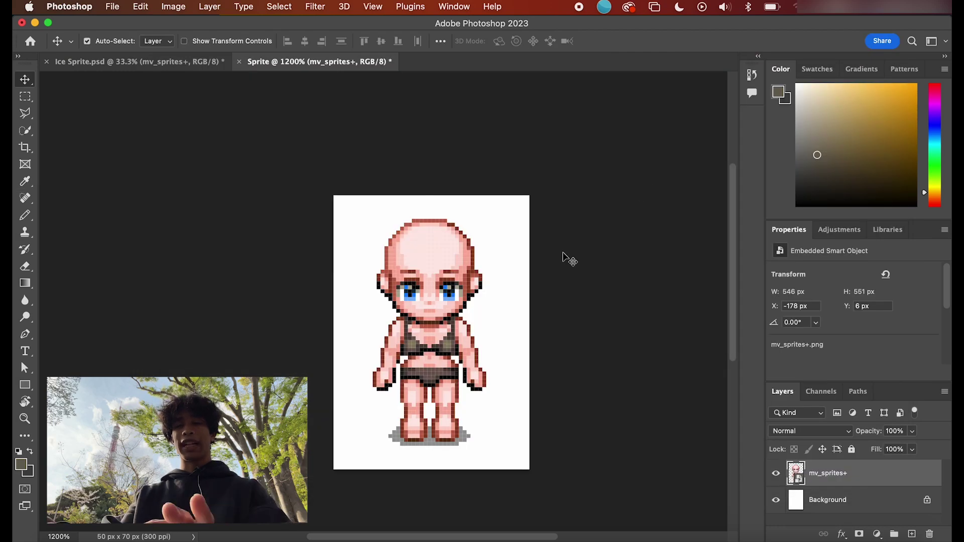
Step: Fully lock the mv_sprites+ layer and add a new empty layer above it
{"action": "key", "text": "super+equal"}
{"action": "key", "text": "super+equal"}
{"action": "key", "text": "super+equal"}
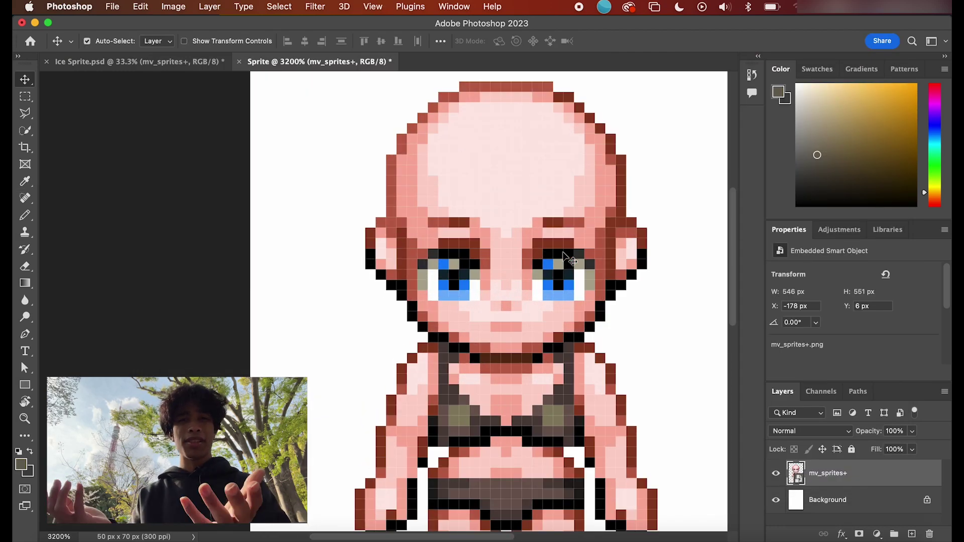
{"action": "scroll", "coordinate": [568, 259], "scroll_direction": "right", "scroll_amount": 5}
{"action": "key", "text": "super+minus"}
{"action": "key", "text": "super+minus"}
{"action": "key", "text": "super+minus"}
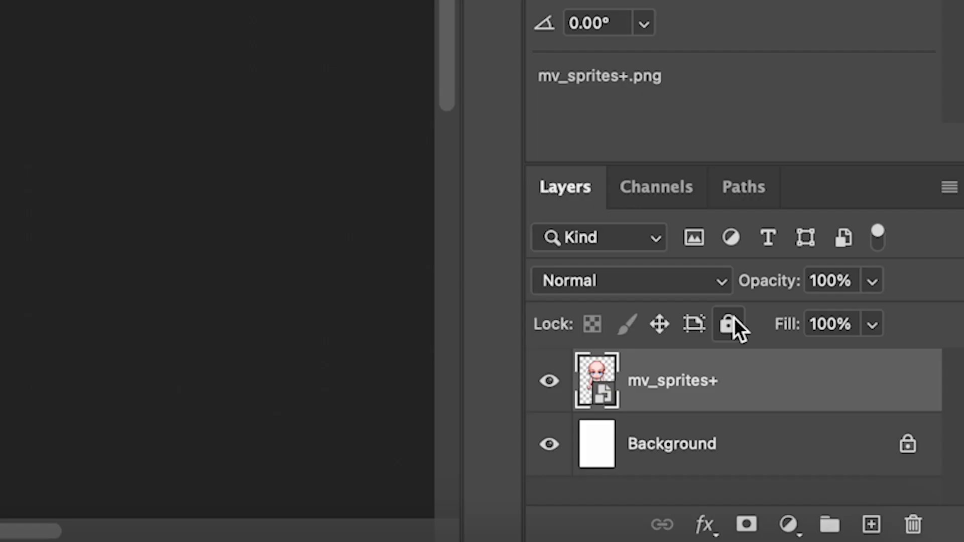
{"action": "left_click", "coordinate": [852, 449]}
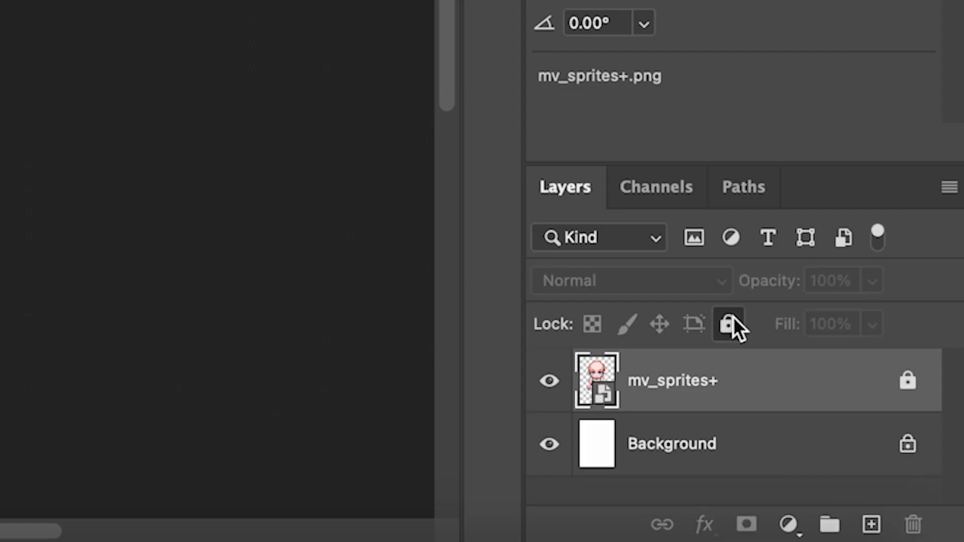
{"action": "left_click", "coordinate": [871, 524]}
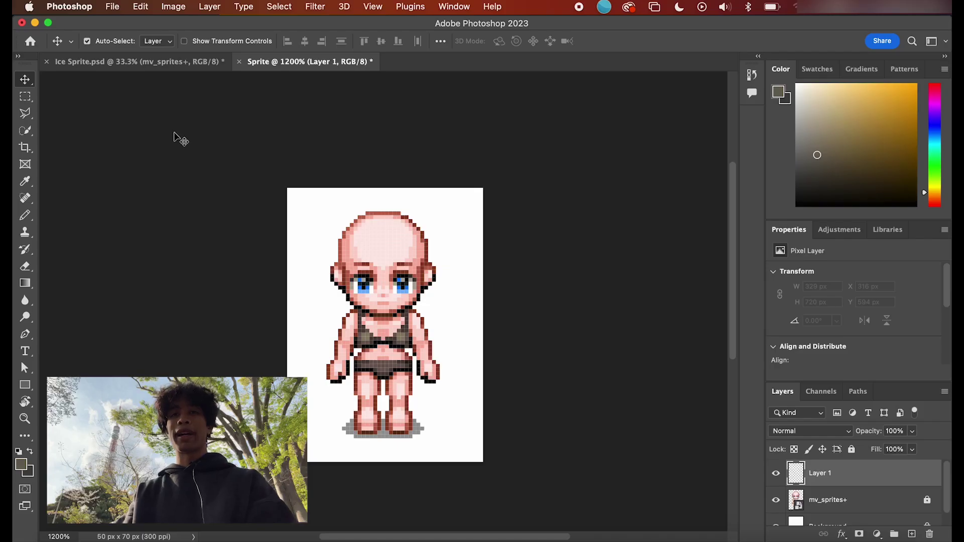
Step: Choose the Pencil tool with a 1 px brush size
{"action": "left_click", "coordinate": [26, 217]}
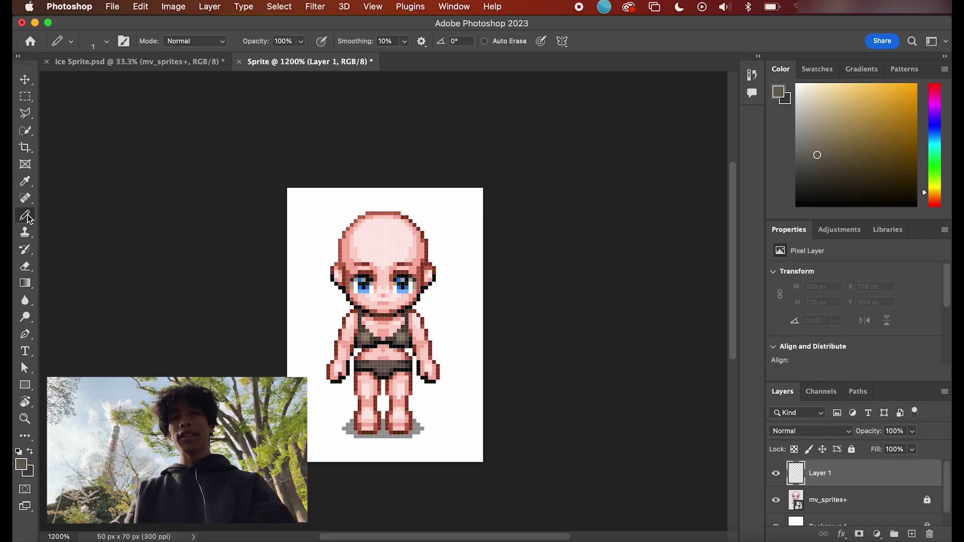
{"action": "left_click", "coordinate": [107, 41]}
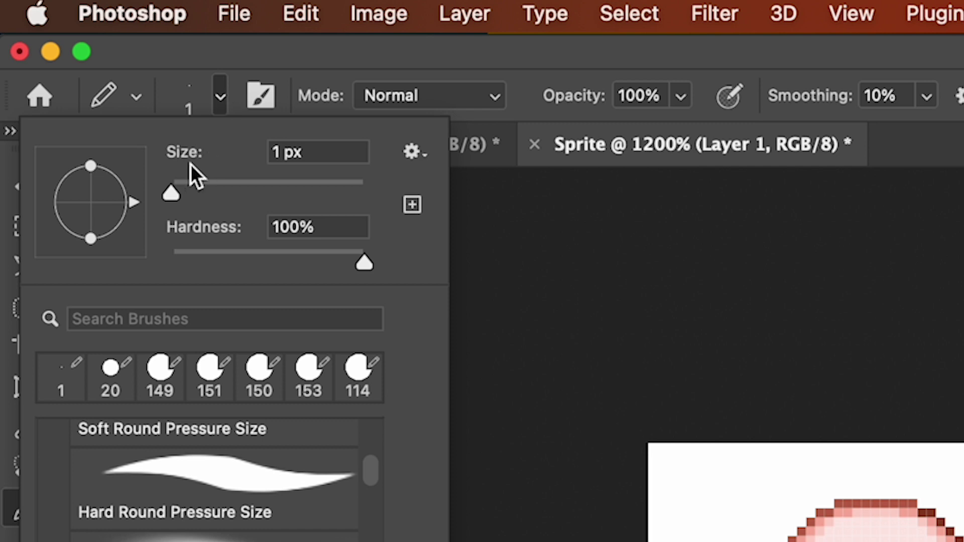
{"action": "double_click", "coordinate": [278, 151]}
{"action": "left_click", "coordinate": [514, 209]}
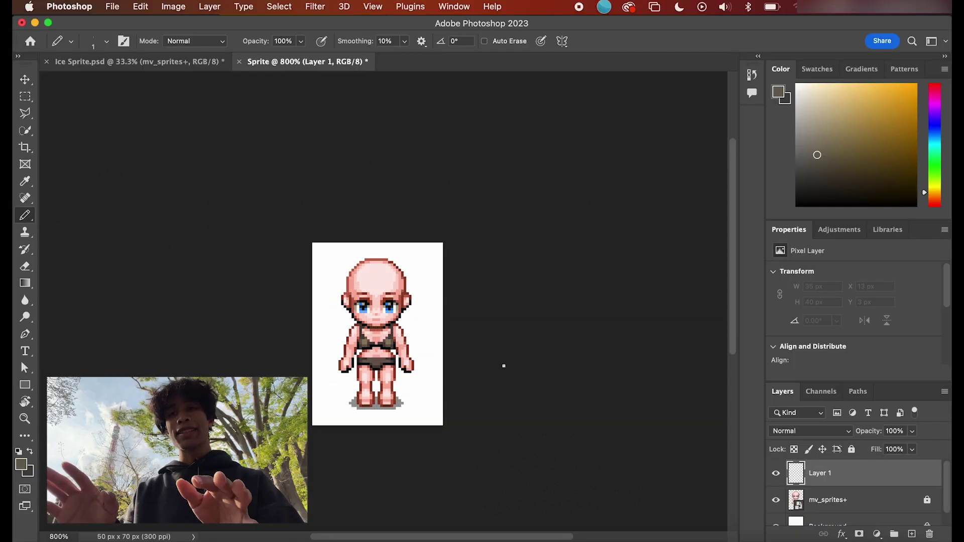
Step: Set the foreground colour to the golden brown a77200 for drawing the hair outline around the head
{"action": "key", "text": "super+equal"}
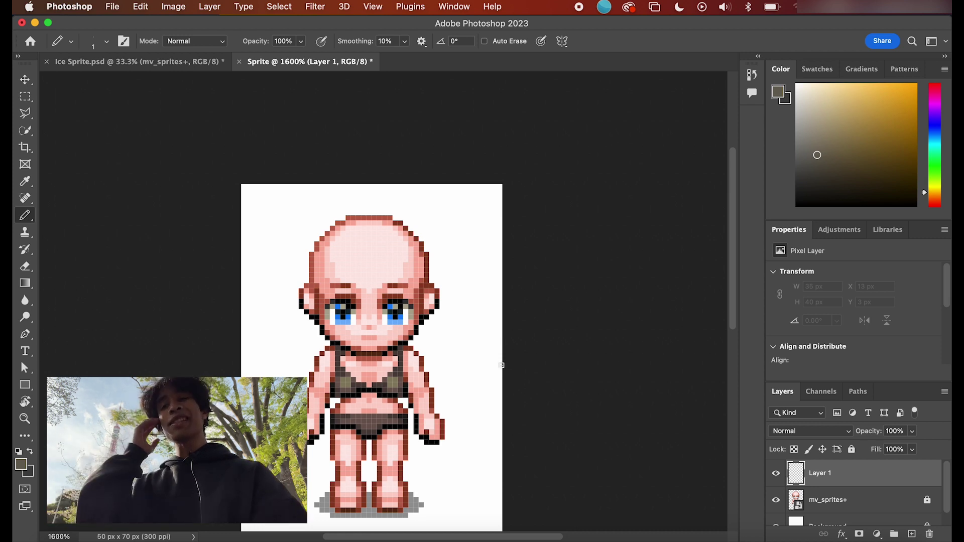
{"action": "key", "text": "super+equal"}
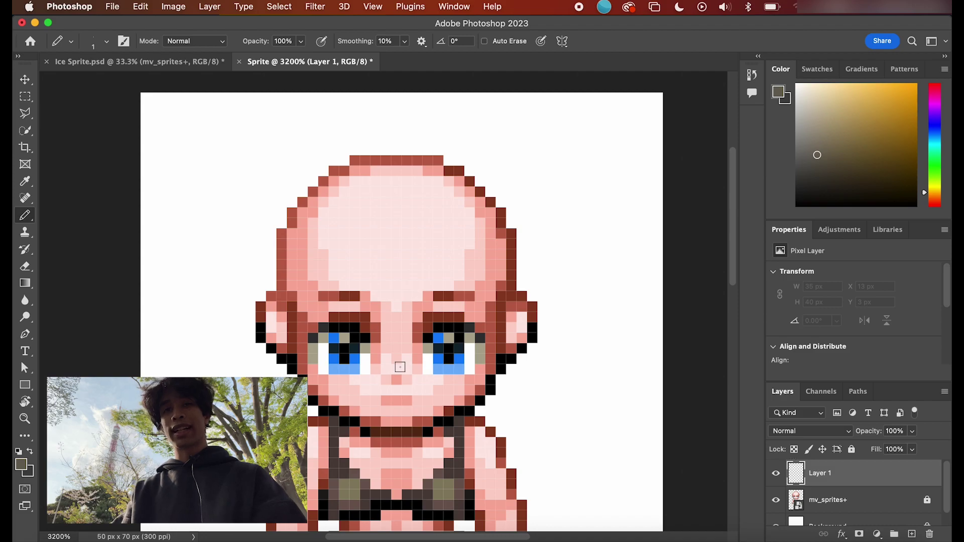
{"action": "left_click", "coordinate": [21, 466]}
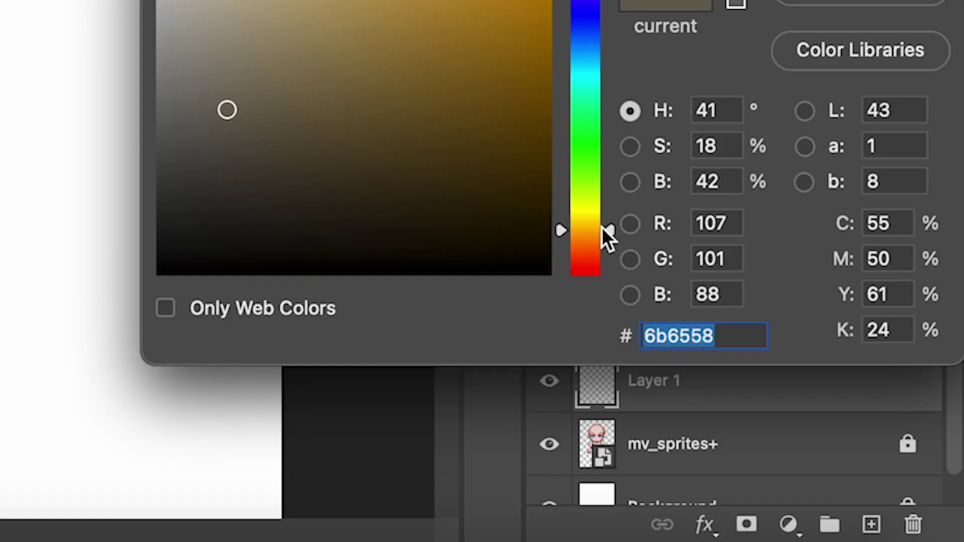
{"action": "left_click_drag", "start_coordinate": [562, 133], "coordinate": [550, 16]}
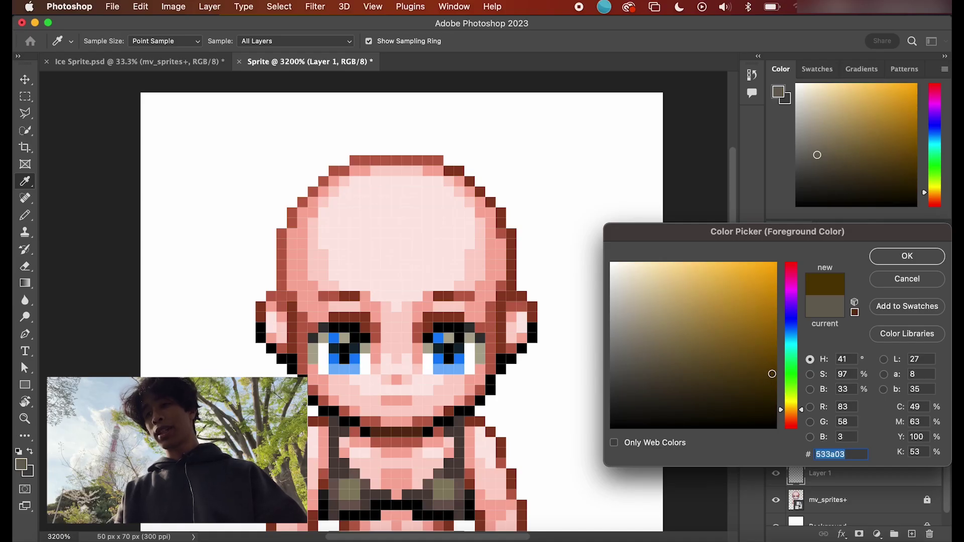
{"action": "key", "text": "Return"}
{"action": "key", "text": "super+equal"}
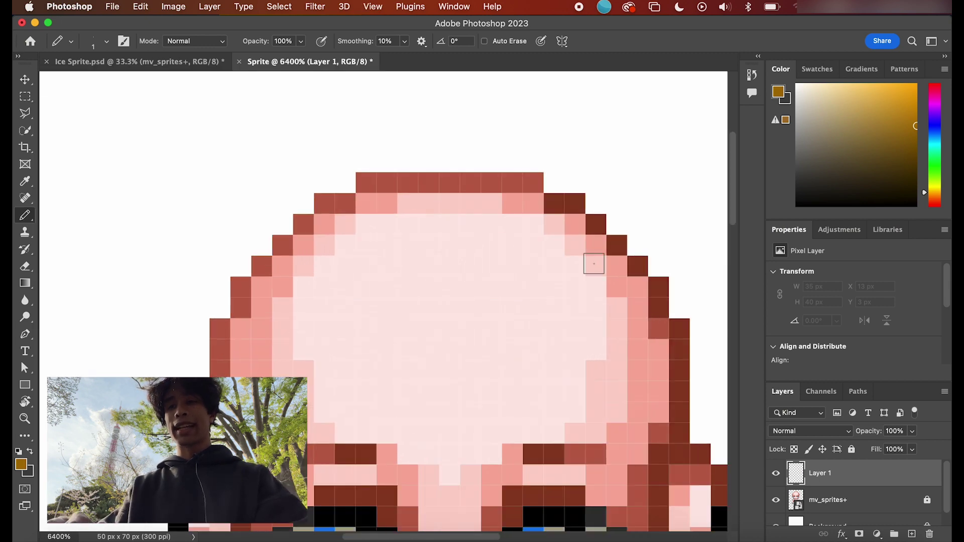
{"action": "key", "text": "super+minus"}
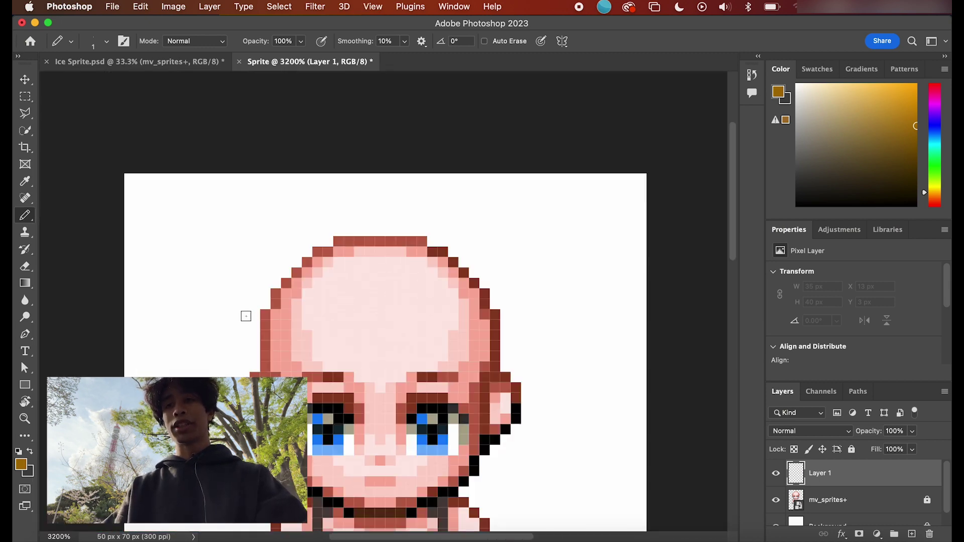
{"action": "left_click_drag", "start_coordinate": [246, 374], "coordinate": [205, 277]}
{"action": "mouse_move", "coordinate": [235, 244]}
{"action": "left_mouse_down"}
{"action": "mouse_move", "coordinate": [253, 214]}
{"action": "mouse_move", "coordinate": [302, 186]}
{"action": "left_mouse_up"}
{"action": "key", "text": "super+z"}
{"action": "key", "text": "super+z"}
{"action": "key", "text": "super+z"}
Step: Outline a rounded, puffy hair shape from ear to ear above the head, smooth its upper edge, and draw an arched hairline across the forehead
{"action": "mouse_move", "coordinate": [246, 371]}
{"action": "left_mouse_down"}
{"action": "mouse_move", "coordinate": [390, 196]}
{"action": "mouse_move", "coordinate": [424, 195]}
{"action": "mouse_move", "coordinate": [524, 261]}
{"action": "mouse_move", "coordinate": [539, 301]}
{"action": "mouse_move", "coordinate": [526, 339]}
{"action": "mouse_move", "coordinate": [494, 376]}
{"action": "left_mouse_up"}
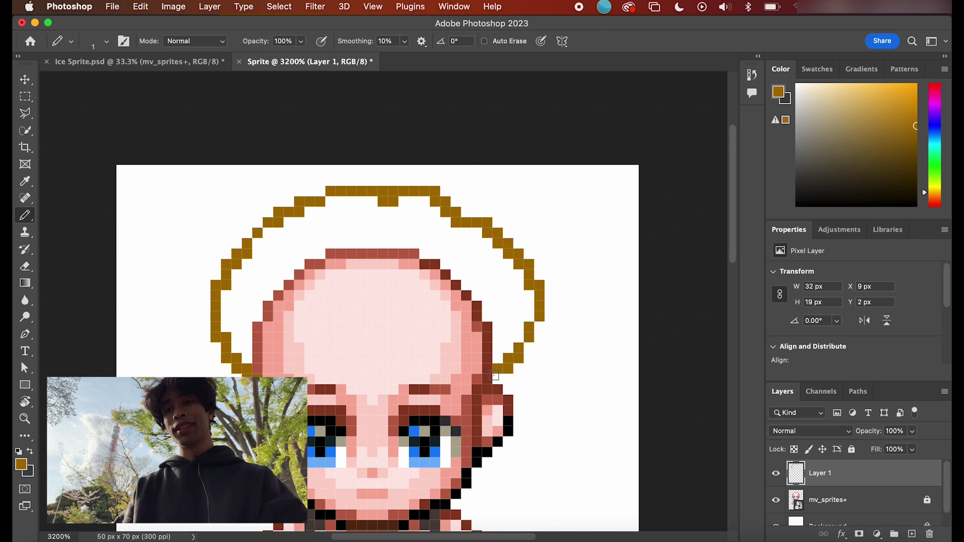
{"action": "mouse_move", "coordinate": [444, 191]}
{"action": "left_mouse_down"}
{"action": "mouse_move", "coordinate": [485, 203]}
{"action": "mouse_move", "coordinate": [497, 221]}
{"action": "left_mouse_up"}
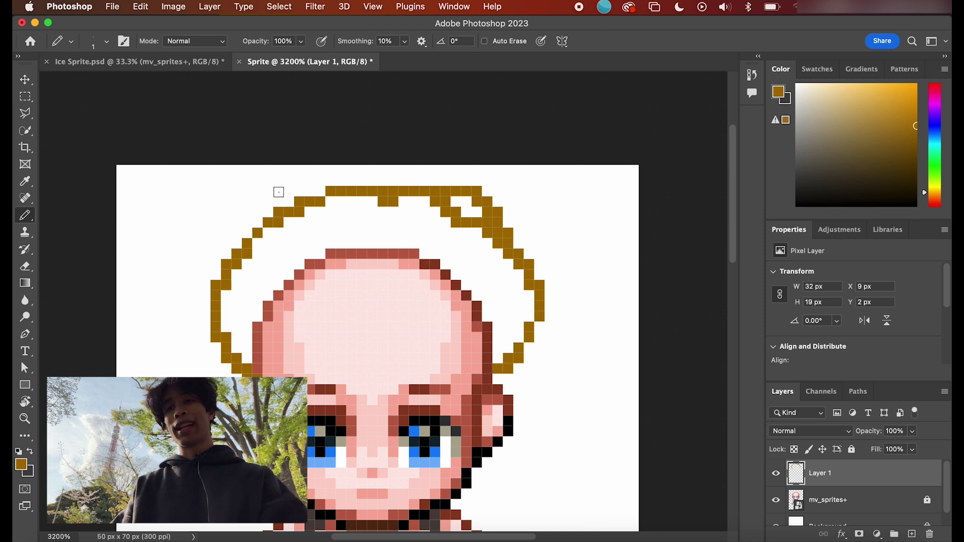
{"action": "left_click_drag", "start_coordinate": [312, 193], "coordinate": [415, 181]}
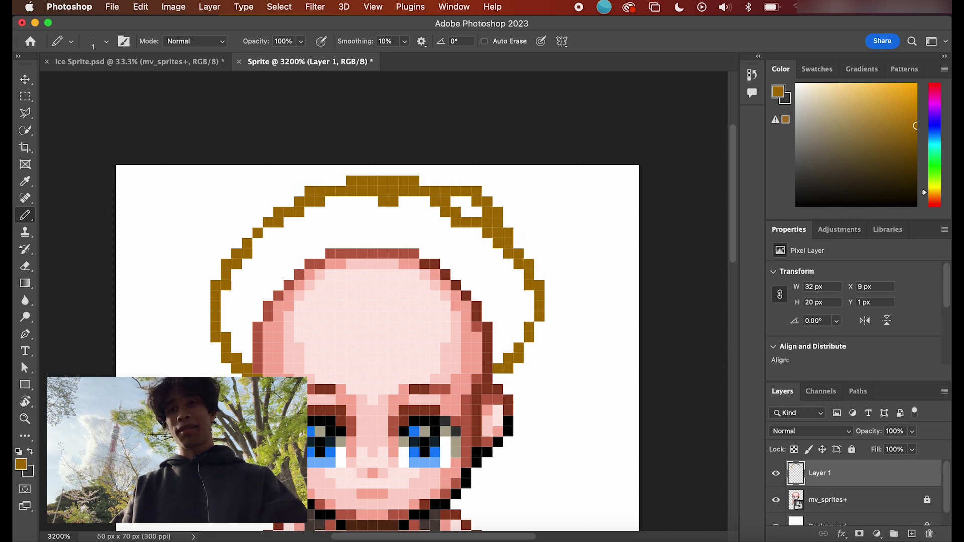
{"action": "mouse_move", "coordinate": [305, 348]}
{"action": "left_mouse_down"}
{"action": "mouse_move", "coordinate": [352, 327]}
{"action": "mouse_move", "coordinate": [395, 330]}
{"action": "left_mouse_up"}
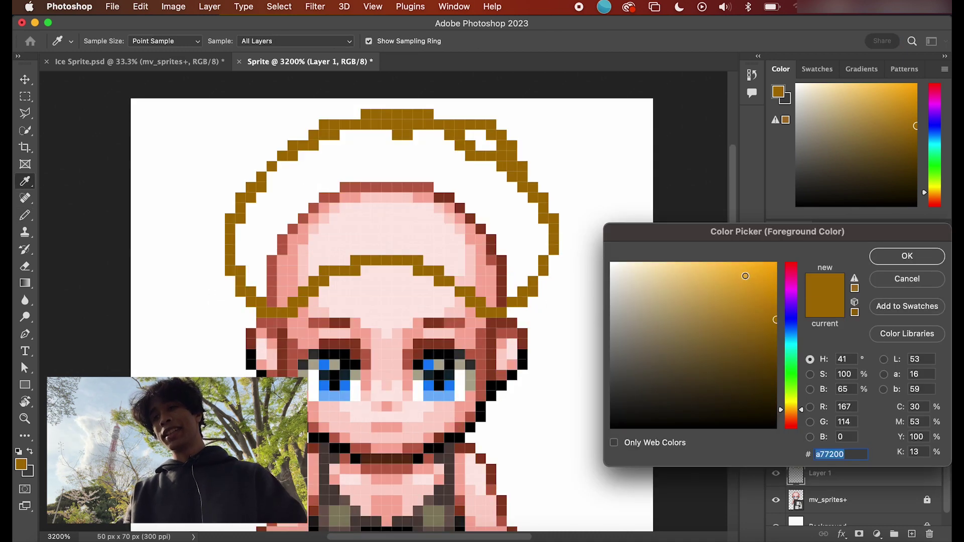
Step: Fill the whole inside of the hair outline with the lighter golden colour cc8d05, covering the remaining gaps
{"action": "mouse_move", "coordinate": [745, 276]}
{"action": "left_mouse_down"}
{"action": "mouse_move", "coordinate": [781, 290]}
{"action": "mouse_move", "coordinate": [773, 296]}
{"action": "left_mouse_up"}
{"action": "left_click", "coordinate": [908, 257]}
{"action": "key", "text": "b"}
{"action": "mouse_move", "coordinate": [301, 166]}
{"action": "left_mouse_down"}
{"action": "mouse_move", "coordinate": [285, 197]}
{"action": "mouse_move", "coordinate": [321, 177]}
{"action": "mouse_move", "coordinate": [316, 187]}
{"action": "mouse_move", "coordinate": [368, 191]}
{"action": "mouse_move", "coordinate": [374, 200]}
{"action": "mouse_move", "coordinate": [317, 259]}
{"action": "mouse_move", "coordinate": [253, 216]}
{"action": "mouse_move", "coordinate": [255, 251]}
{"action": "mouse_move", "coordinate": [265, 231]}
{"action": "mouse_move", "coordinate": [275, 233]}
{"action": "mouse_move", "coordinate": [289, 169]}
{"action": "mouse_move", "coordinate": [270, 208]}
{"action": "mouse_move", "coordinate": [268, 181]}
{"action": "mouse_move", "coordinate": [285, 166]}
{"action": "mouse_move", "coordinate": [301, 184]}
{"action": "mouse_move", "coordinate": [284, 222]}
{"action": "mouse_move", "coordinate": [310, 180]}
{"action": "mouse_move", "coordinate": [350, 155]}
{"action": "mouse_move", "coordinate": [359, 171]}
{"action": "mouse_move", "coordinate": [307, 159]}
{"action": "mouse_move", "coordinate": [359, 139]}
{"action": "mouse_move", "coordinate": [334, 147]}
{"action": "left_mouse_up"}
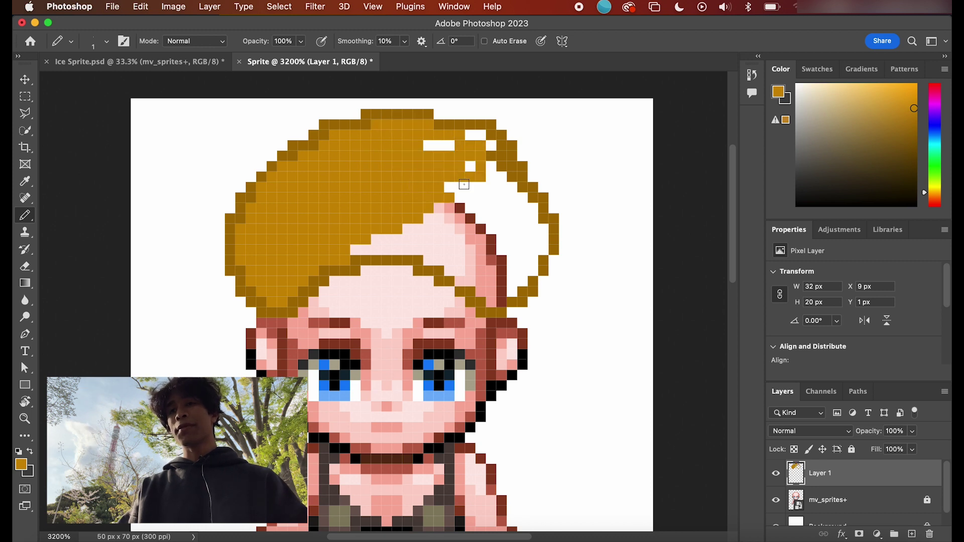
{"action": "mouse_move", "coordinate": [464, 185]}
{"action": "left_mouse_down"}
{"action": "mouse_move", "coordinate": [462, 227]}
{"action": "mouse_move", "coordinate": [486, 220]}
{"action": "mouse_move", "coordinate": [475, 211]}
{"action": "mouse_move", "coordinate": [461, 221]}
{"action": "mouse_move", "coordinate": [458, 200]}
{"action": "mouse_move", "coordinate": [426, 236]}
{"action": "left_mouse_up"}
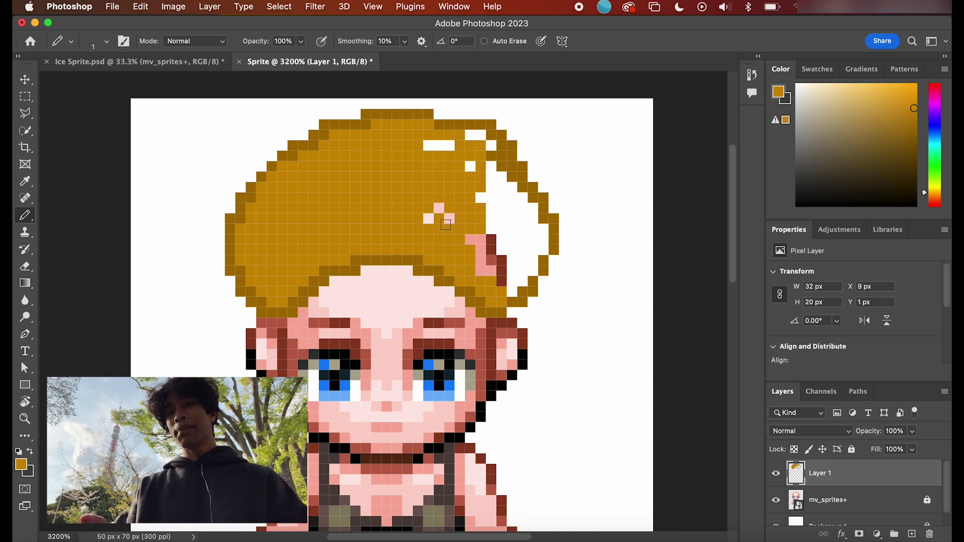
{"action": "left_click", "coordinate": [439, 209]}
{"action": "left_click", "coordinate": [428, 219]}
{"action": "left_click_drag", "start_coordinate": [428, 146], "coordinate": [437, 143]}
{"action": "left_click_drag", "start_coordinate": [492, 192], "coordinate": [495, 261]}
Step: Pick a slightly darker, muted golden brown and draw short curl strokes scattered across the hair
{"action": "left_click", "coordinate": [22, 465]}
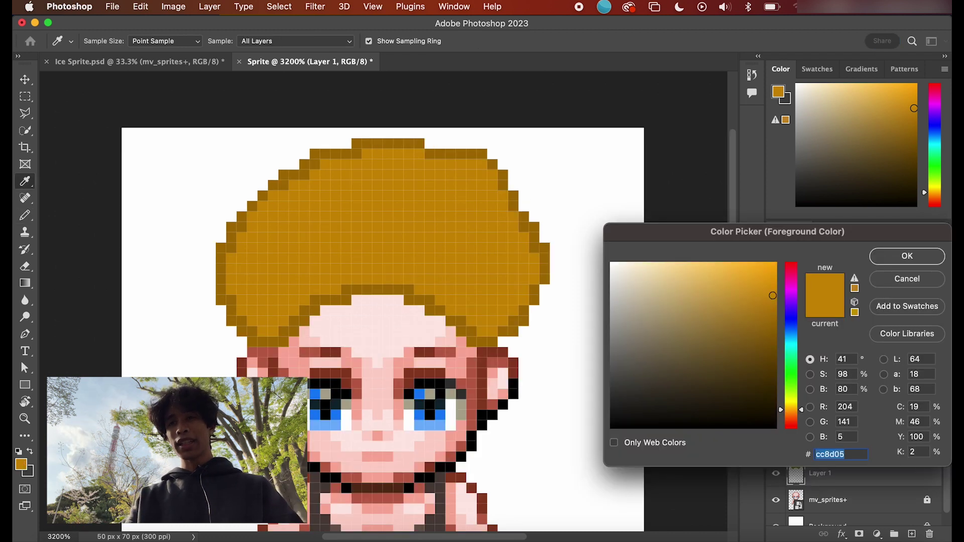
{"action": "left_click", "coordinate": [773, 315]}
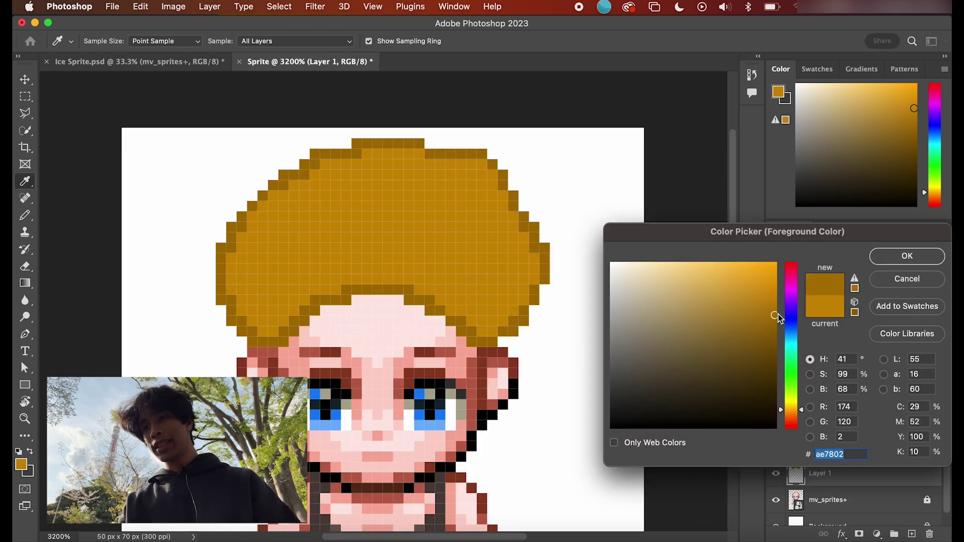
{"action": "mouse_move", "coordinate": [773, 307]}
{"action": "left_mouse_down"}
{"action": "mouse_move", "coordinate": [755, 307]}
{"action": "mouse_move", "coordinate": [763, 312]}
{"action": "left_mouse_up"}
{"action": "left_click", "coordinate": [935, 256]}
{"action": "key", "text": "b"}
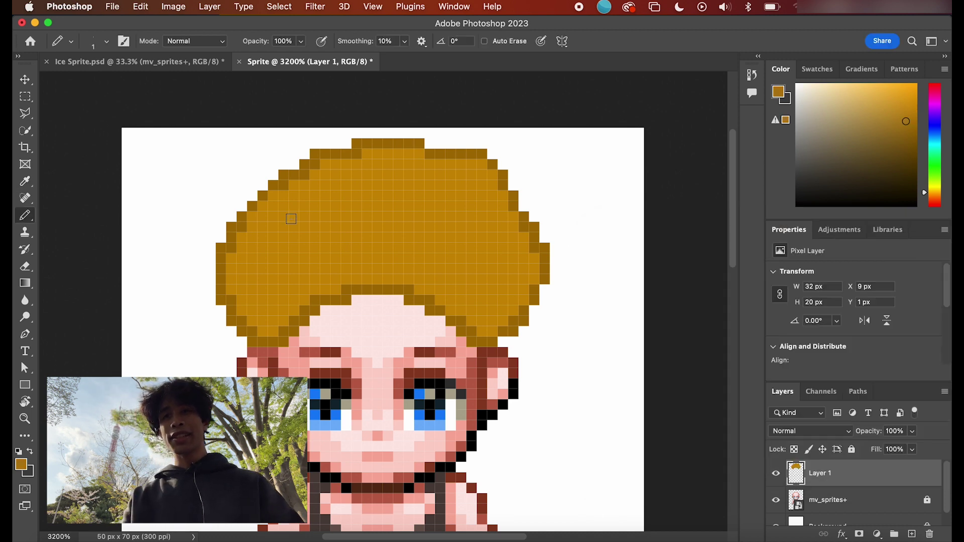
{"action": "left_click_drag", "start_coordinate": [290, 222], "coordinate": [304, 247]}
{"action": "mouse_move", "coordinate": [355, 196]}
{"action": "left_mouse_down"}
{"action": "mouse_move", "coordinate": [377, 196]}
{"action": "mouse_move", "coordinate": [439, 231]}
{"action": "mouse_move", "coordinate": [409, 243]}
{"action": "mouse_move", "coordinate": [422, 259]}
{"action": "left_mouse_up"}
{"action": "left_click_drag", "start_coordinate": [482, 244], "coordinate": [481, 273]}
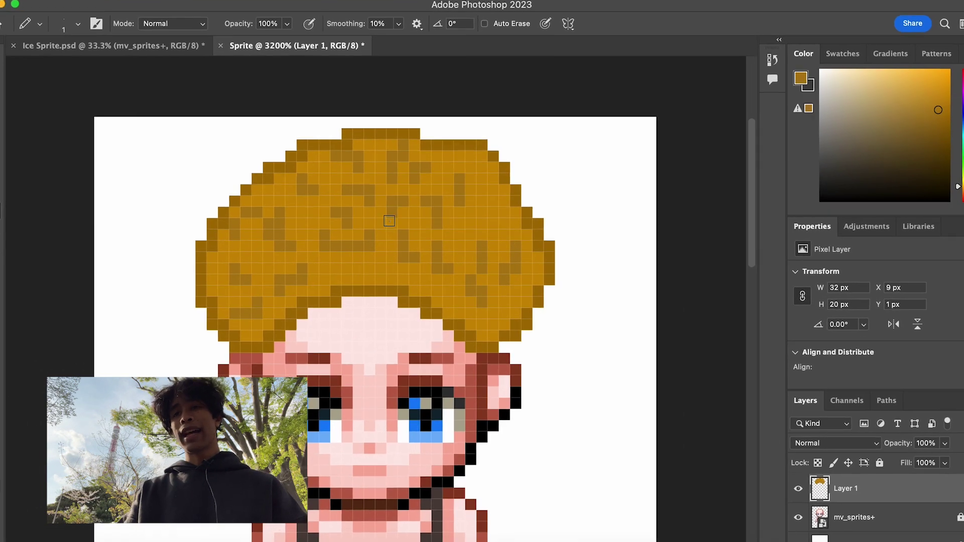
Step: Pick a lighter gold and add short highlight strokes among the curls in the hair
{"action": "left_click", "coordinate": [811, 72]}
{"action": "left_click", "coordinate": [949, 251]}
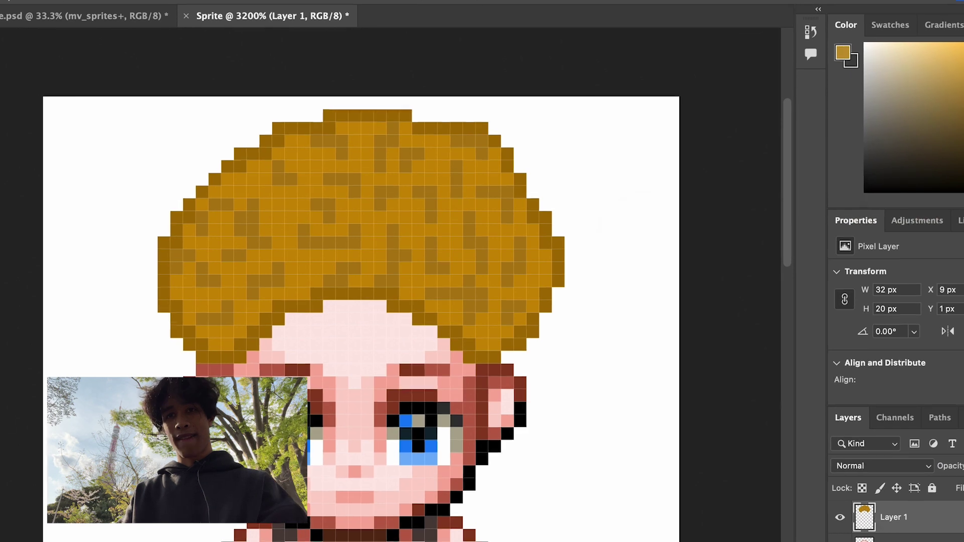
{"action": "left_click_drag", "start_coordinate": [409, 218], "coordinate": [423, 245]}
{"action": "left_click_drag", "start_coordinate": [467, 218], "coordinate": [473, 235]}
{"action": "left_click_drag", "start_coordinate": [326, 225], "coordinate": [332, 258]}
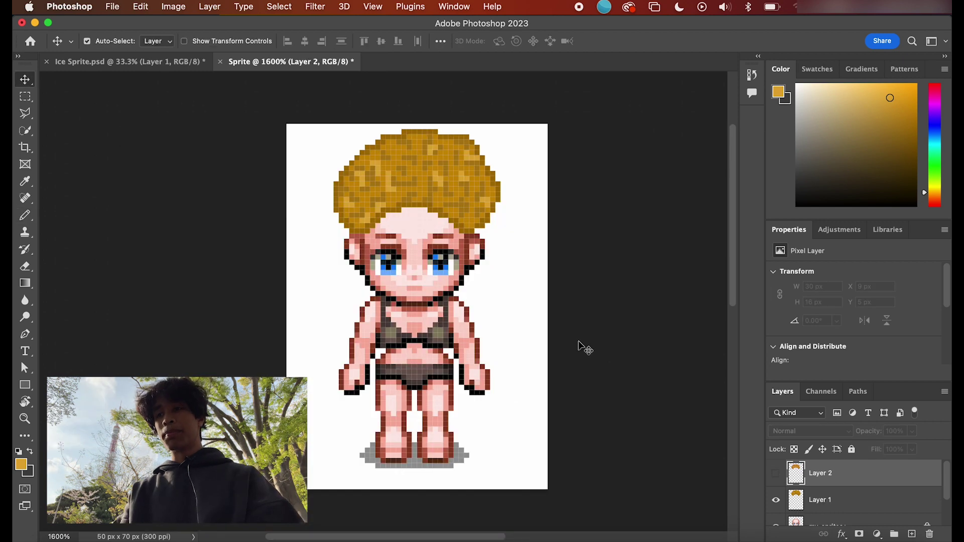
{"action": "scroll", "coordinate": [624, 383], "scroll_direction": "up", "scroll_amount": 3}
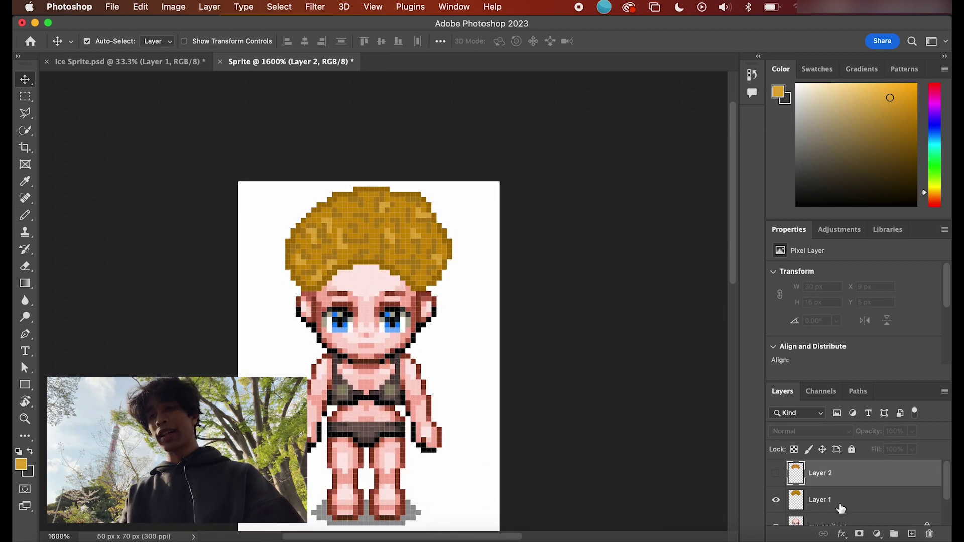
{"action": "scroll", "coordinate": [841, 509], "scroll_direction": "down", "scroll_amount": 2}
{"action": "scroll", "coordinate": [603, 428], "scroll_direction": "down", "scroll_amount": 5}
{"action": "scroll", "coordinate": [581, 351], "scroll_direction": "up", "scroll_amount": 8}
{"action": "scroll", "coordinate": [581, 351], "scroll_direction": "left", "scroll_amount": 4}
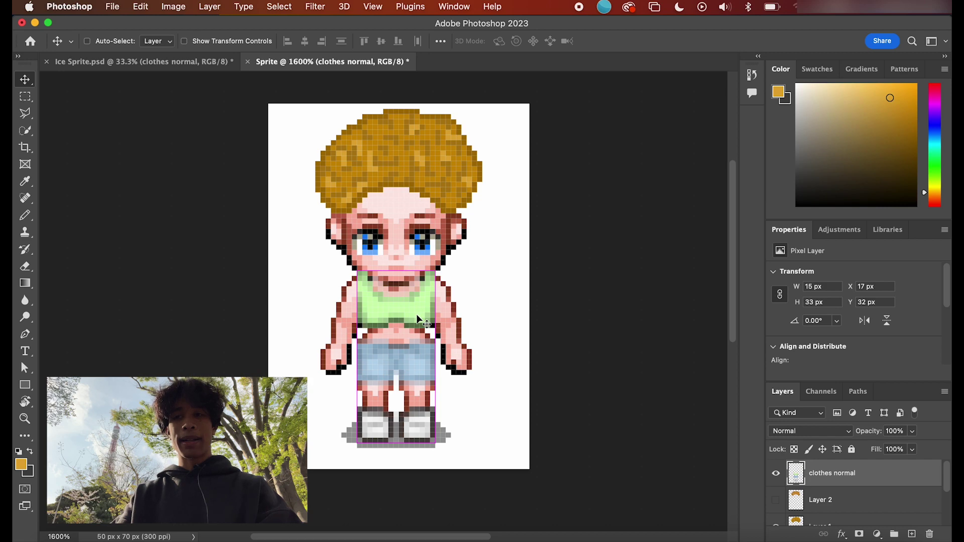
{"action": "key", "text": "super+equal"}
{"action": "key", "text": "super+minus"}
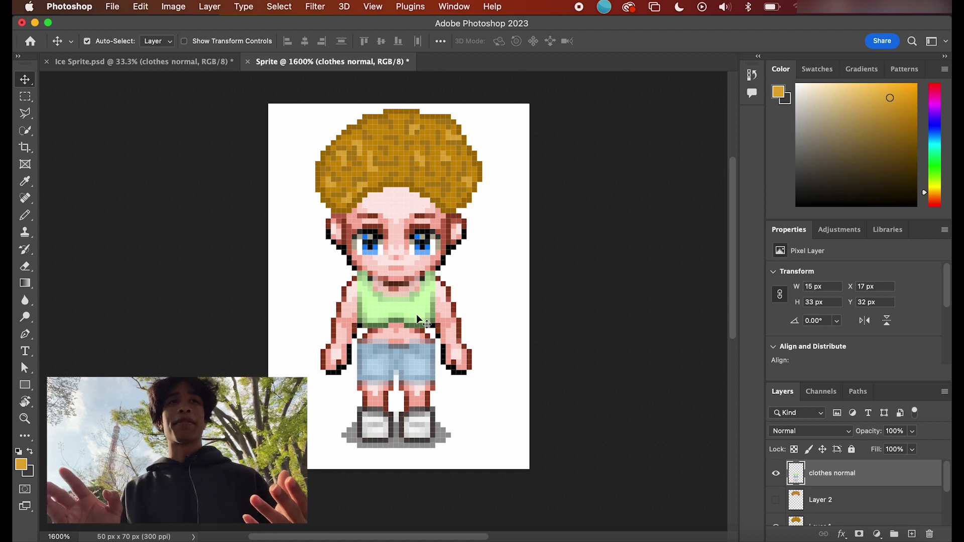
Step: Add a new empty layer above the clothes normal layer, keeping clothes normal as the layer to draw on
{"action": "scroll", "coordinate": [418, 319], "scroll_direction": "up", "scroll_amount": 2}
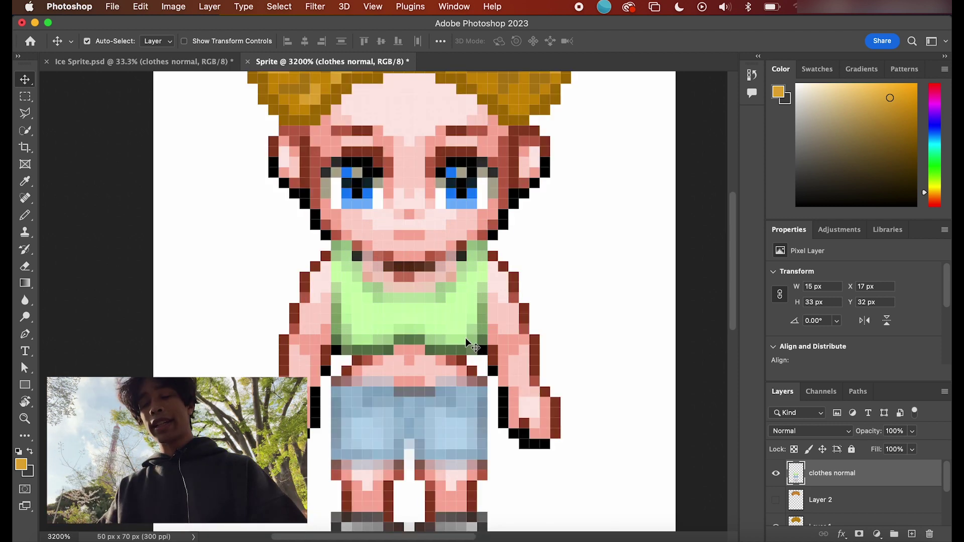
{"action": "scroll", "coordinate": [564, 376], "scroll_direction": "down", "scroll_amount": 3}
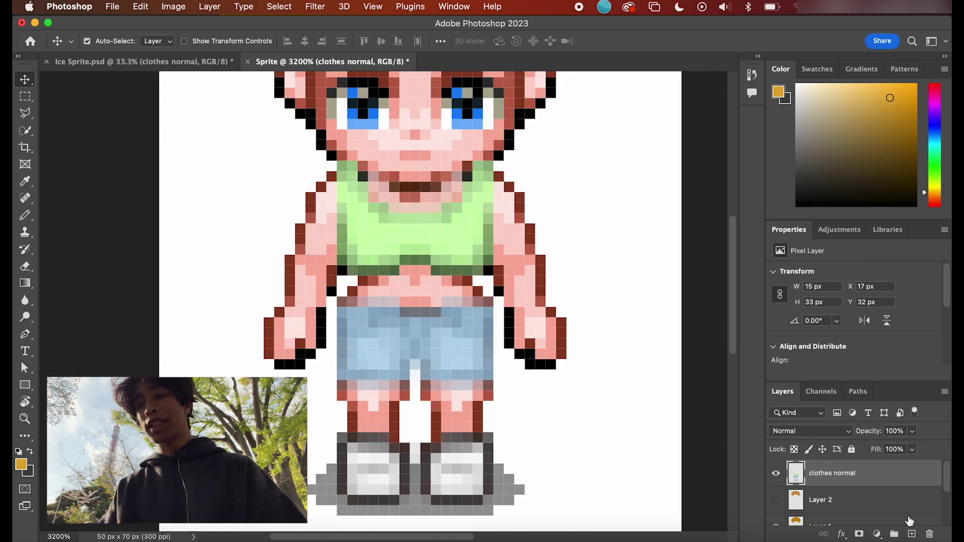
{"action": "left_click", "coordinate": [912, 534]}
{"action": "left_click", "coordinate": [865, 510]}
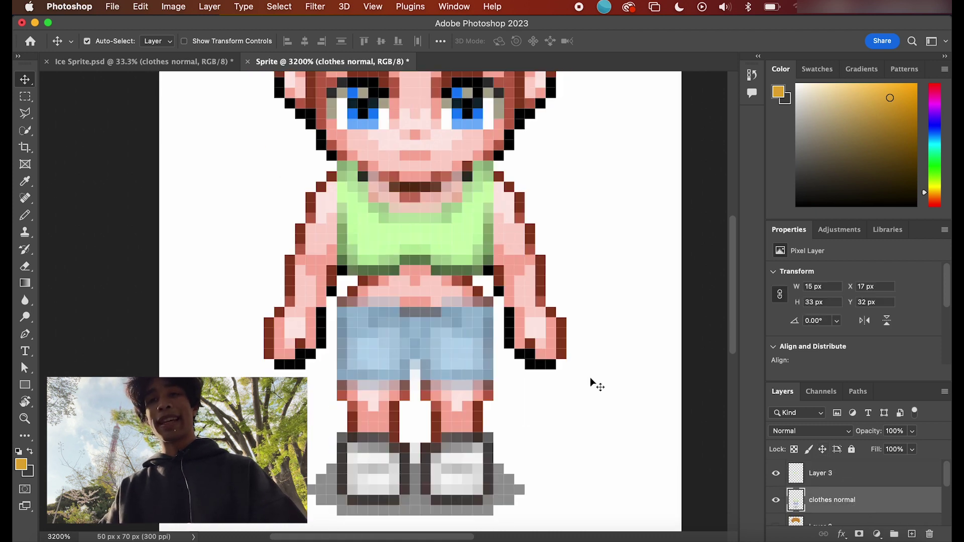
Step: Paint a near-white panel with the 1 px pencil along the green top's neckline and down the middle of its chest
{"action": "key", "text": "b"}
{"action": "left_click", "coordinate": [107, 41]}
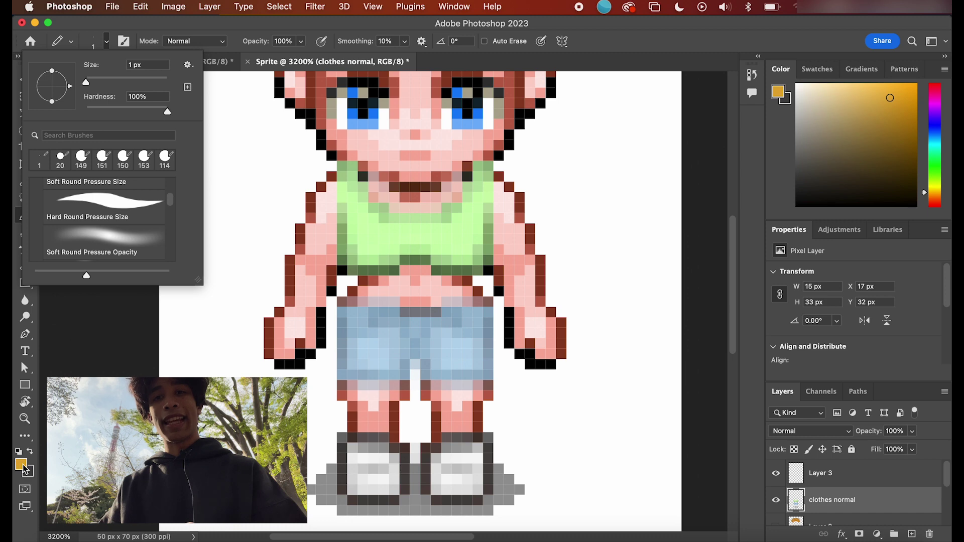
{"action": "left_click", "coordinate": [25, 469]}
{"action": "left_click", "coordinate": [846, 254]}
{"action": "left_click_drag", "start_coordinate": [375, 191], "coordinate": [395, 222]}
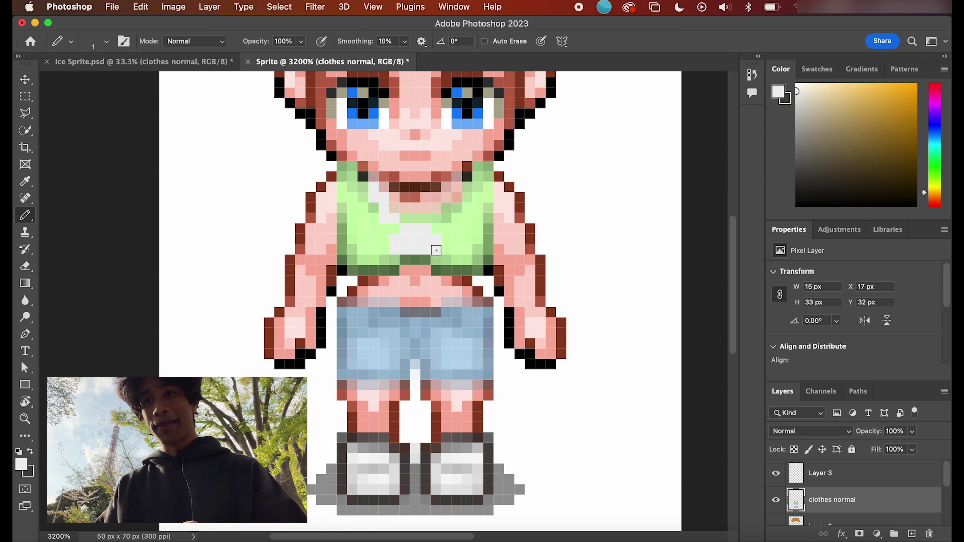
Step: Outline the edges of the white panel with medium grey pixels on both sides of the green top's neckline
{"action": "scroll", "coordinate": [408, 263], "scroll_direction": "up", "scroll_amount": 1}
{"action": "left_click_drag", "start_coordinate": [303, 128], "coordinate": [323, 170]}
{"action": "left_click", "coordinate": [341, 208]}
{"action": "left_click", "coordinate": [372, 212]}
{"action": "left_click", "coordinate": [449, 212]}
{"action": "left_click_drag", "start_coordinate": [468, 210], "coordinate": [483, 199]}
{"action": "left_click", "coordinate": [327, 201]}
{"action": "left_click", "coordinate": [507, 172]}
{"action": "left_click_drag", "start_coordinate": [534, 142], "coordinate": [531, 123]}
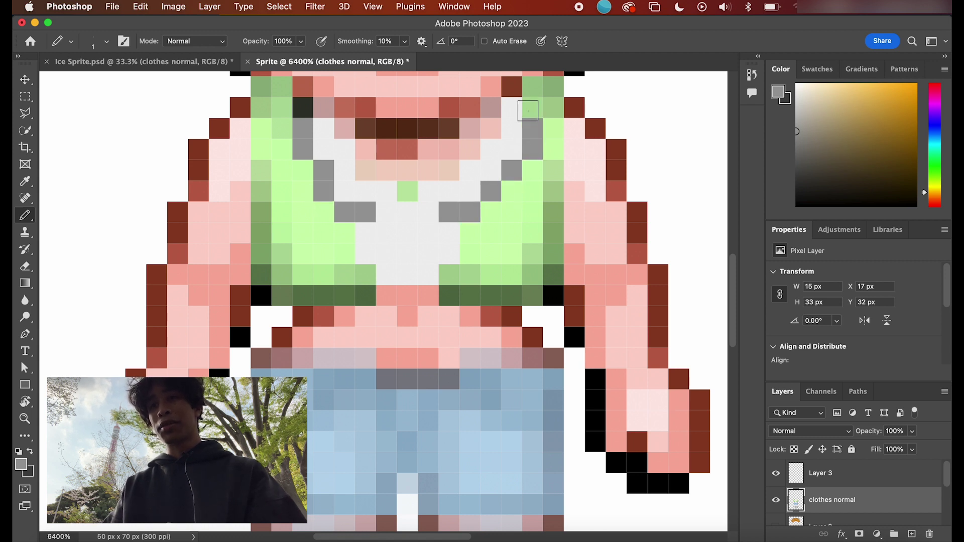
Step: Examine the white and grey shirt details both at whole-sprite size and close up
{"action": "key", "text": "super+minus"}
{"action": "key", "text": "super+minus"}
{"action": "key", "text": "super+minus"}
{"action": "key", "text": "super+minus"}
{"action": "key", "text": "super+minus"}
{"action": "key", "text": "super+minus"}
{"action": "key", "text": "super+minus"}
{"action": "key", "text": "super+minus"}
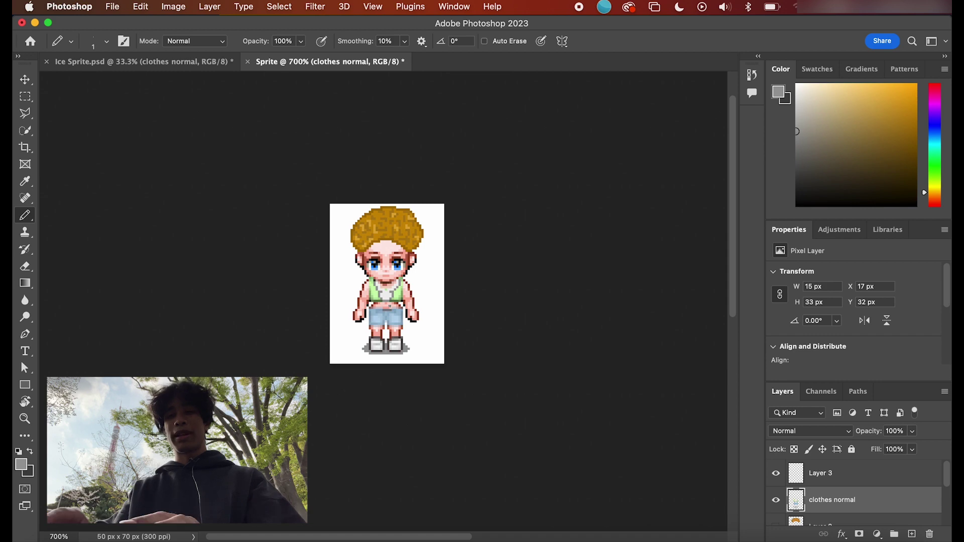
{"action": "key", "text": "super+plus"}
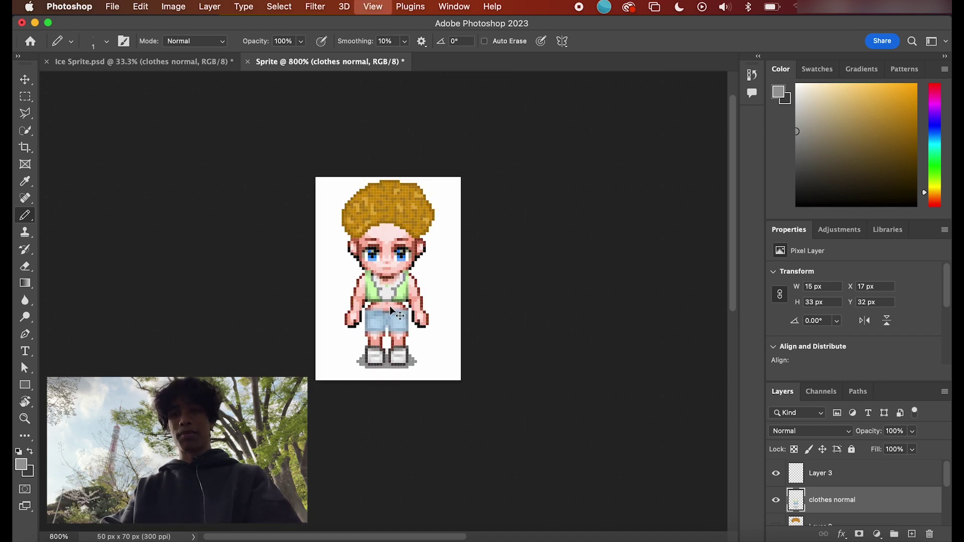
{"action": "key", "text": "super+plus"}
{"action": "key", "text": "super+plus"}
{"action": "key", "text": "super+plus"}
{"action": "key", "text": "super+plus"}
{"action": "key", "text": "super+plus"}
{"action": "key", "text": "super+plus"}
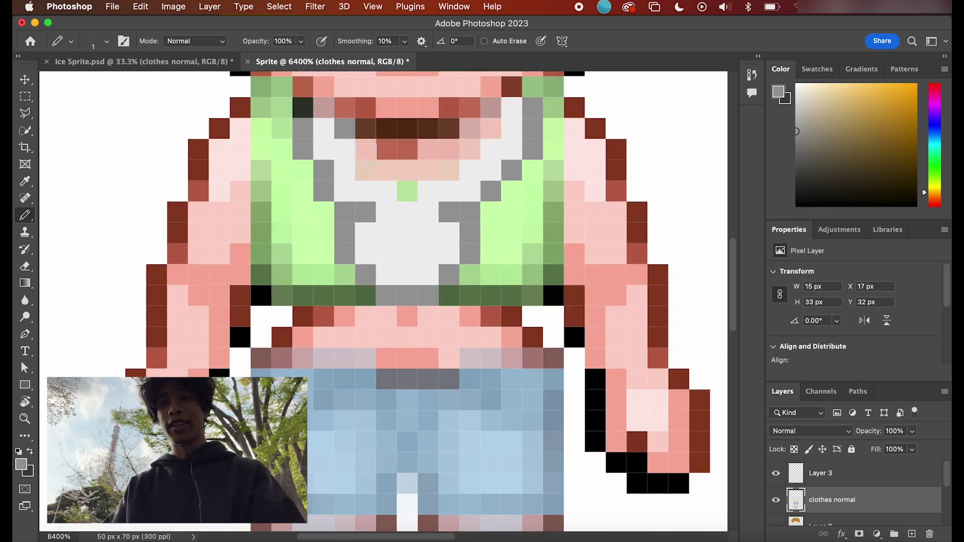
{"action": "key", "text": "super+minus"}
{"action": "key", "text": "super+minus"}
{"action": "key", "text": "super+minus"}
{"action": "key", "text": "super+minus"}
{"action": "key", "text": "super+minus"}
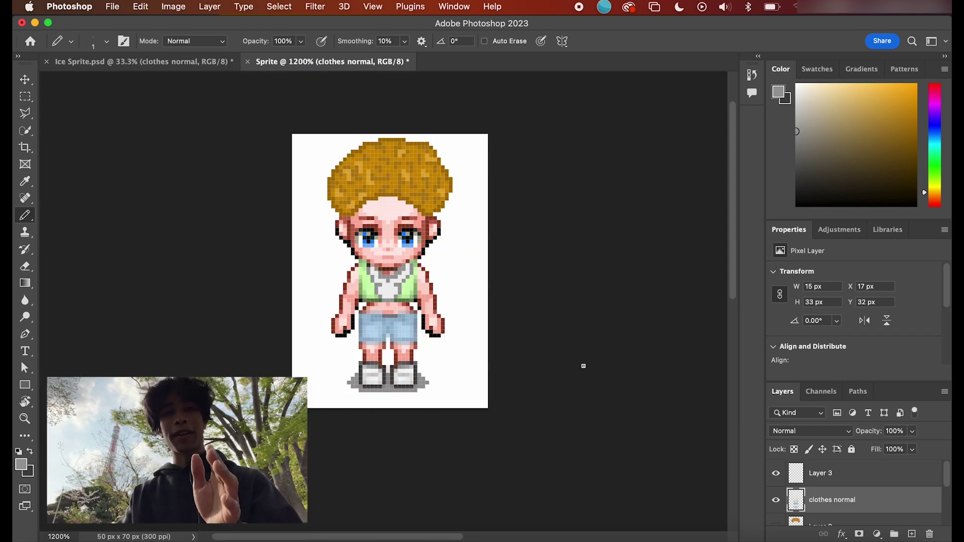
Step: Group every layer from Layer 3 down to mv_sprites+, leaving Background out, and name the group Sprite 1
{"action": "left_click", "coordinate": [856, 482]}
{"action": "scroll", "coordinate": [849, 482], "scroll_direction": "down", "scroll_amount": 1}
{"action": "scroll", "coordinate": [851, 506], "scroll_direction": "down", "scroll_amount": 1}
{"action": "left_click", "coordinate": [848, 517]}
{"action": "scroll", "coordinate": [846, 514], "scroll_direction": "down", "scroll_amount": 2}
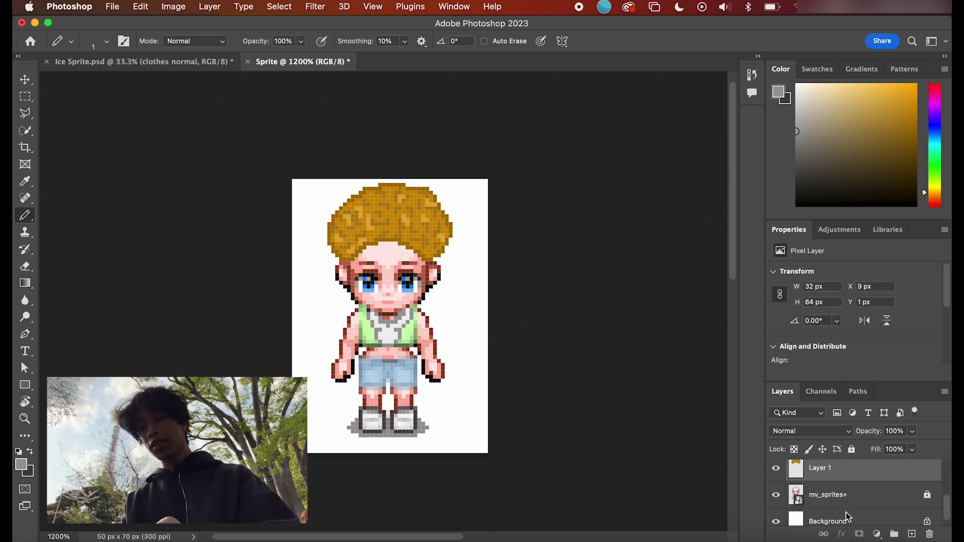
{"action": "left_click", "coordinate": [848, 497], "text": "shift"}
{"action": "scroll", "coordinate": [853, 497], "scroll_direction": "up", "scroll_amount": 3}
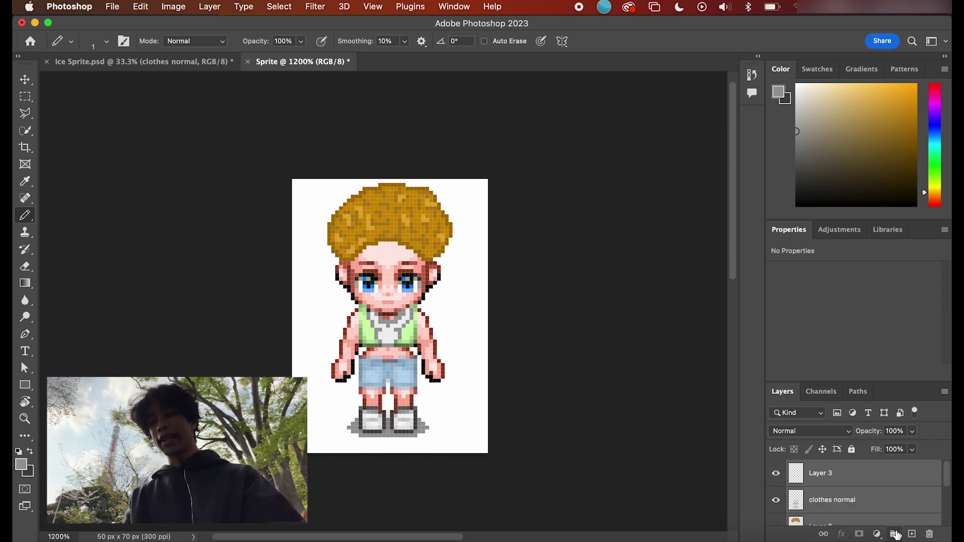
{"action": "left_click", "coordinate": [896, 536]}
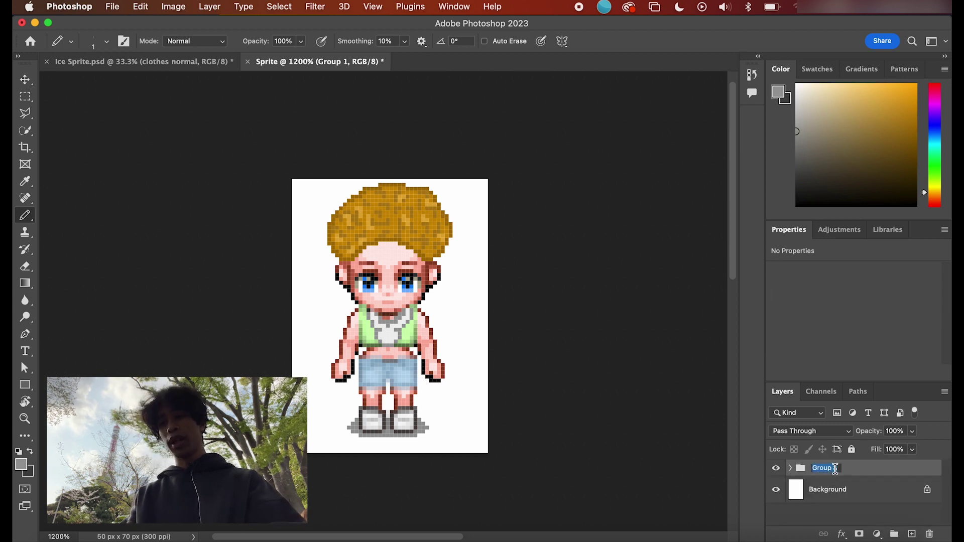
{"action": "type", "text": "Spr"}
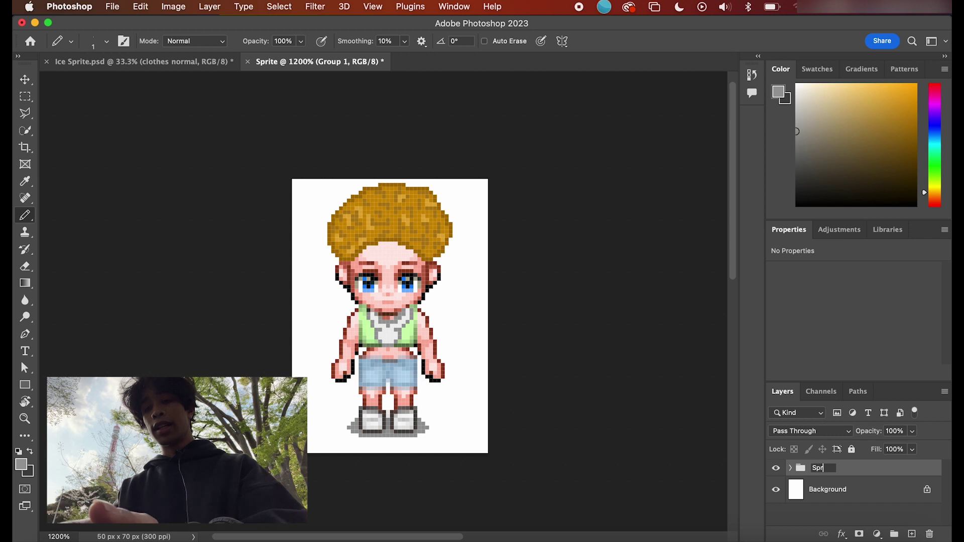
{"action": "type", "text": "ite 1"}
{"action": "key", "text": "Return"}
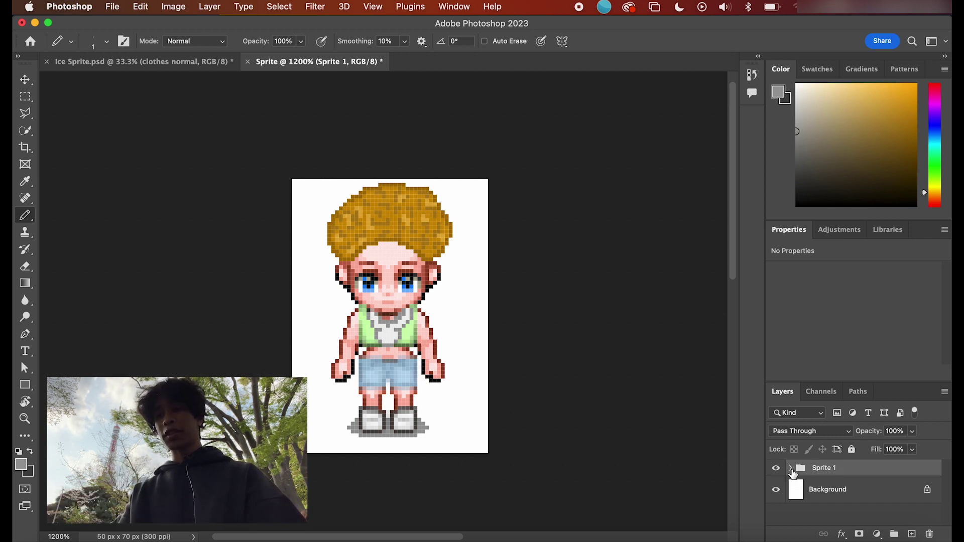
Step: Copy the mv_sprites+ layer out of the Sprite 1 group, placing the duplicate above the collapsed group
{"action": "left_click", "coordinate": [792, 469]}
{"action": "scroll", "coordinate": [854, 491], "scroll_direction": "down", "scroll_amount": 2}
{"action": "scroll", "coordinate": [851, 505], "scroll_direction": "down", "scroll_amount": 2}
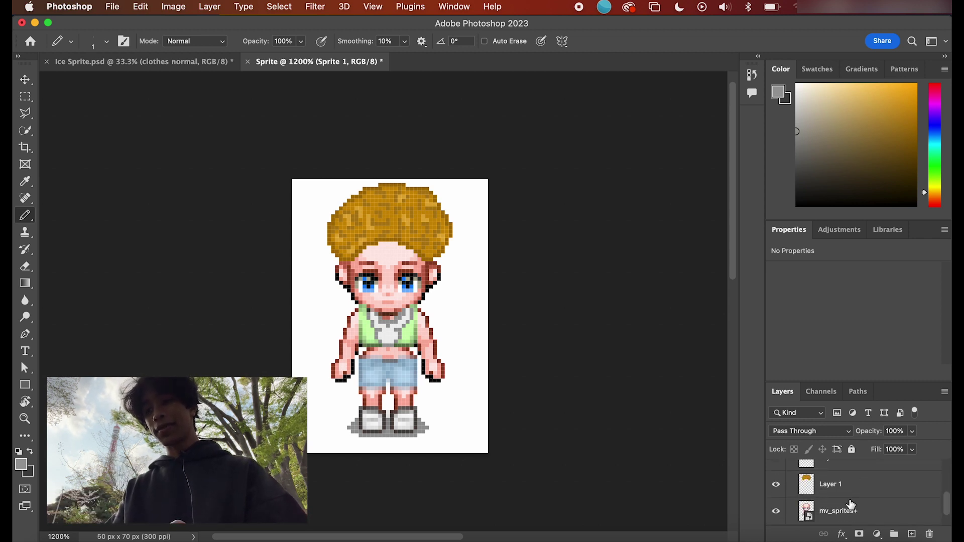
{"action": "left_click", "coordinate": [850, 516]}
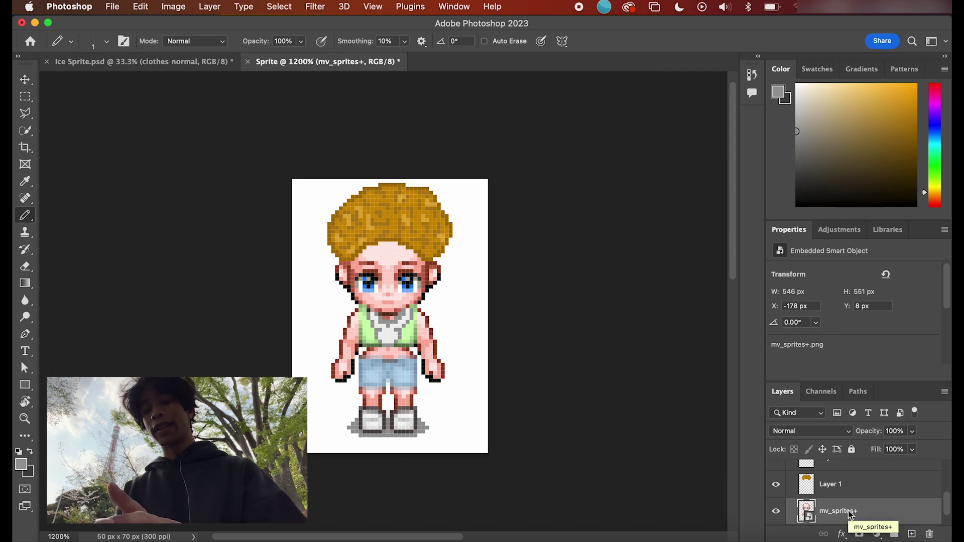
{"action": "scroll", "coordinate": [850, 512], "scroll_direction": "up", "scroll_amount": 4}
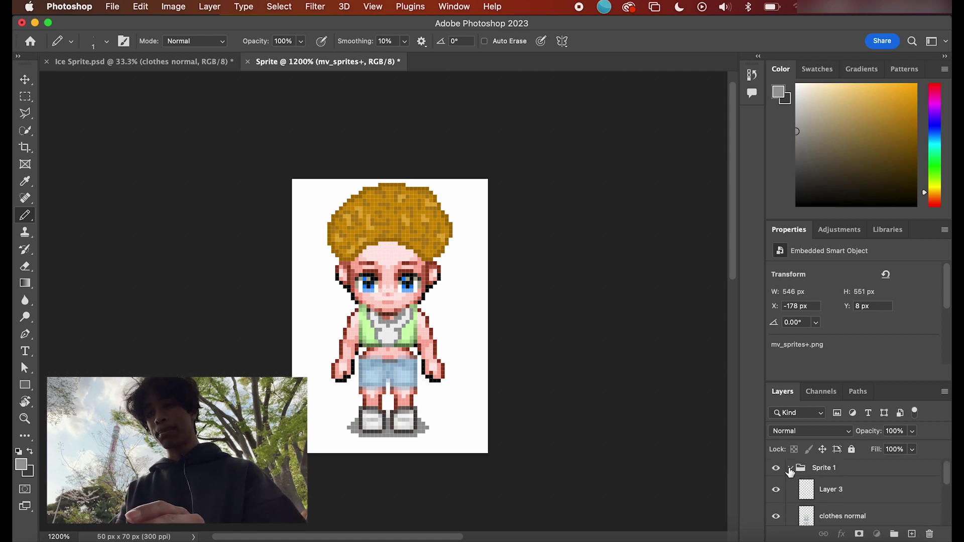
{"action": "left_click", "coordinate": [791, 472]}
{"action": "key", "text": "super+z"}
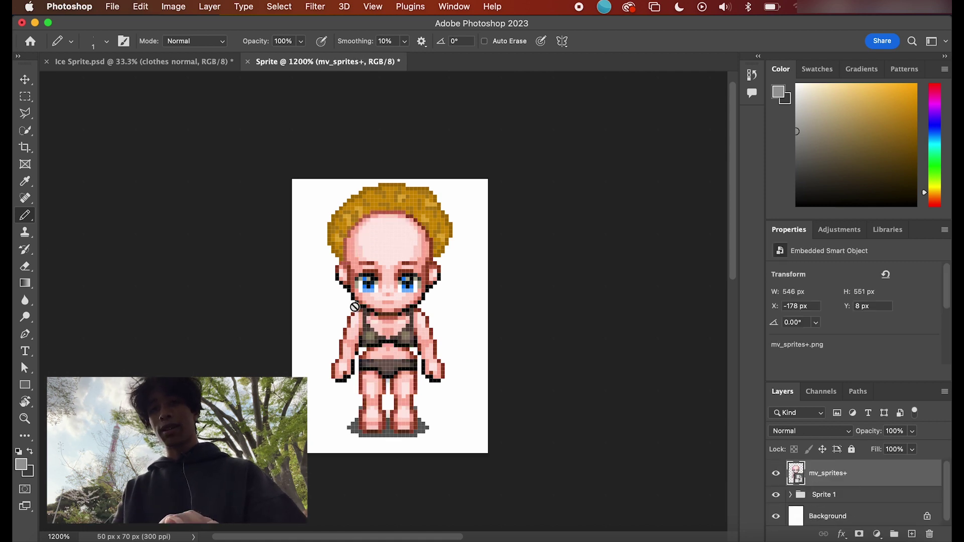
Step: Move the duplicated mv_sprites+ layer sideways until its walking pose lines up over the first sprite, at X -225 px and Y 8 px
{"action": "left_click", "coordinate": [23, 78]}
{"action": "left_click_drag", "start_coordinate": [389, 289], "coordinate": [200, 295]}
{"action": "left_click_drag", "start_coordinate": [350, 289], "coordinate": [353, 290]}
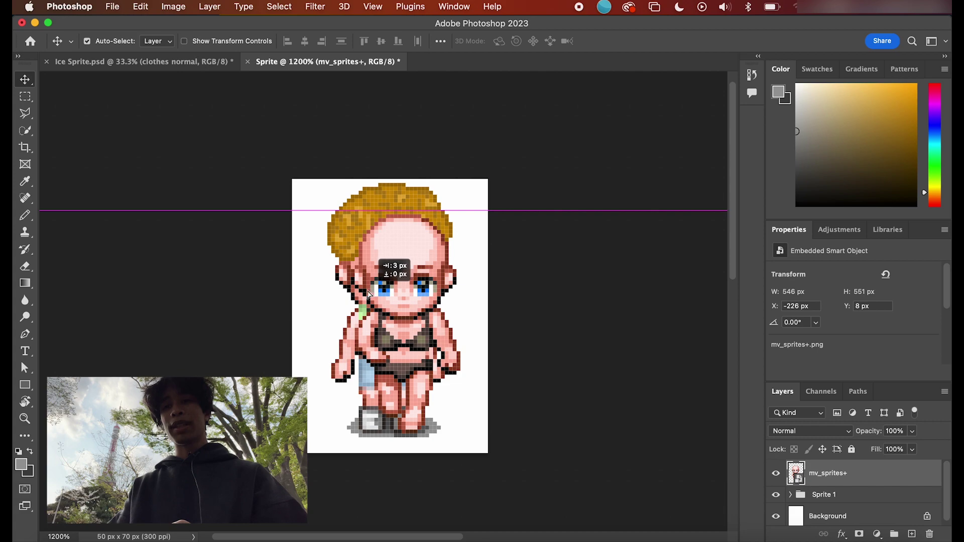
{"action": "key", "text": "super+equal"}
{"action": "key", "text": "super+equal"}
{"action": "key", "text": "super+equal"}
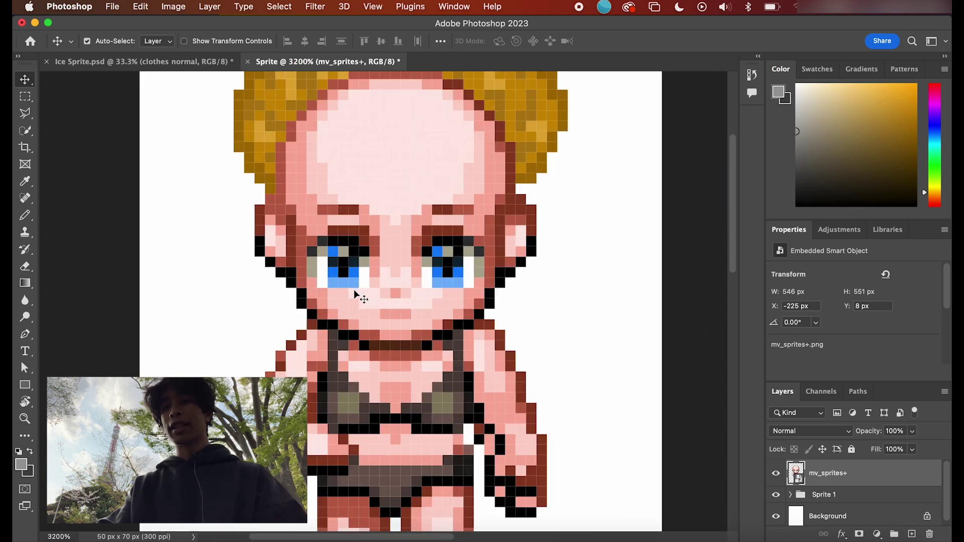
{"action": "key", "text": "super+minus"}
{"action": "key", "text": "super+minus"}
{"action": "key", "text": "super+minus"}
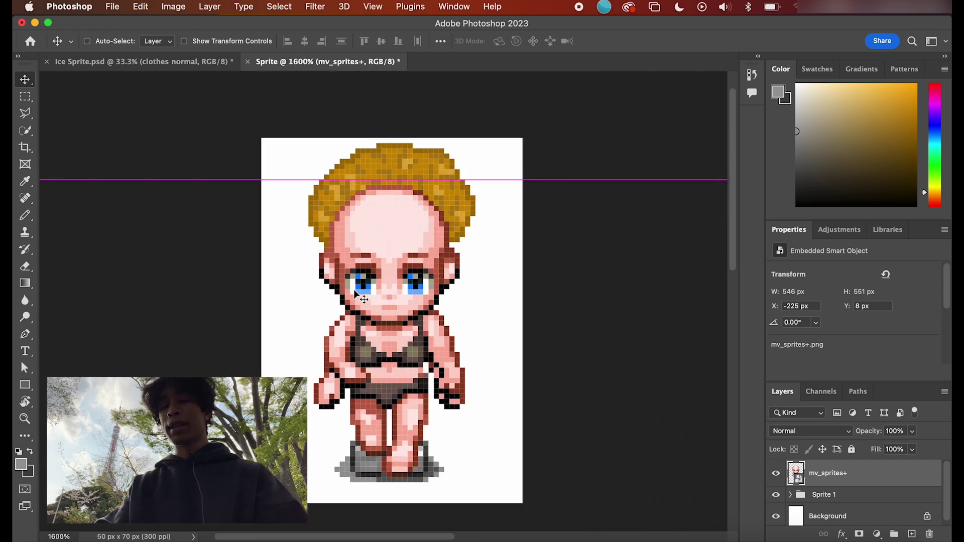
Step: Copy the clothes normal and hair layers from Sprite 1 to above the mv_sprites+ duplicate, and hide and collapse the group
{"action": "left_click", "coordinate": [803, 494]}
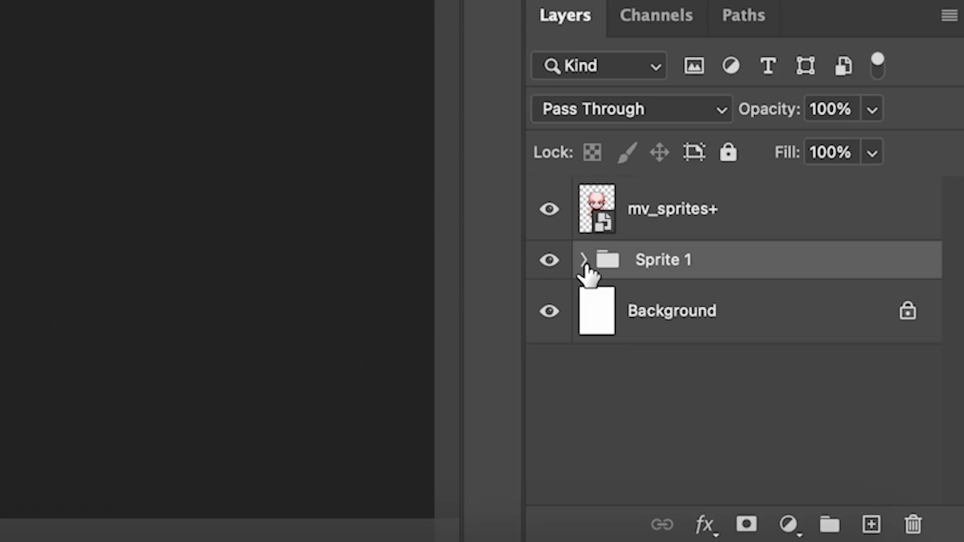
{"action": "left_click", "coordinate": [584, 260]}
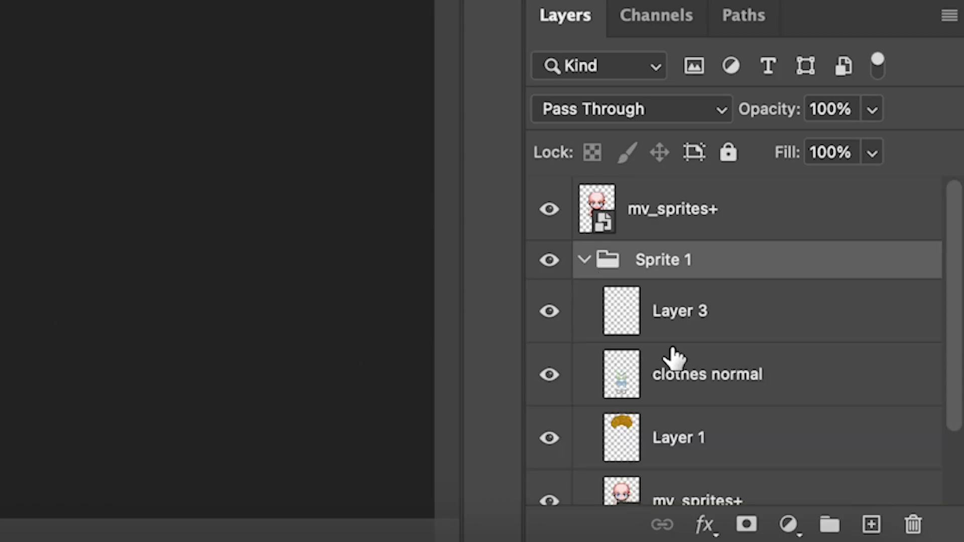
{"action": "scroll", "coordinate": [672, 356], "scroll_direction": "down", "scroll_amount": 2}
{"action": "left_click", "coordinate": [778, 278]}
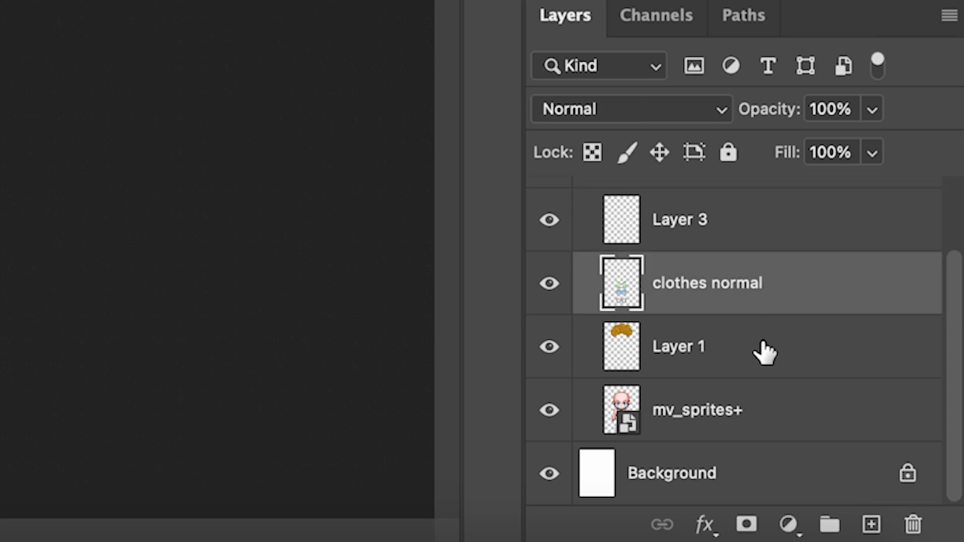
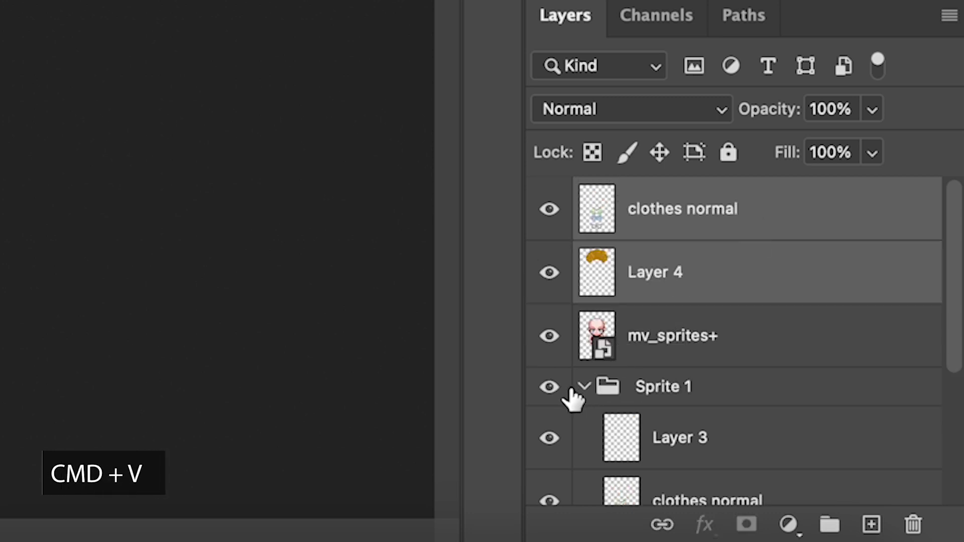
{"action": "left_click", "coordinate": [549, 387]}
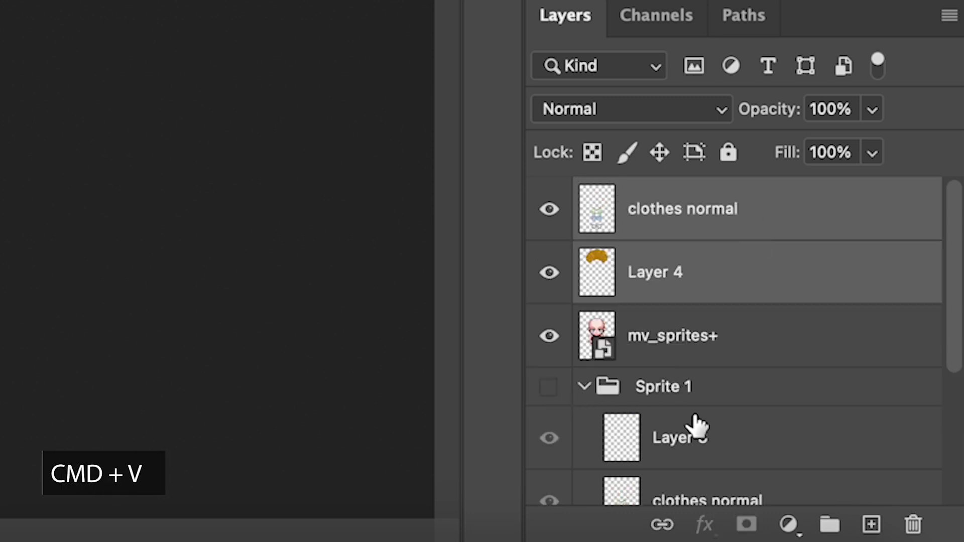
{"action": "left_click", "coordinate": [584, 387]}
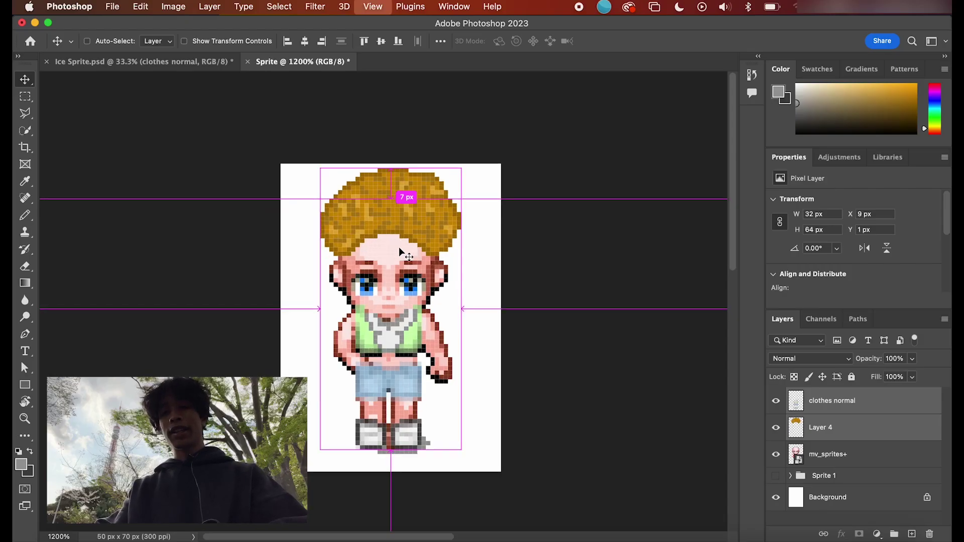
Step: Shift the copied hair and clothes layers down 1 px to fit the walking pose
{"action": "key", "text": "super+equal"}
{"action": "left_click_drag", "start_coordinate": [408, 336], "coordinate": [409, 345]}
{"action": "left_click", "coordinate": [539, 336]}
{"action": "left_click", "coordinate": [408, 196]}
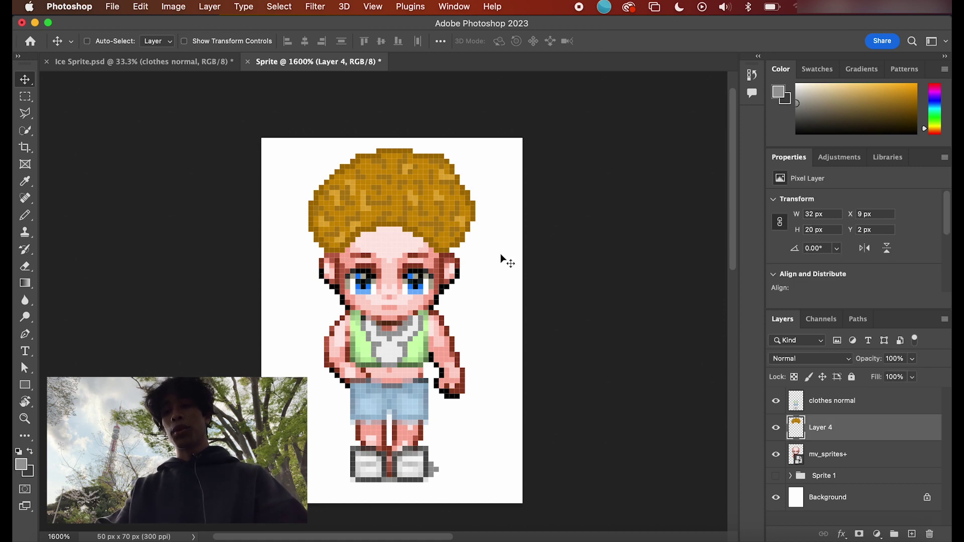
Step: On the copied clothes normal layer, erase the faint row of pixels below the hem of the shorts over both legs
{"action": "key", "text": "super+equal"}
{"action": "key", "text": "super+equal"}
{"action": "key", "text": "super+equal"}
{"action": "key", "text": "super+equal"}
{"action": "scroll", "coordinate": [475, 321], "scroll_direction": "down", "scroll_amount": 5}
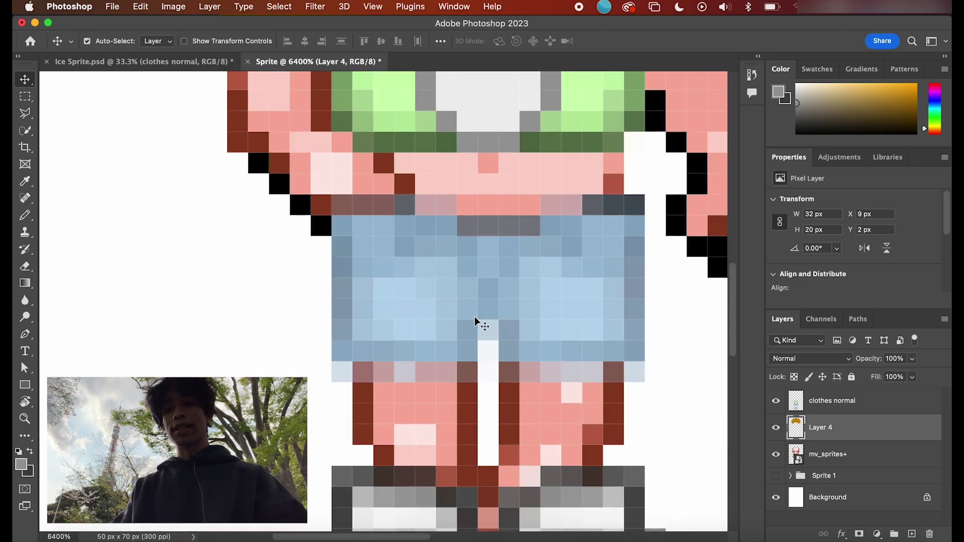
{"action": "left_click", "coordinate": [543, 355]}
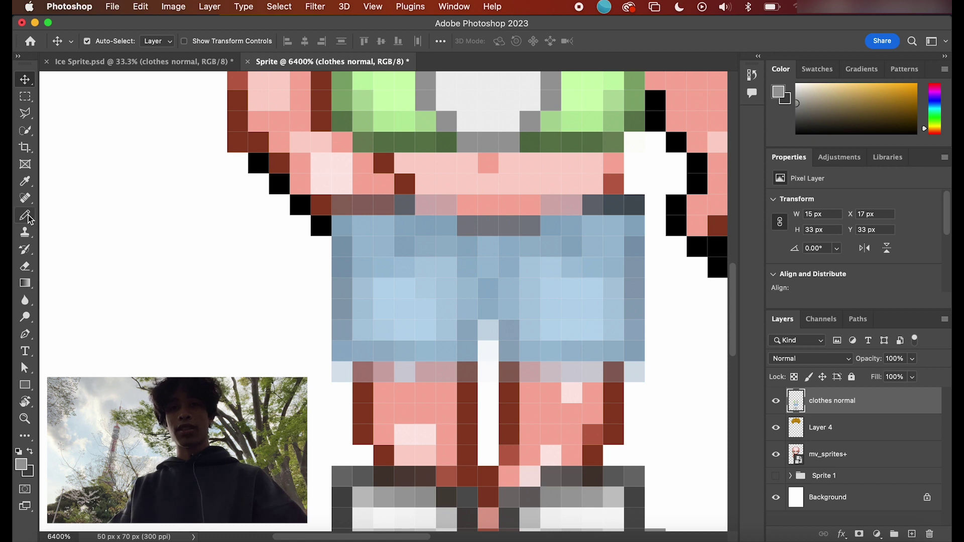
{"action": "key", "text": "b"}
{"action": "left_click", "coordinate": [25, 268]}
{"action": "mouse_move", "coordinate": [341, 308]}
{"action": "left_mouse_down"}
{"action": "mouse_move", "coordinate": [341, 374]}
{"action": "mouse_move", "coordinate": [486, 373]}
{"action": "left_mouse_up"}
{"action": "key", "text": "cmd+z"}
{"action": "left_click_drag", "start_coordinate": [569, 367], "coordinate": [640, 374]}
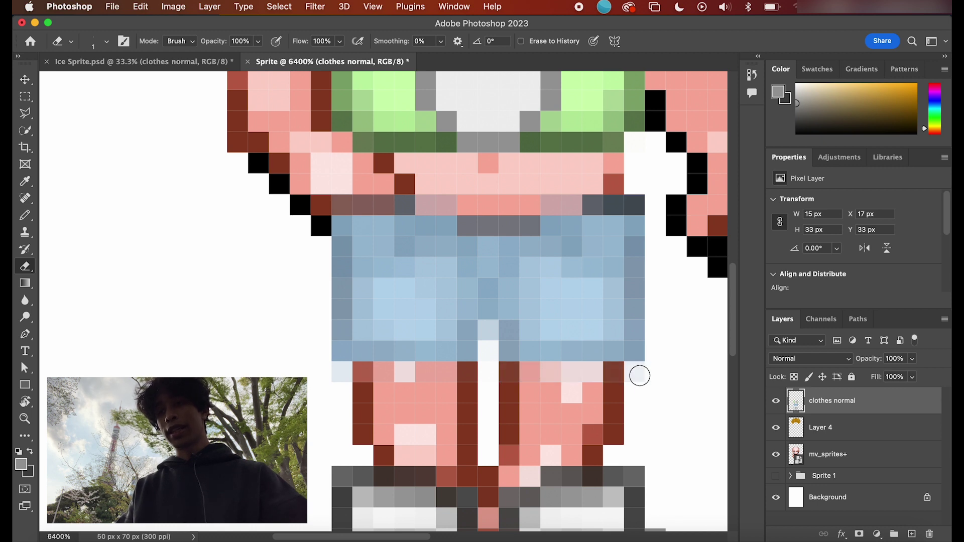
Step: Erase the pixels of the shorts' waist that cover the bent arm
{"action": "scroll", "coordinate": [389, 283], "scroll_direction": "up", "scroll_amount": 2}
{"action": "left_click", "coordinate": [396, 281]}
{"action": "mouse_move", "coordinate": [381, 282]}
{"action": "left_mouse_down"}
{"action": "mouse_move", "coordinate": [402, 273]}
{"action": "mouse_move", "coordinate": [329, 283]}
{"action": "mouse_move", "coordinate": [395, 294]}
{"action": "left_mouse_up"}
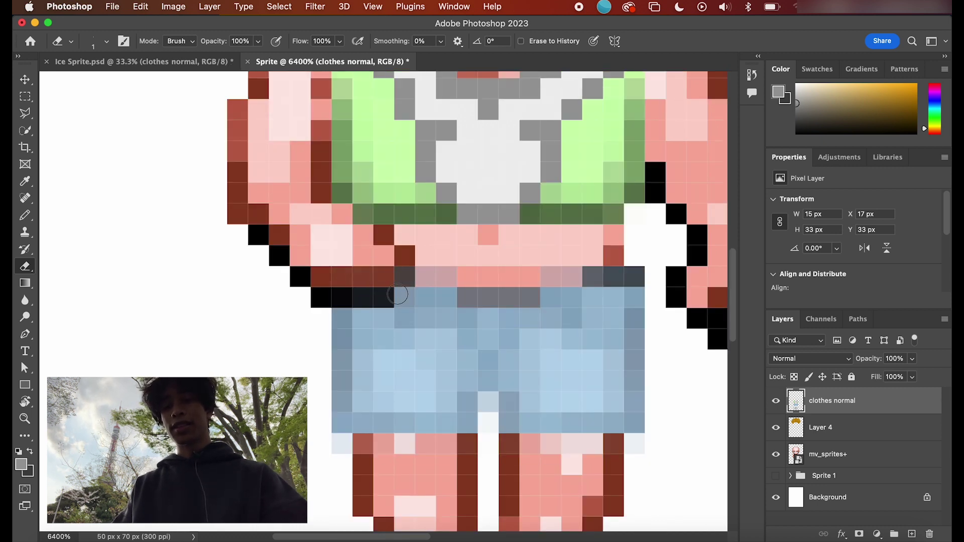
Step: Move the copied clothes normal layer down 1 px on the walking body
{"action": "scroll", "coordinate": [537, 251], "scroll_direction": "right", "scroll_amount": 3}
{"action": "key", "text": "v"}
{"action": "left_click_drag", "start_coordinate": [493, 264], "coordinate": [462, 236]}
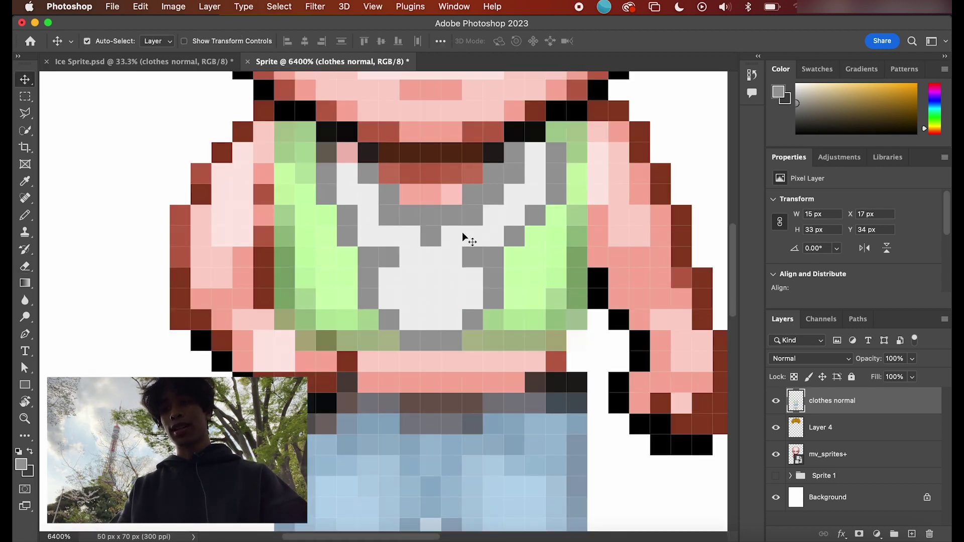
{"action": "key", "text": "super+minus"}
{"action": "key", "text": "super+minus"}
{"action": "key", "text": "super+plus"}
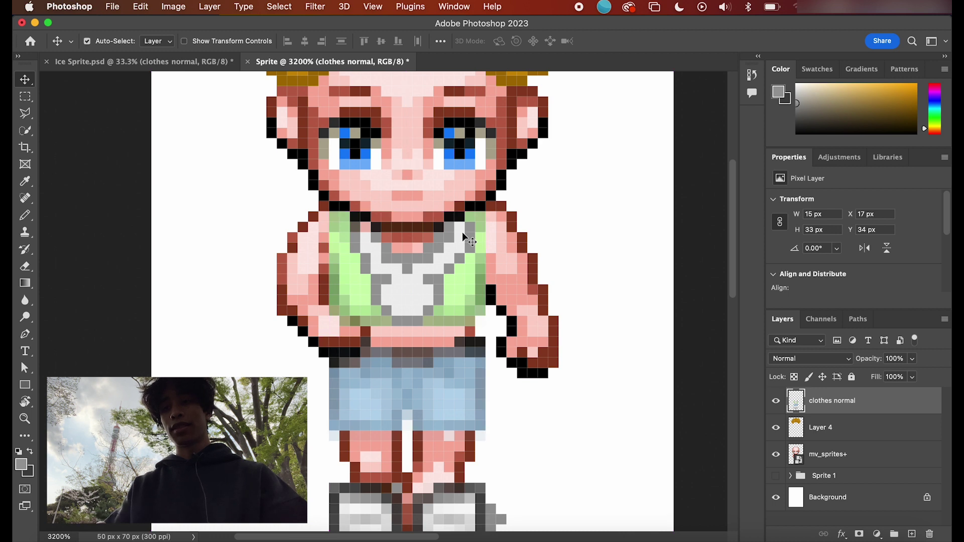
Step: Delete both shoes from the copied clothes layer with a rectangular selection around the feet, and deselect
{"action": "scroll", "coordinate": [578, 286], "scroll_direction": "down", "scroll_amount": 4}
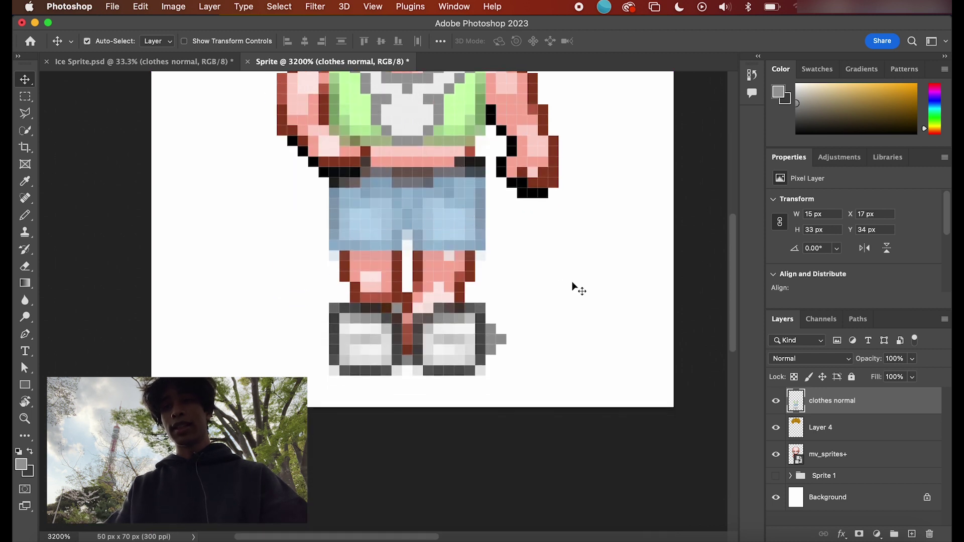
{"action": "left_click", "coordinate": [25, 97]}
{"action": "left_click_drag", "start_coordinate": [298, 292], "coordinate": [537, 387]}
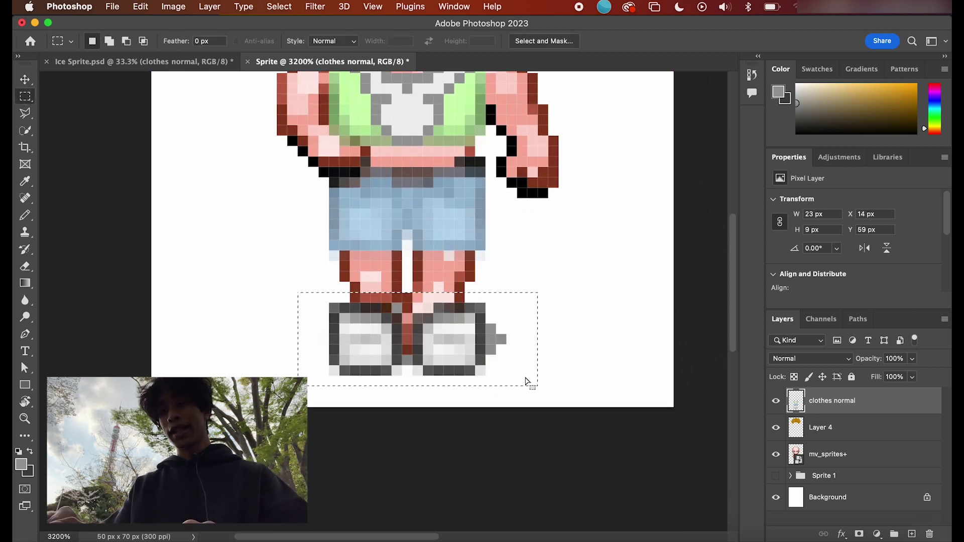
{"action": "key", "text": "Delete"}
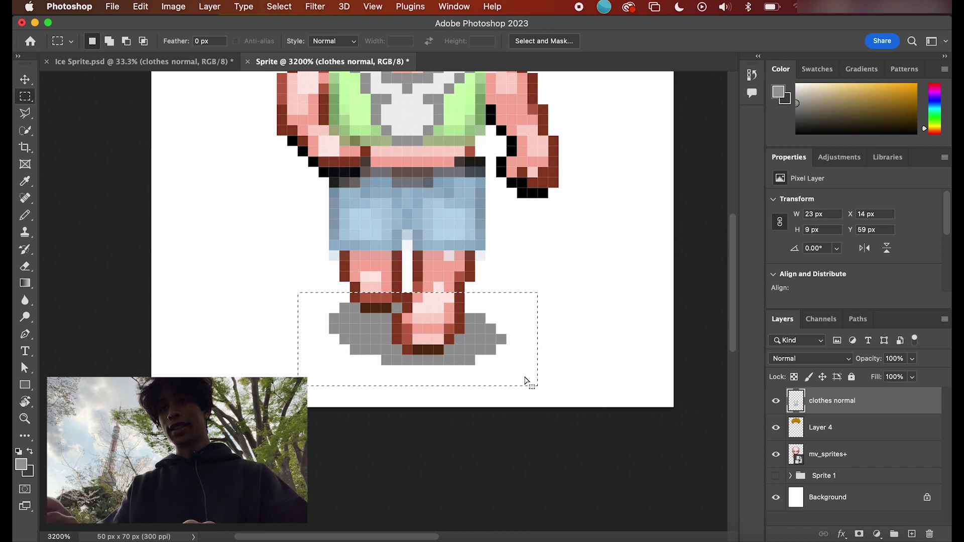
{"action": "scroll", "coordinate": [346, 320], "scroll_direction": "up", "scroll_amount": 10}
{"action": "key", "text": "super+d"}
{"action": "key", "text": "super+minus"}
{"action": "key", "text": "super+minus"}
Step: Vary the hair texture on Layer 4 with a 4 px Clone Stamp, sampling hair and painting it over other parts of the hair
{"action": "left_click", "coordinate": [25, 80]}
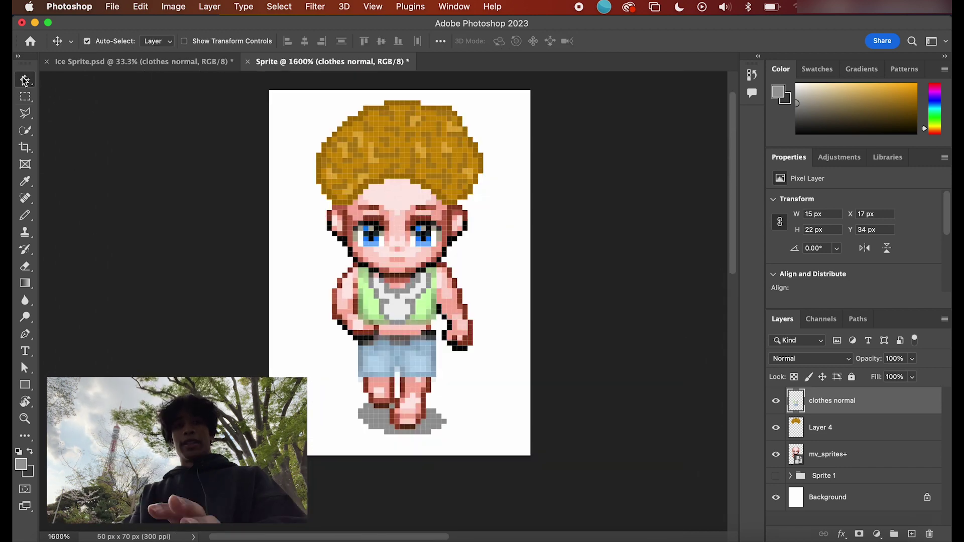
{"action": "left_click", "coordinate": [416, 158]}
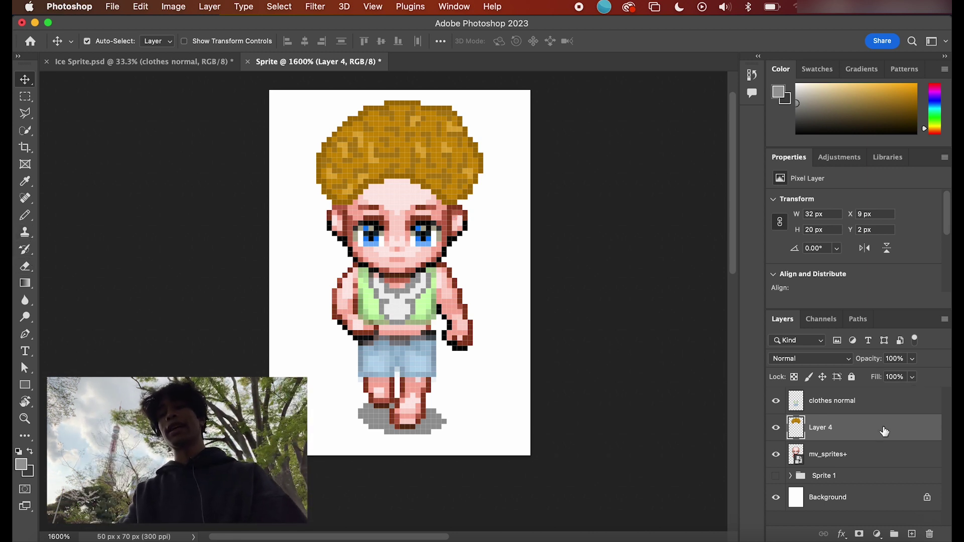
{"action": "left_click", "coordinate": [35, 230]}
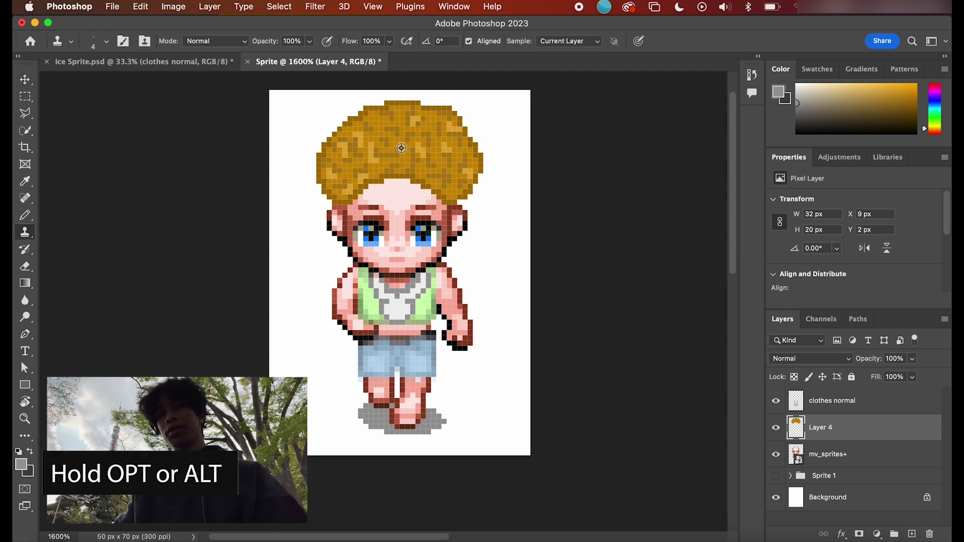
{"action": "left_click", "coordinate": [366, 165], "text": "alt"}
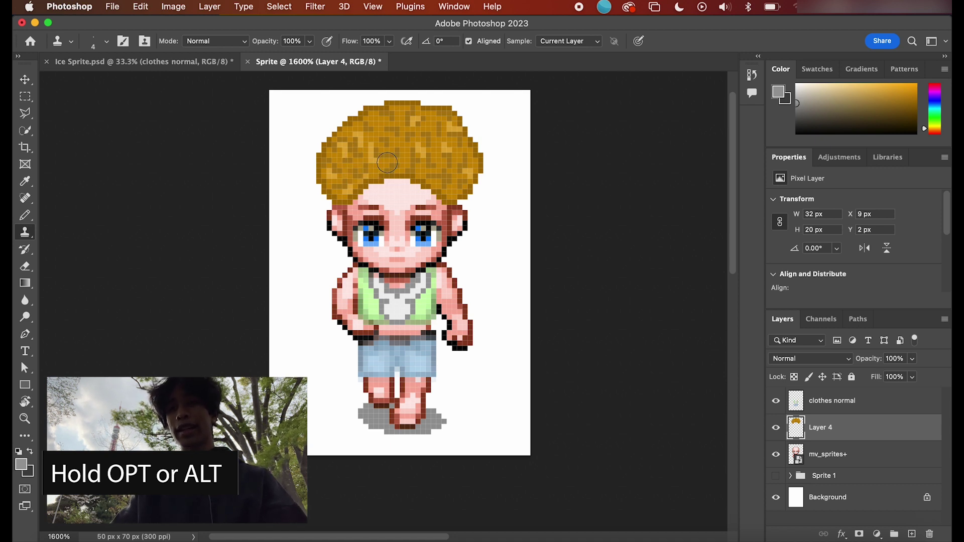
{"action": "left_click_drag", "start_coordinate": [451, 144], "coordinate": [419, 137]}
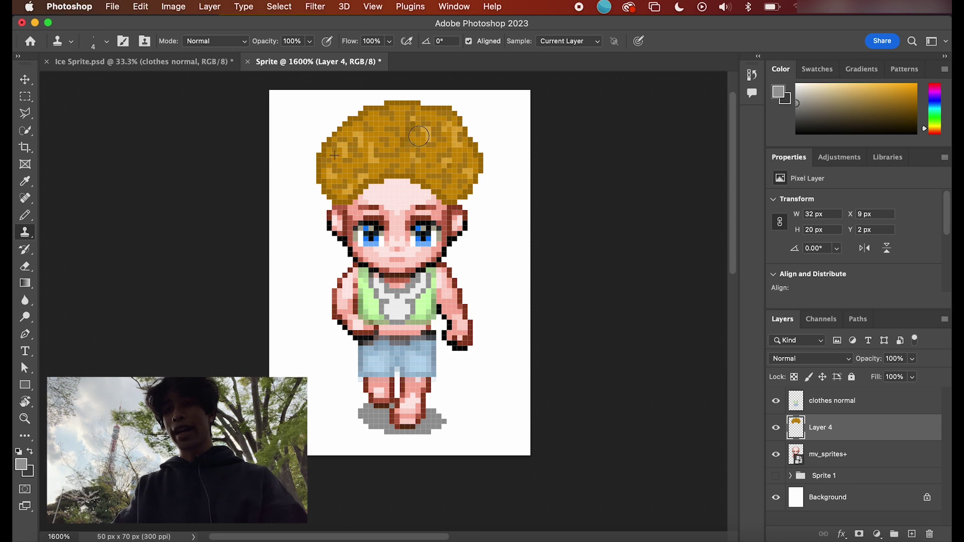
{"action": "mouse_move", "coordinate": [452, 163]}
{"action": "left_mouse_down"}
{"action": "mouse_move", "coordinate": [364, 138]}
{"action": "mouse_move", "coordinate": [418, 158]}
{"action": "left_mouse_up"}
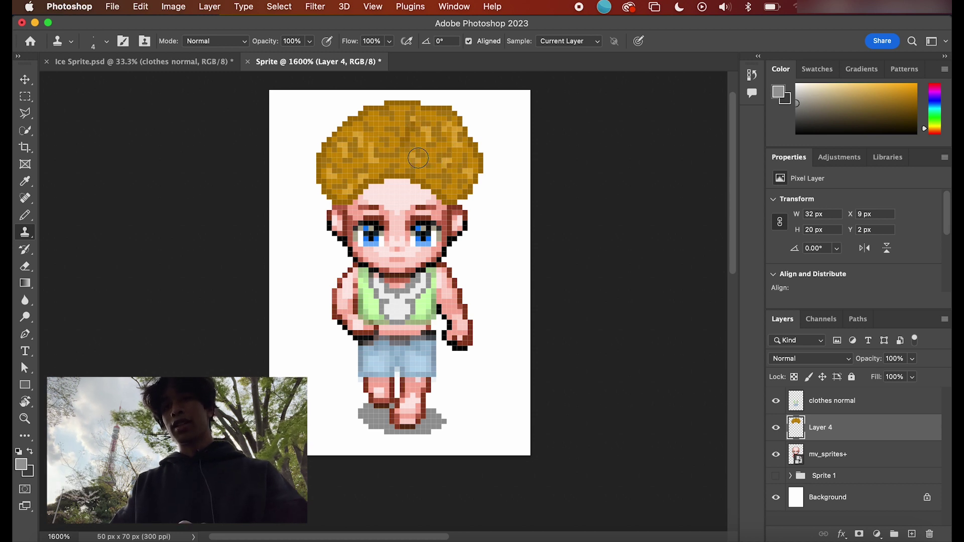
{"action": "left_click", "coordinate": [452, 162], "text": "alt"}
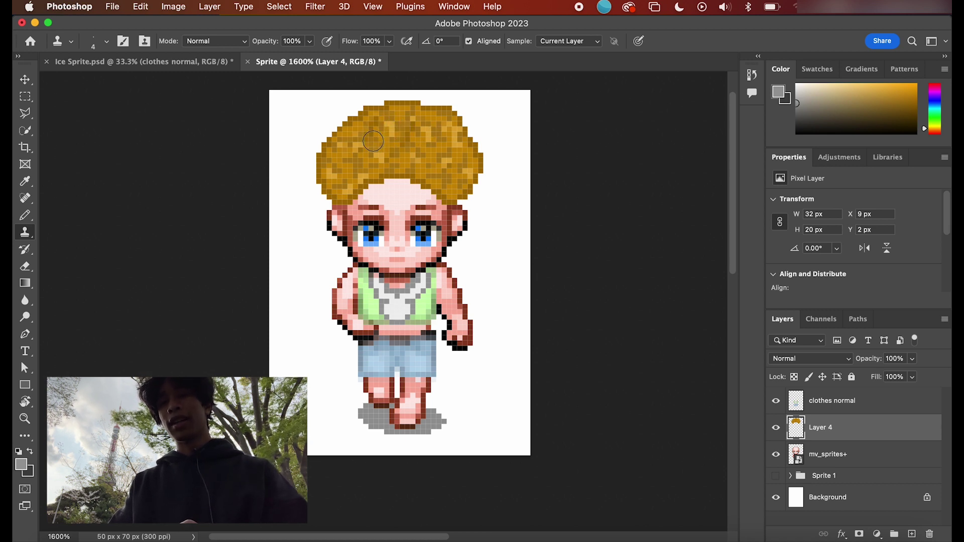
Step: Compare the second pose with the first sprite by toggling the visibility of Layer 4 and the Sprite 1 group
{"action": "key", "text": "super+minus"}
{"action": "left_click", "coordinate": [775, 428]}
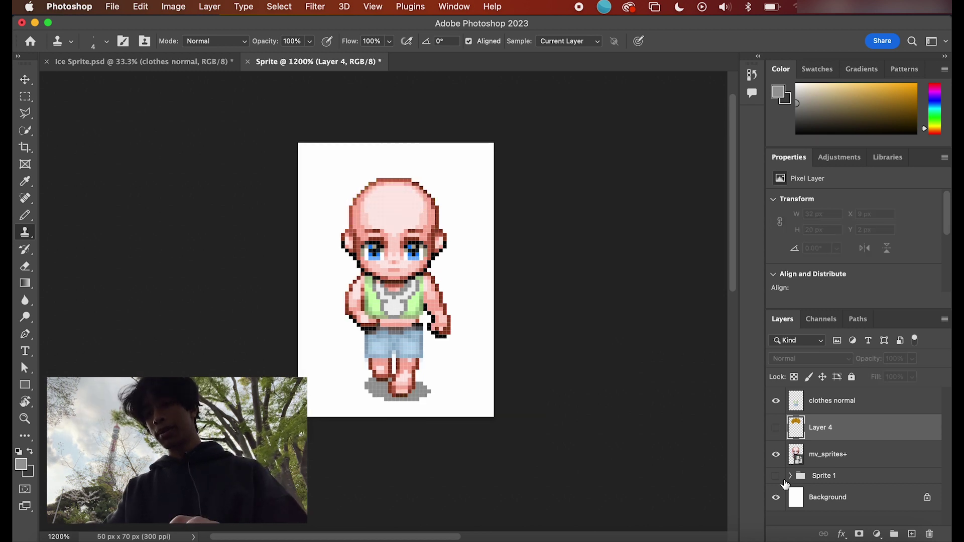
{"action": "left_click", "coordinate": [776, 477]}
{"action": "left_click", "coordinate": [776, 429]}
{"action": "left_click", "coordinate": [776, 428]}
{"action": "left_click", "coordinate": [775, 428]}
{"action": "left_click", "coordinate": [776, 428]}
{"action": "left_click", "coordinate": [776, 429]}
{"action": "left_click", "coordinate": [776, 428]}
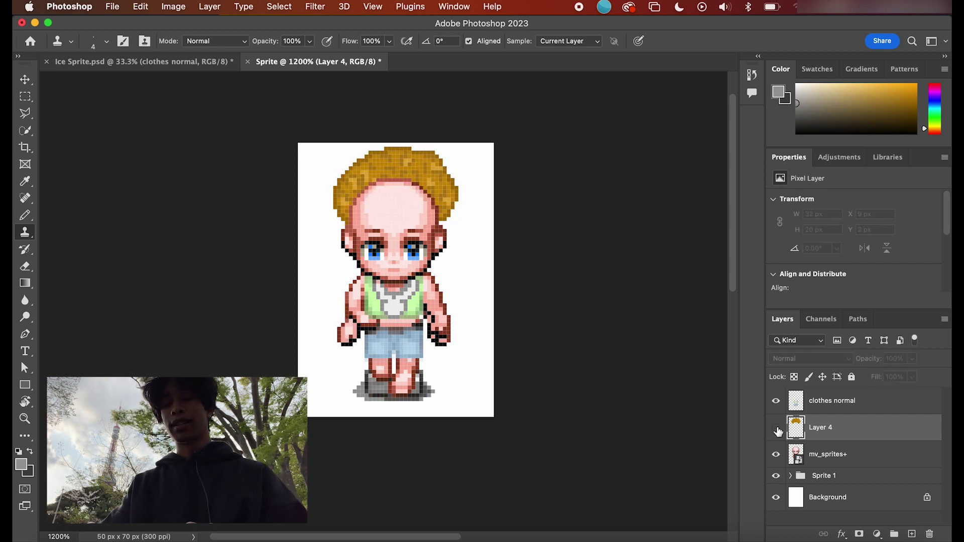
{"action": "left_click", "coordinate": [776, 429]}
{"action": "left_click", "coordinate": [776, 476]}
Step: Group the clothes normal, Layer 4 and mv_sprites+ layers and name the group Sprite 2
{"action": "left_click", "coordinate": [829, 455]}
{"action": "key", "text": "v"}
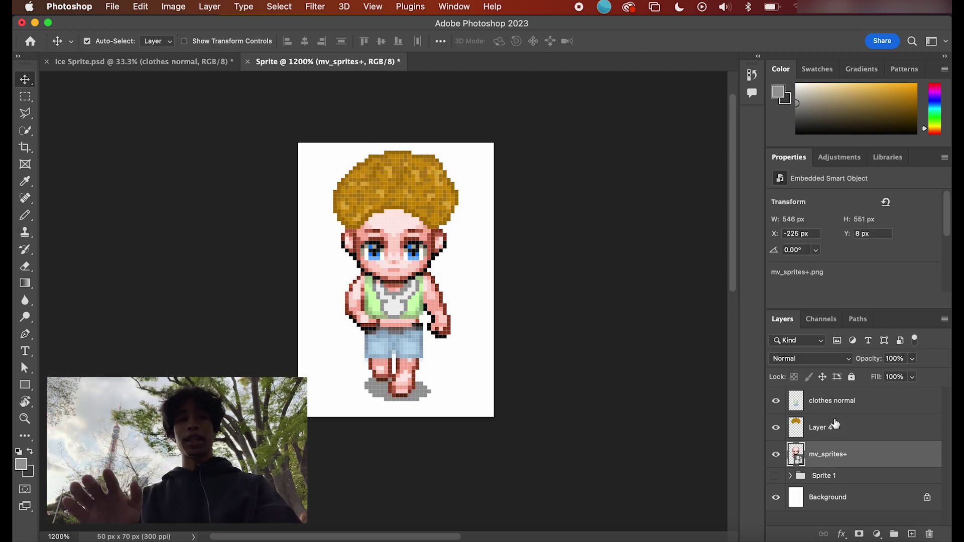
{"action": "left_click", "coordinate": [870, 404], "text": "shift"}
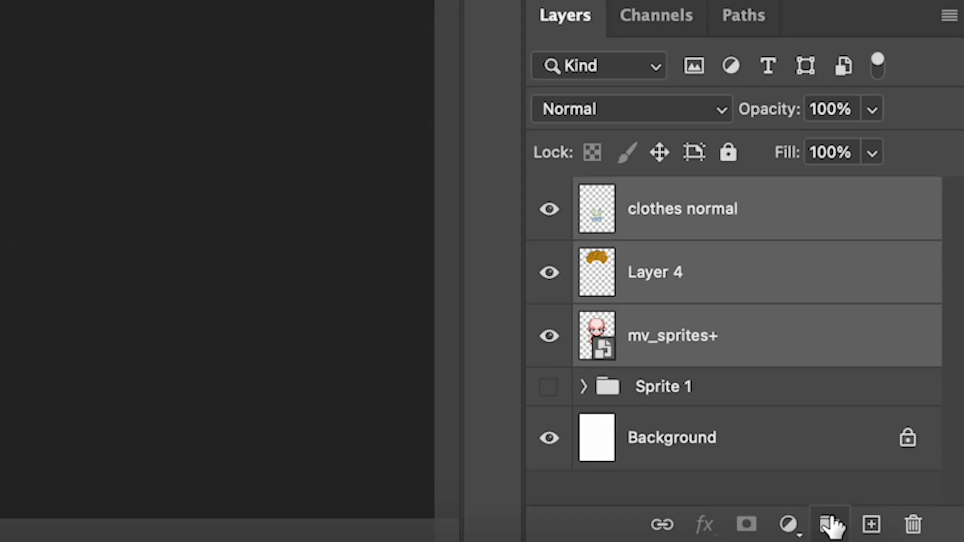
{"action": "left_click", "coordinate": [894, 533]}
{"action": "double_click", "coordinate": [684, 198]}
{"action": "type", "text": "Spr"}
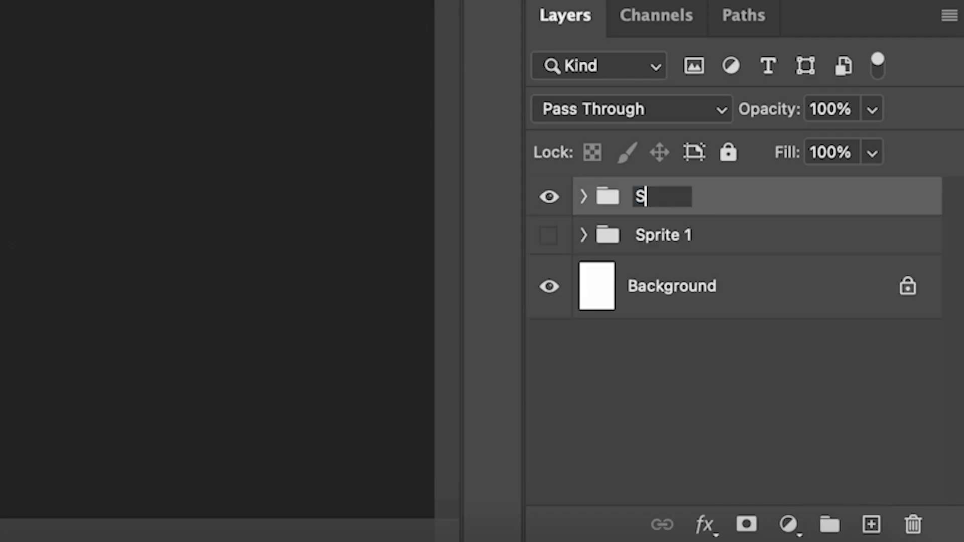
{"action": "type", "text": "ite 2"}
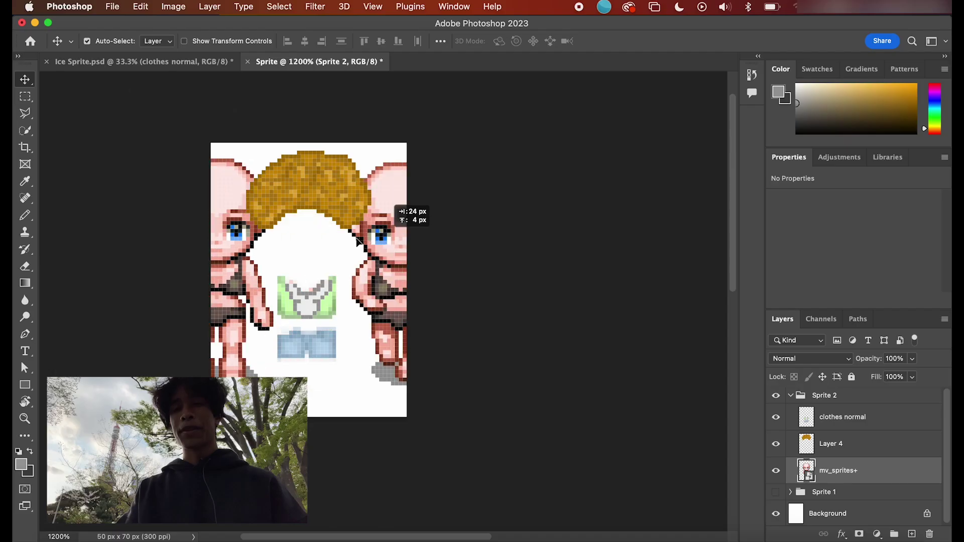
Step: Shift the mv_sprites+ sheet horizontally in the Sprite 2 group towards another pose under the hair and clothes
{"action": "left_click_drag", "start_coordinate": [382, 236], "coordinate": [518, 239]}
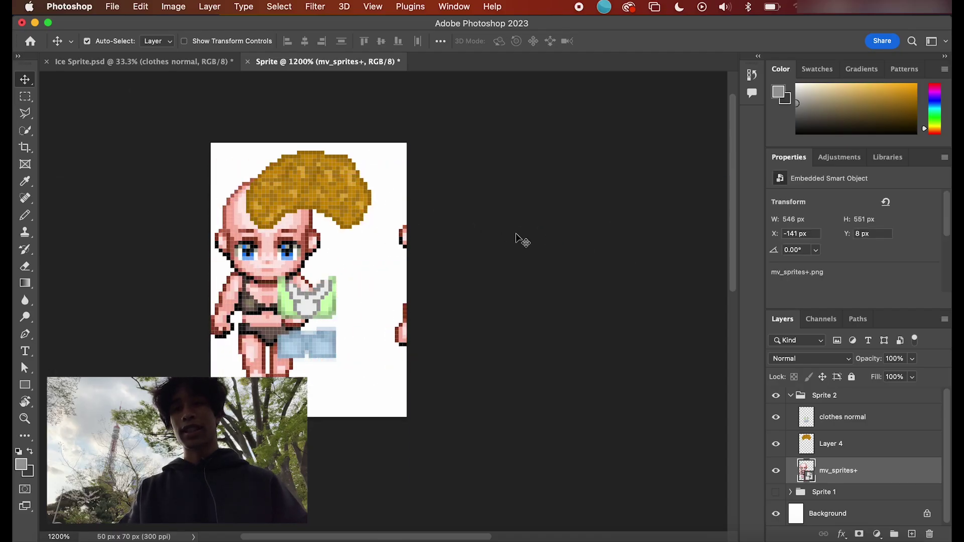
{"action": "left_click_drag", "start_coordinate": [294, 247], "coordinate": [329, 247]}
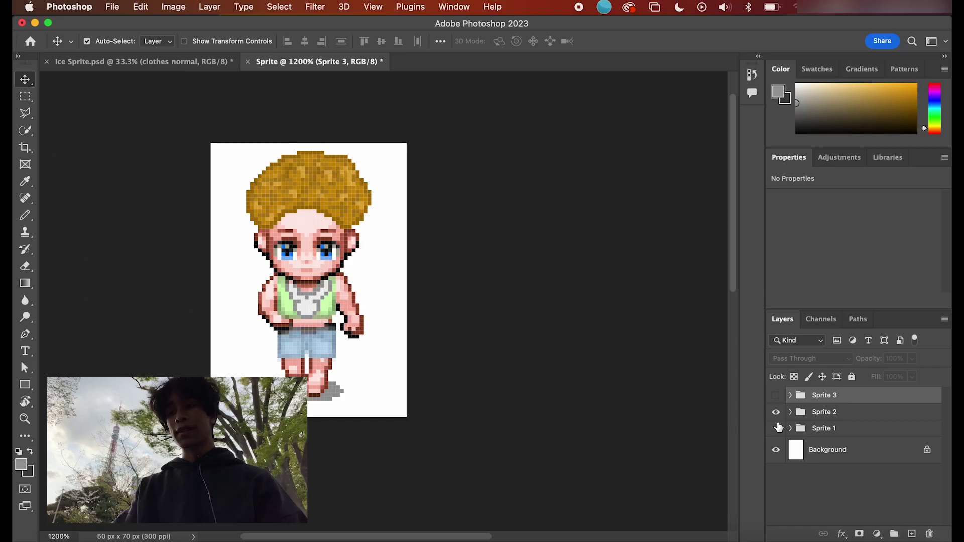
Step: Hide the Sprite 2 group, show Sprite 1, and duplicate the Sprite 1, Sprite 2 and Sprite 3 groups within the Sprite document
{"action": "left_click", "coordinate": [549, 235]}
{"action": "left_click", "coordinate": [549, 274]}
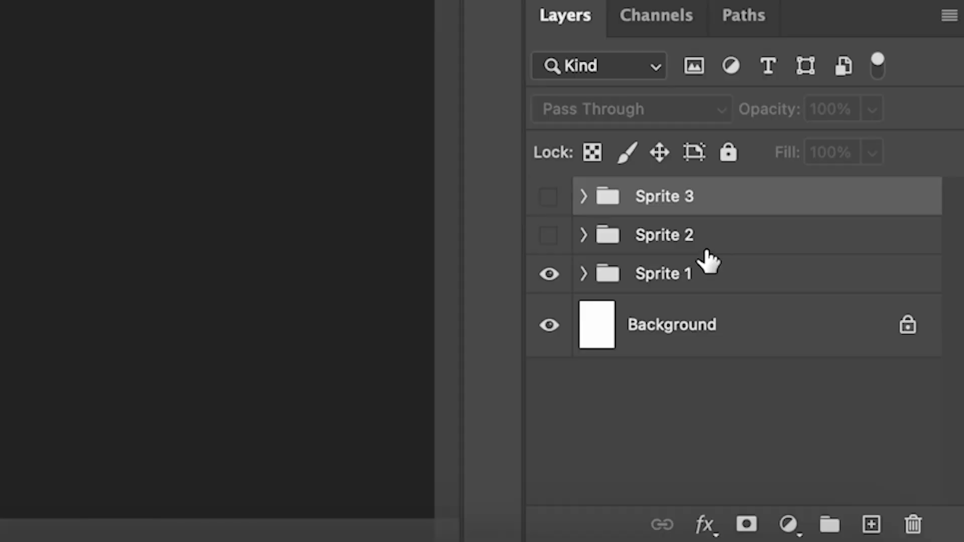
{"action": "left_click", "coordinate": [842, 428], "text": "shift"}
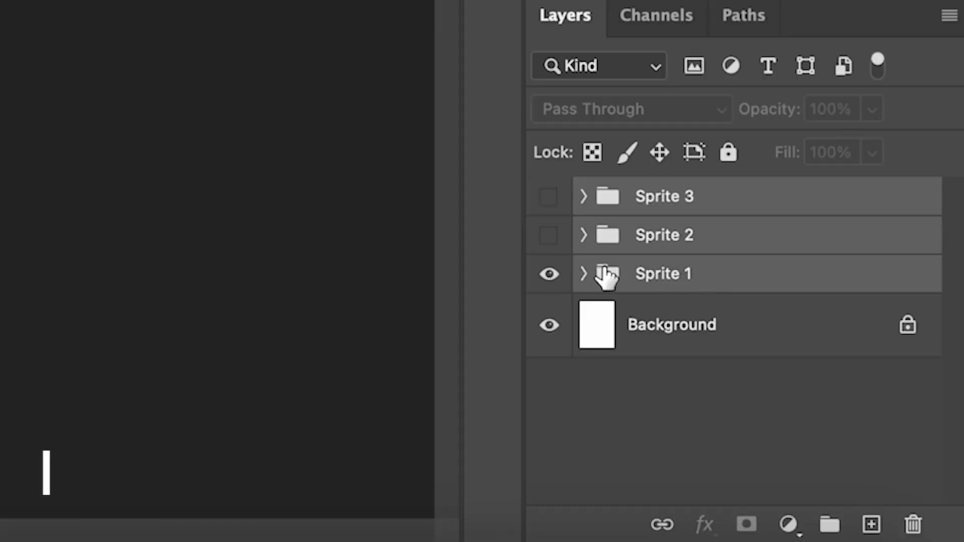
{"action": "key", "text": "super+d"}
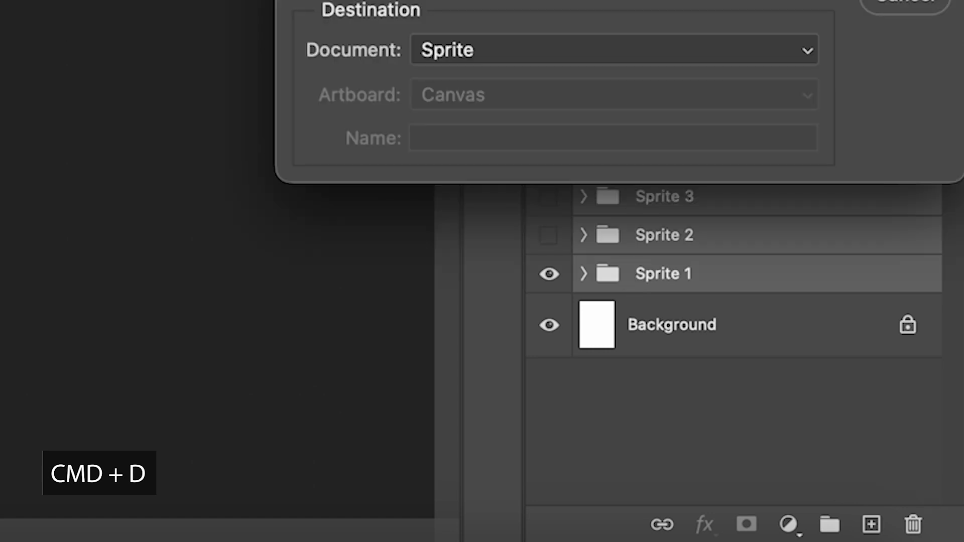
{"action": "key", "text": "Return"}
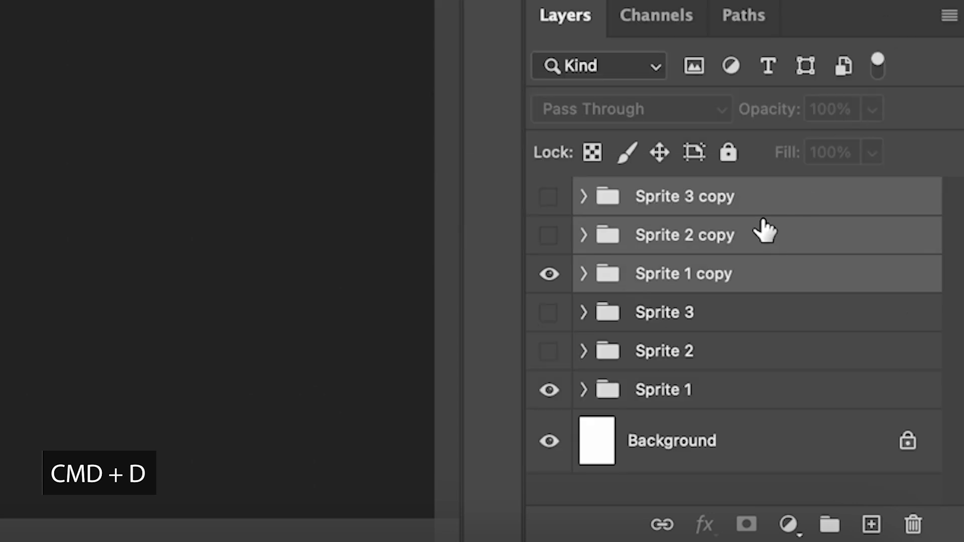
{"action": "left_click", "coordinate": [759, 200]}
{"action": "right_click", "coordinate": [767, 205]}
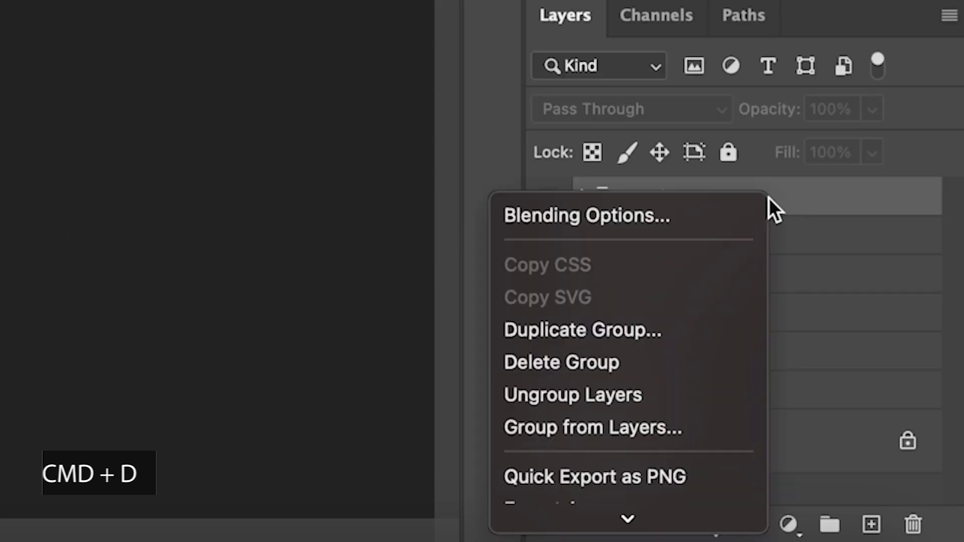
{"action": "mouse_move", "coordinate": [671, 530]}
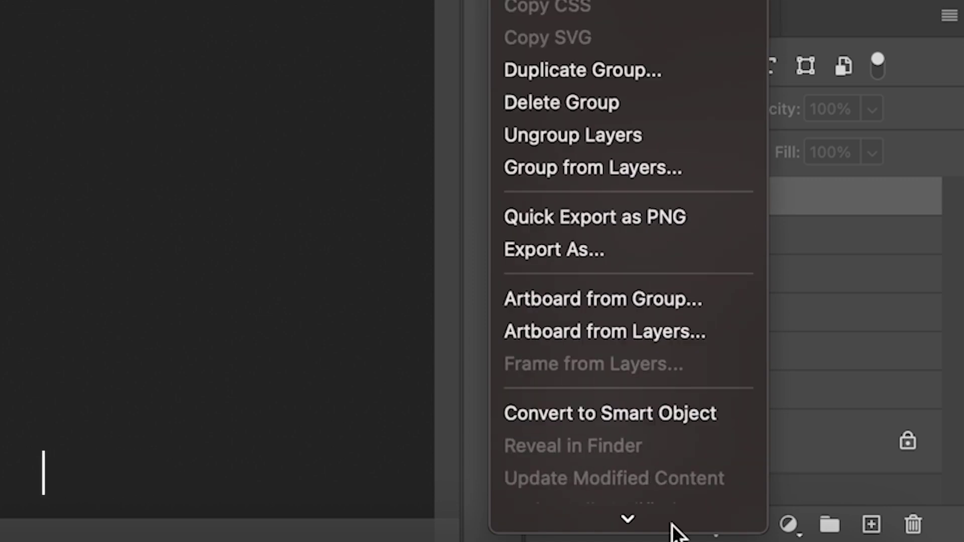
{"action": "left_click", "coordinate": [649, 419]}
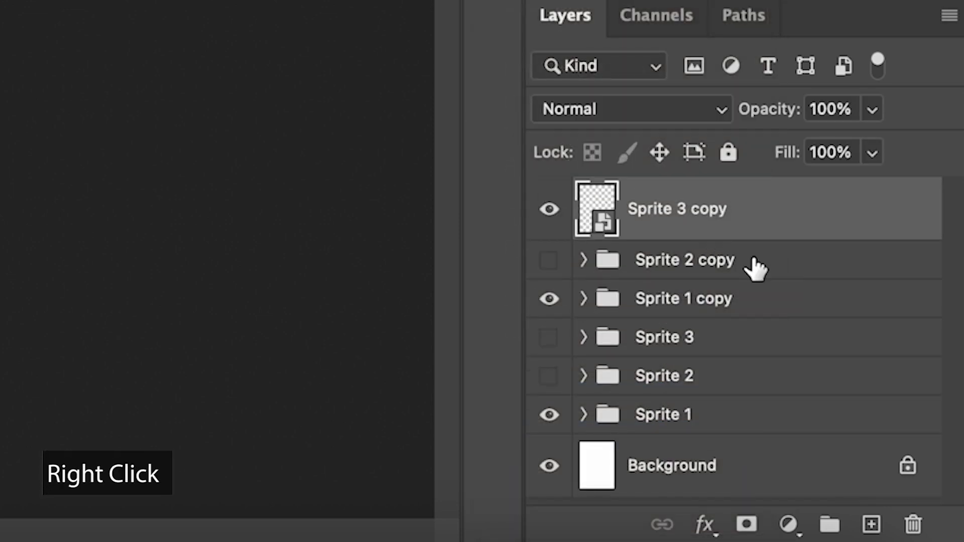
{"action": "key", "text": "super+z"}
Step: Show the Sprite 2 copy group and convert the Sprite 3 copy, Sprite 2 copy and Sprite 1 copy groups to separate smart objects
{"action": "left_click", "coordinate": [548, 235]}
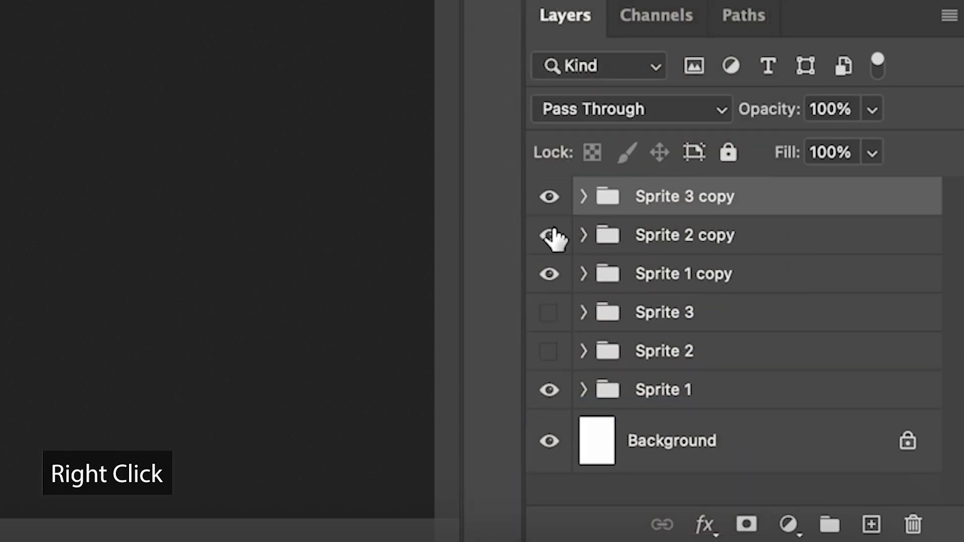
{"action": "right_click", "coordinate": [739, 200]}
{"action": "mouse_move", "coordinate": [638, 518]}
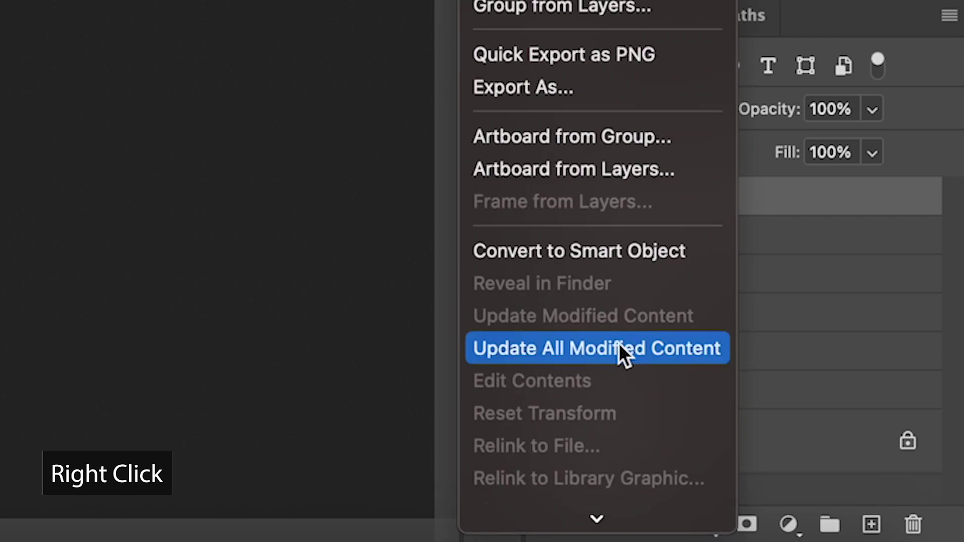
{"action": "left_click", "coordinate": [599, 263]}
{"action": "right_click", "coordinate": [684, 261]}
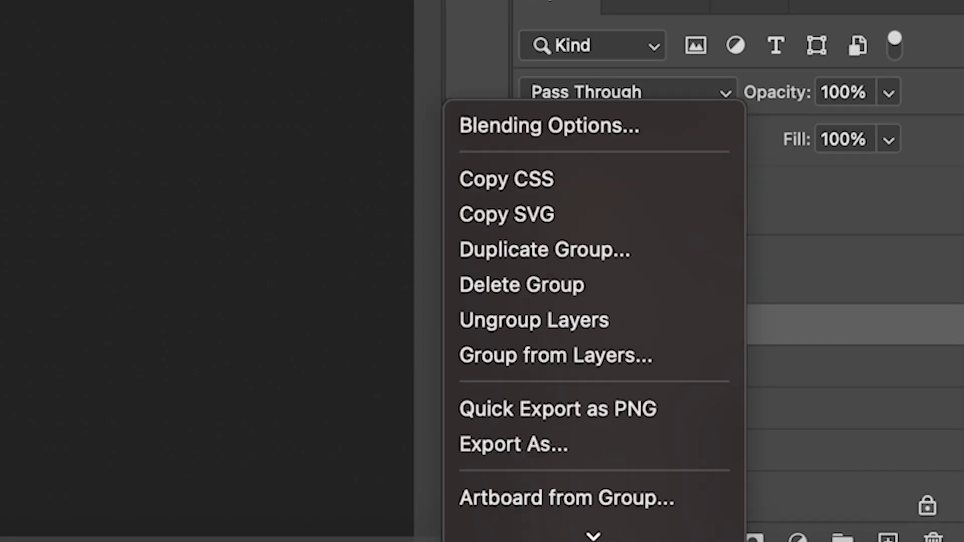
{"action": "scroll", "coordinate": [626, 312], "scroll_direction": "down", "scroll_amount": 5}
{"action": "left_click", "coordinate": [628, 266]}
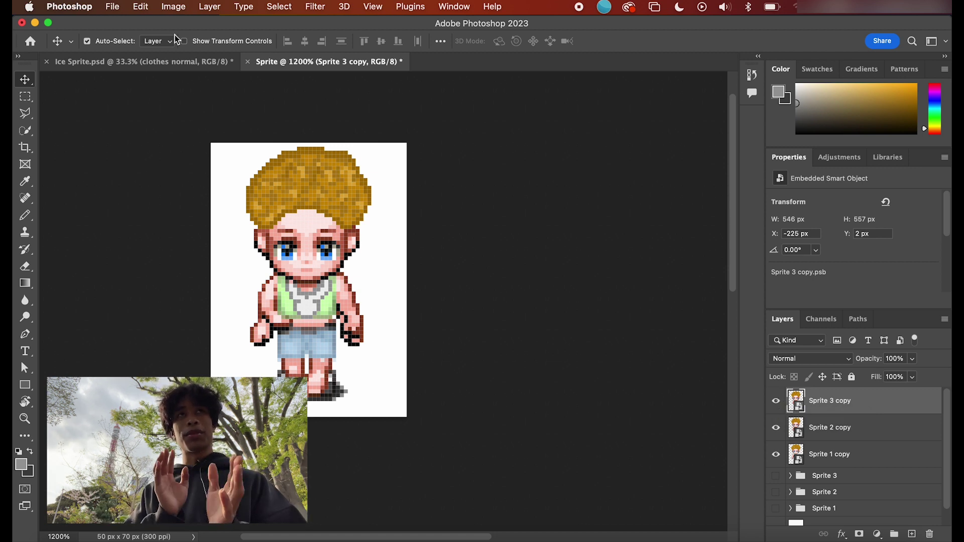
Step: Resize the image to 1000 pixels wide with linked proportions, resampling with Nearest Neighbor (hard edges)
{"action": "left_click", "coordinate": [189, 9]}
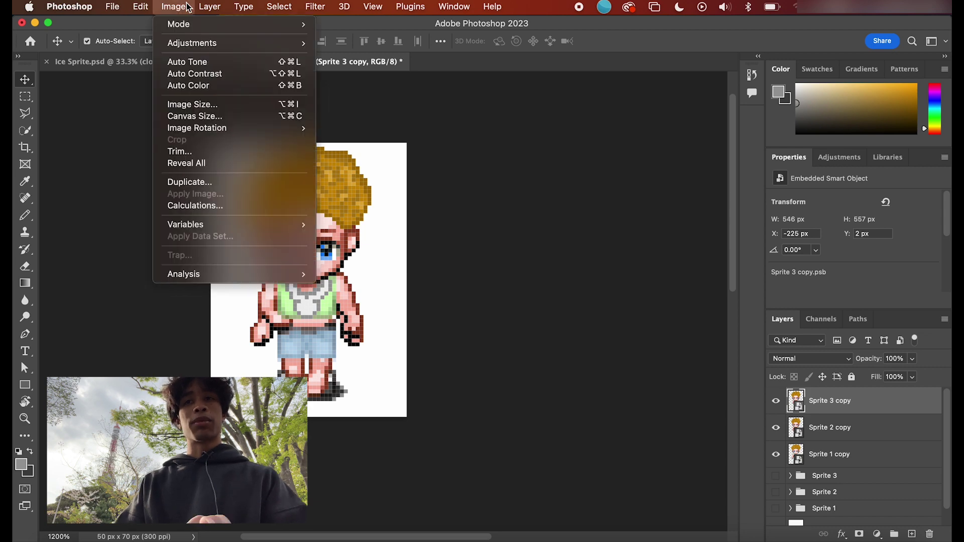
{"action": "left_click", "coordinate": [194, 103]}
{"action": "left_click", "coordinate": [682, 224]}
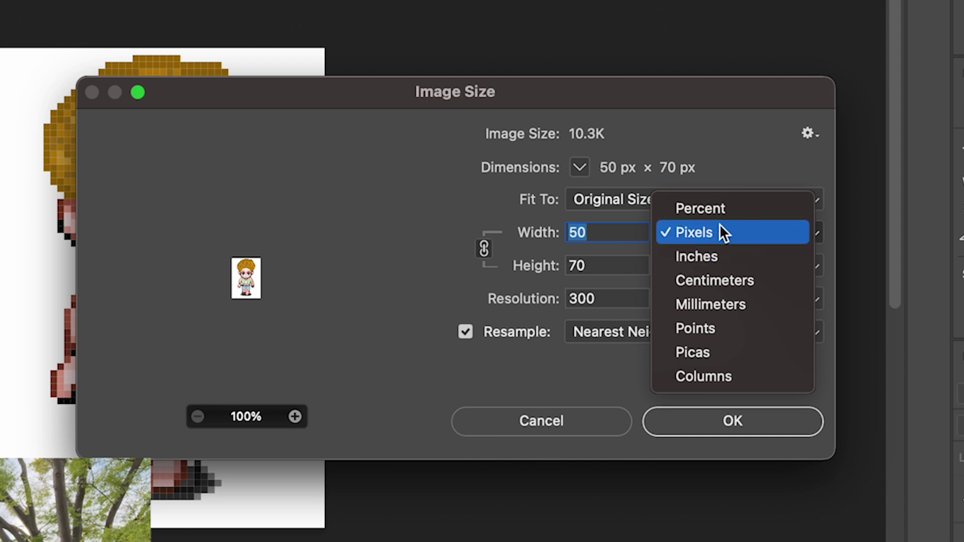
{"action": "left_click", "coordinate": [717, 229]}
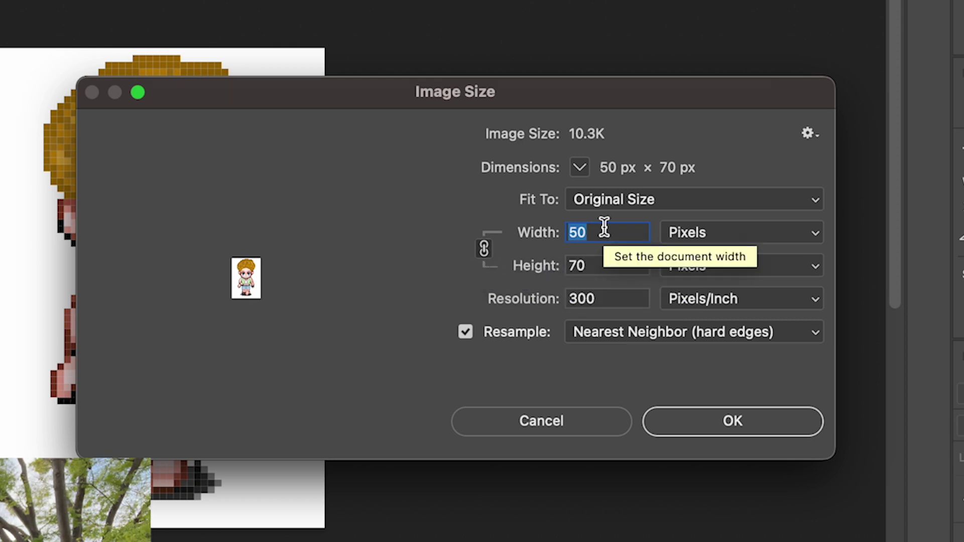
{"action": "type", "text": "1000"}
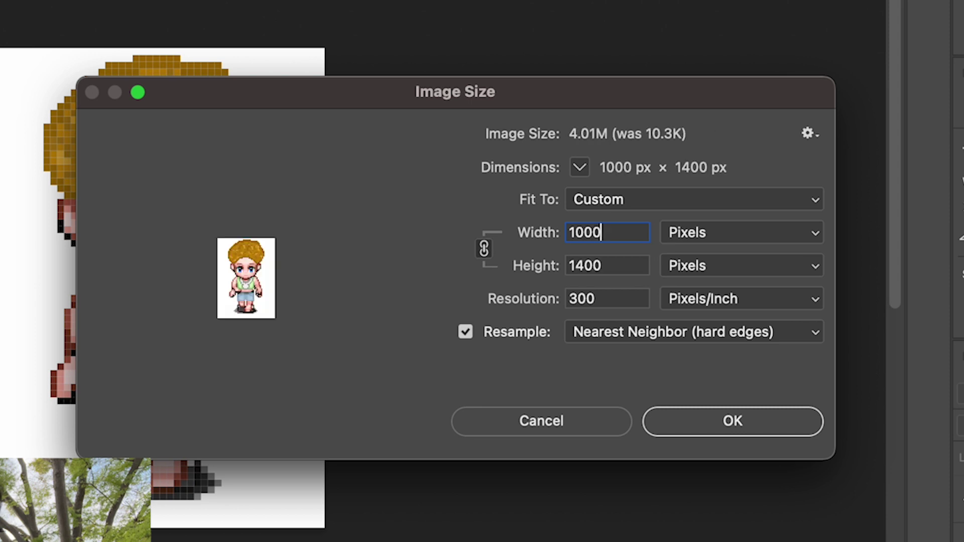
{"action": "left_click", "coordinate": [628, 329]}
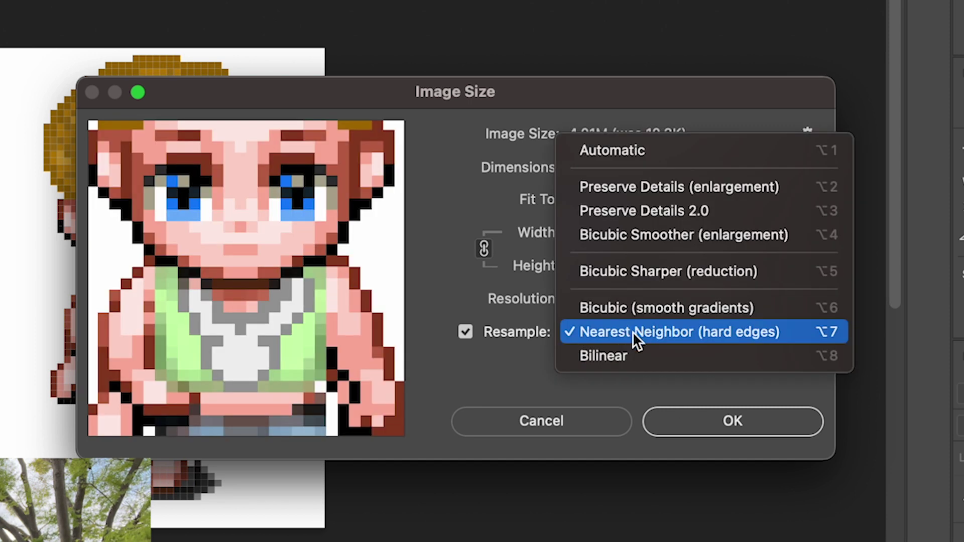
{"action": "left_click", "coordinate": [734, 419]}
{"action": "left_click", "coordinate": [733, 417]}
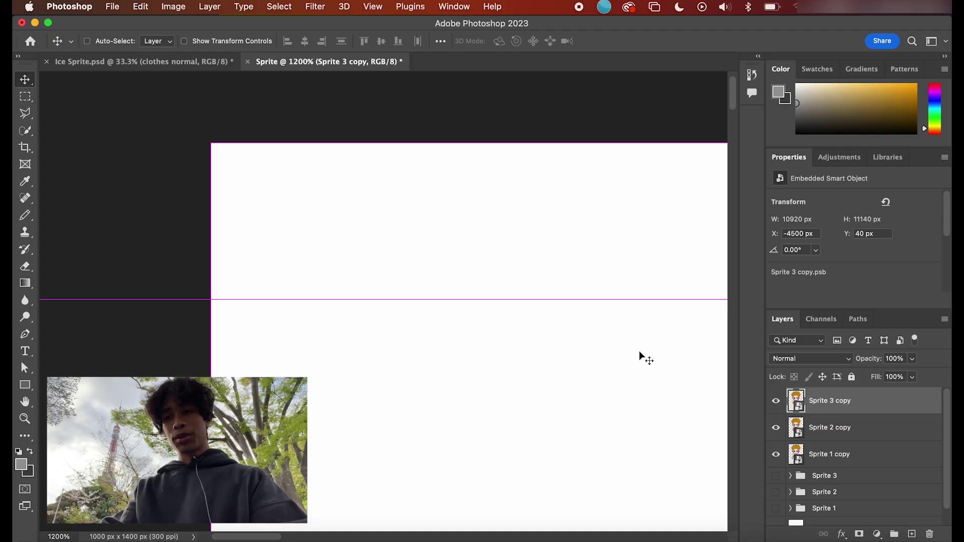
Step: Examine the enlarged sprite on the resized canvas for sharp pixel edges
{"action": "key", "text": "super+minus"}
{"action": "key", "text": "super+minus"}
{"action": "key", "text": "super+minus"}
{"action": "key", "text": "super+minus"}
{"action": "key", "text": "super+minus"}
{"action": "key", "text": "super+minus"}
{"action": "key", "text": "super+minus"}
{"action": "key", "text": "super+minus"}
{"action": "key", "text": "super+minus"}
{"action": "key", "text": "super+minus"}
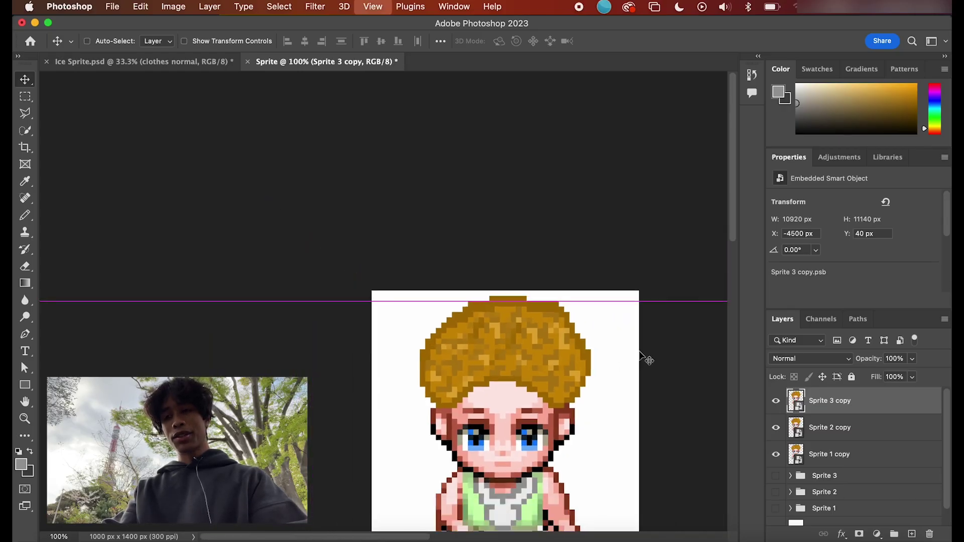
{"action": "key", "text": "super+plus"}
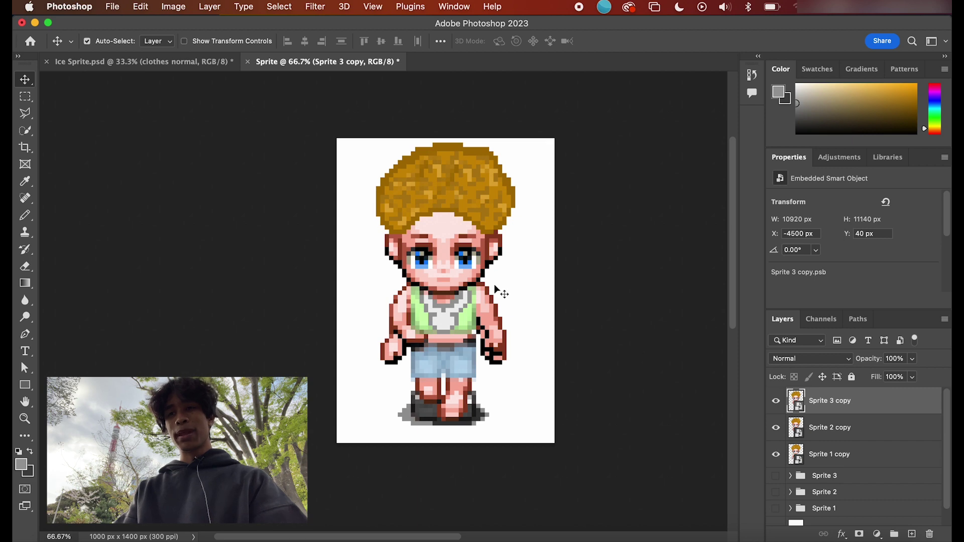
{"action": "key", "text": "super+plus"}
{"action": "key", "text": "super+plus"}
{"action": "key", "text": "super+minus"}
{"action": "key", "text": "super+minus"}
{"action": "key", "text": "super+plus"}
{"action": "key", "text": "super+minus"}
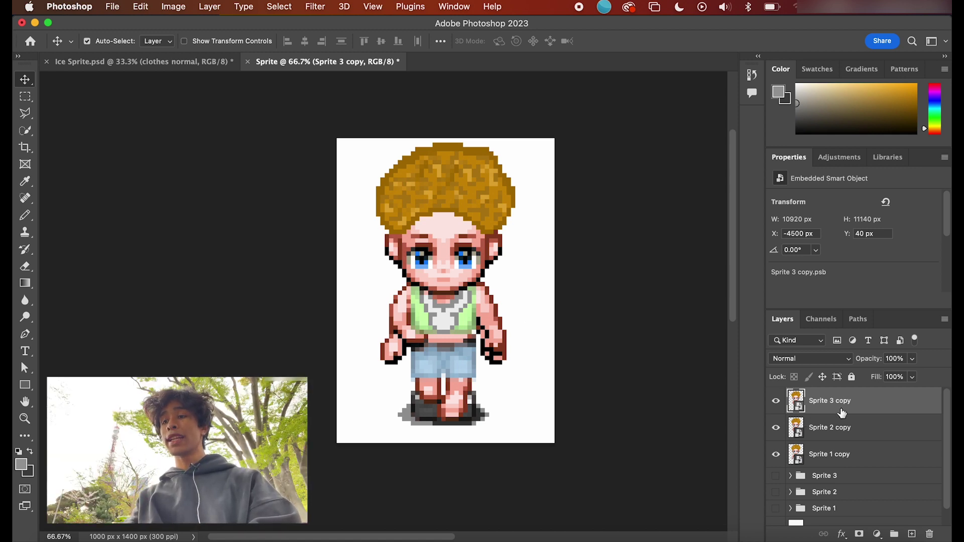
Step: Leave only the Sprite 1 copy layer visible, hiding the other sprite copies and the white Background
{"action": "left_click_drag", "start_coordinate": [776, 429], "coordinate": [776, 455]}
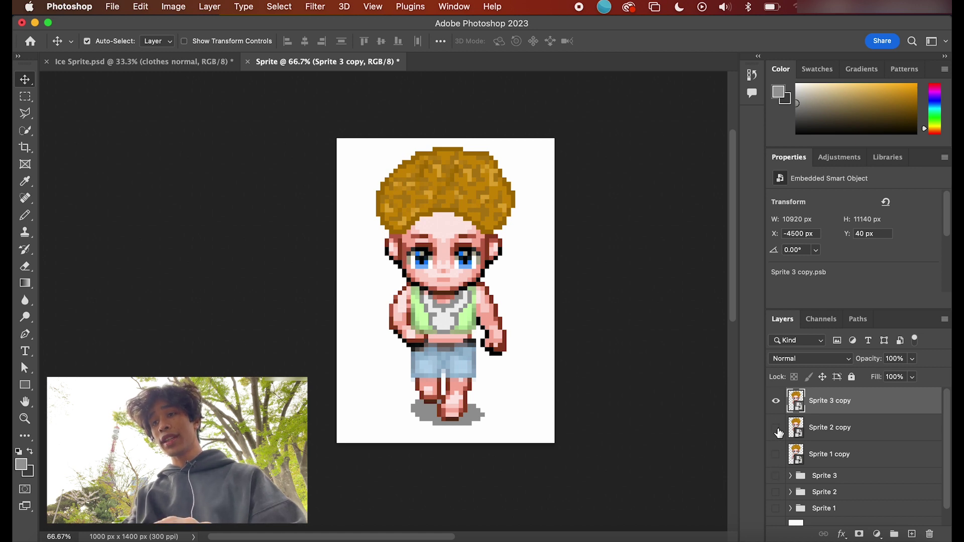
{"action": "left_click", "coordinate": [776, 454], "text": "alt"}
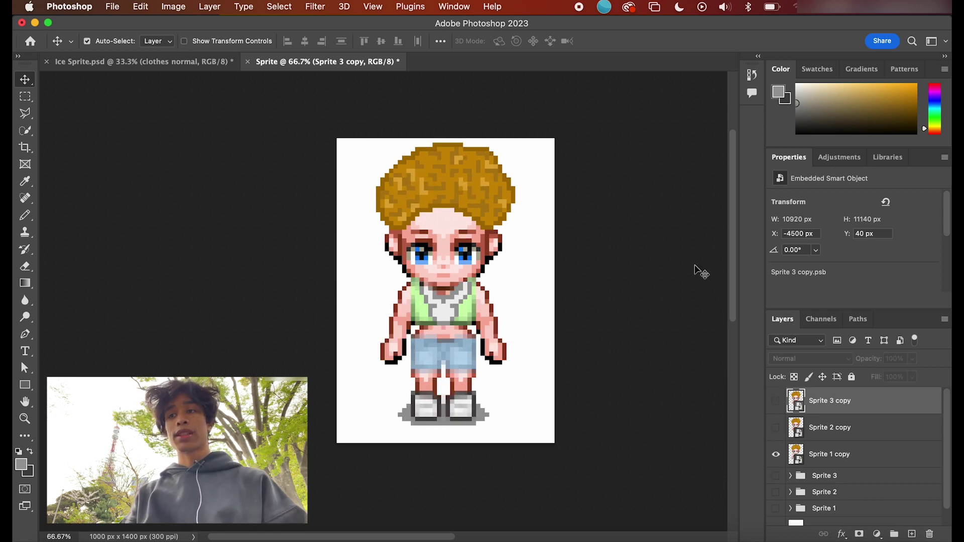
{"action": "scroll", "coordinate": [820, 468], "scroll_direction": "down", "scroll_amount": 2}
{"action": "left_click", "coordinate": [776, 513]}
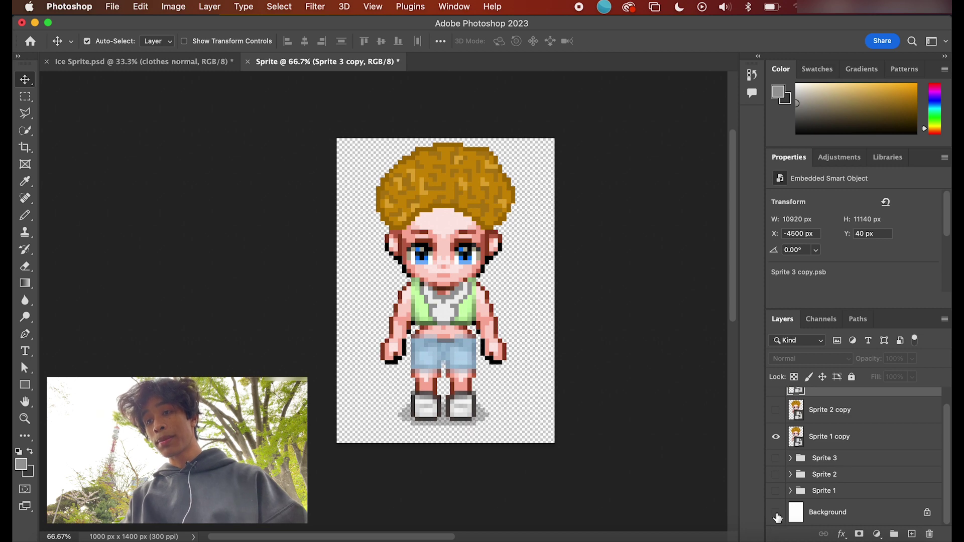
Step: Quick-export the visible Sprite 1 copy frame as a PNG into the Youtube Tutorials folder
{"action": "left_click", "coordinate": [118, 6]}
{"action": "mouse_move", "coordinate": [156, 217]}
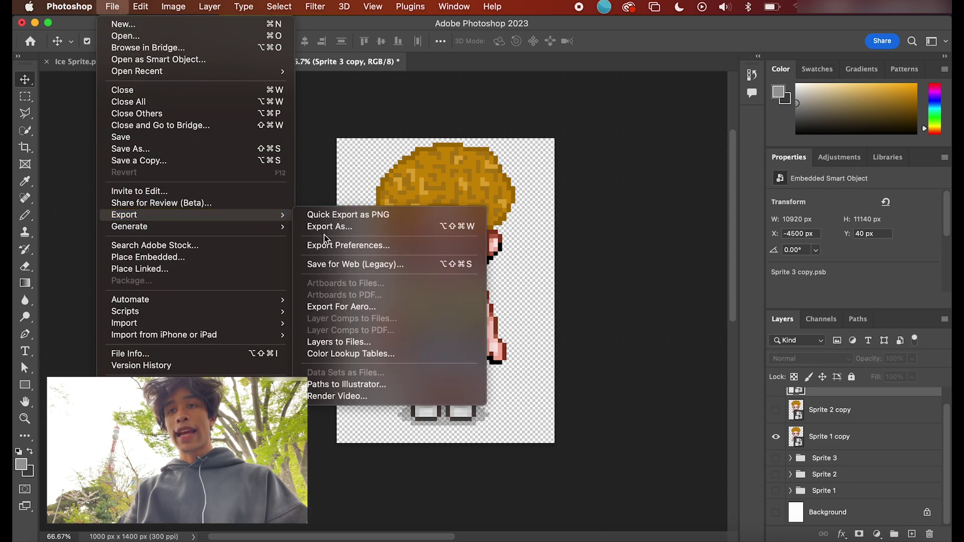
{"action": "left_click", "coordinate": [345, 215]}
{"action": "left_click", "coordinate": [477, 96]}
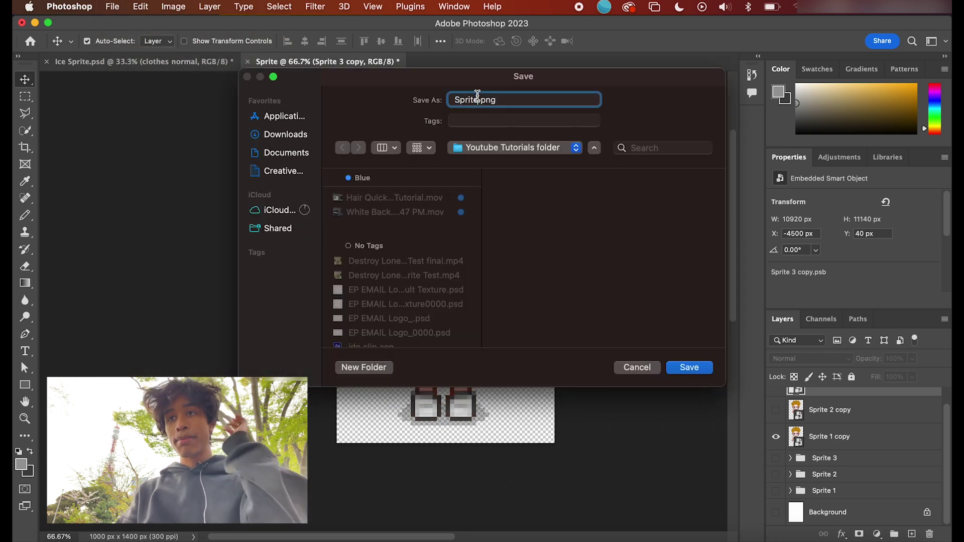
{"action": "left_click", "coordinate": [690, 368]}
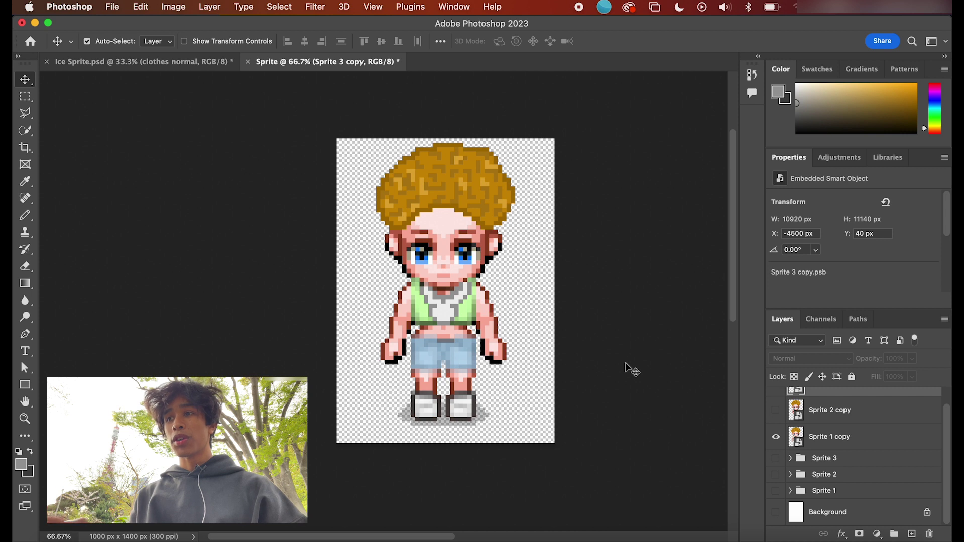
{"action": "scroll", "coordinate": [808, 436], "scroll_direction": "up", "scroll_amount": 1}
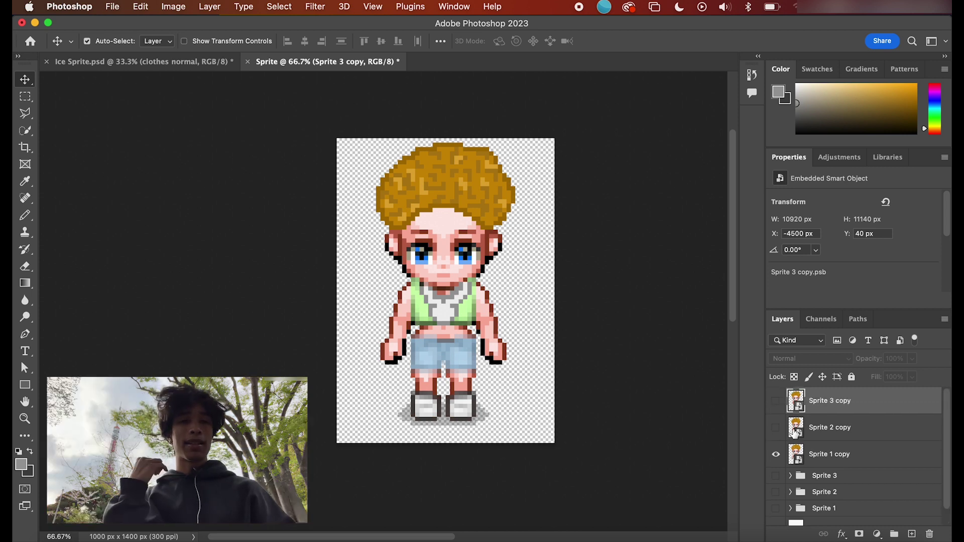
Step: Create a 1500 x 2000 px, 300 ppi document named Sprite walking, and unlock and hide its white Background layer
{"action": "left_click", "coordinate": [31, 42]}
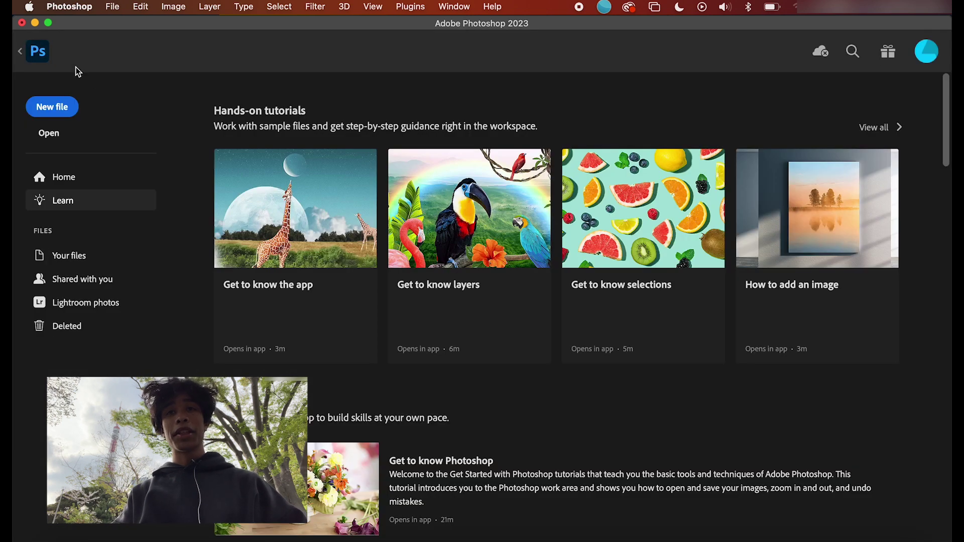
{"action": "left_click", "coordinate": [59, 108]}
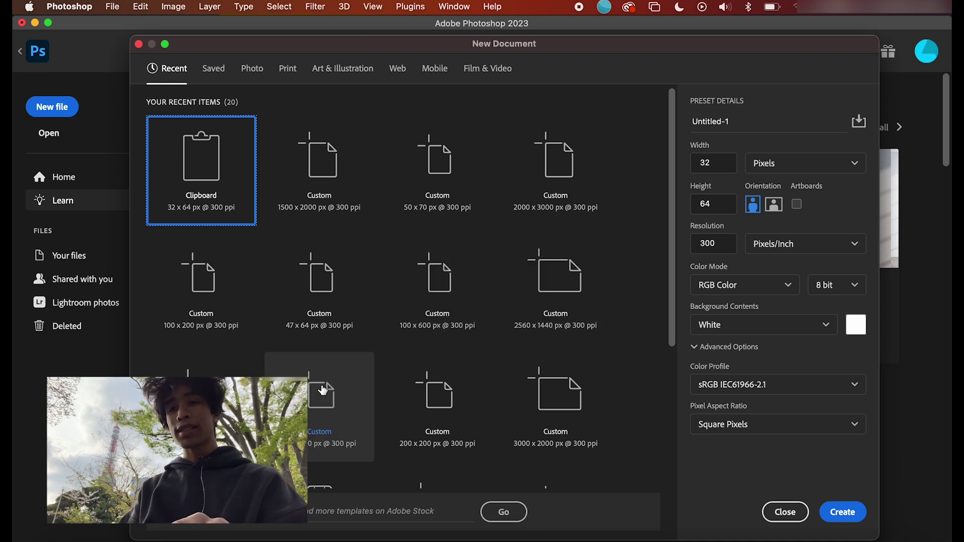
{"action": "left_click", "coordinate": [321, 165]}
{"action": "left_click", "coordinate": [731, 121]}
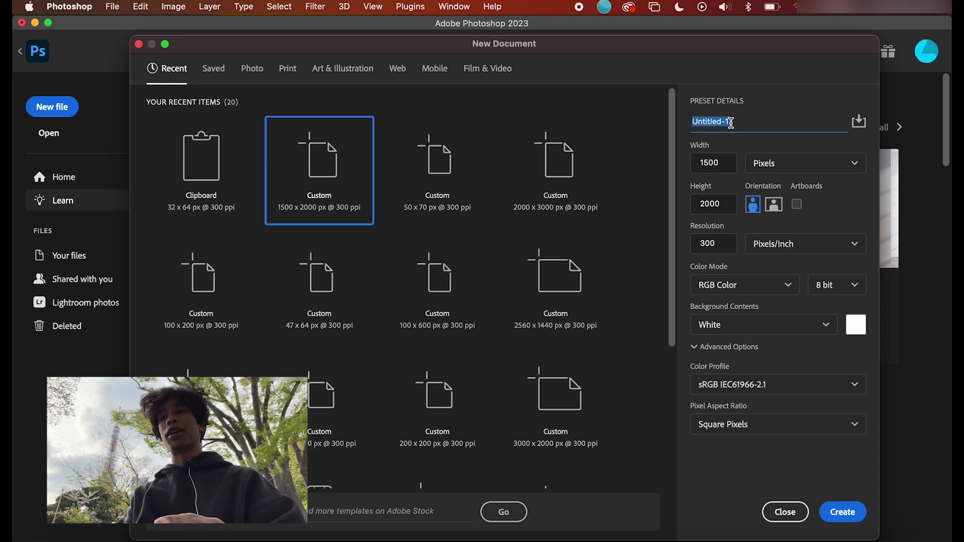
{"action": "type", "text": "Spri"}
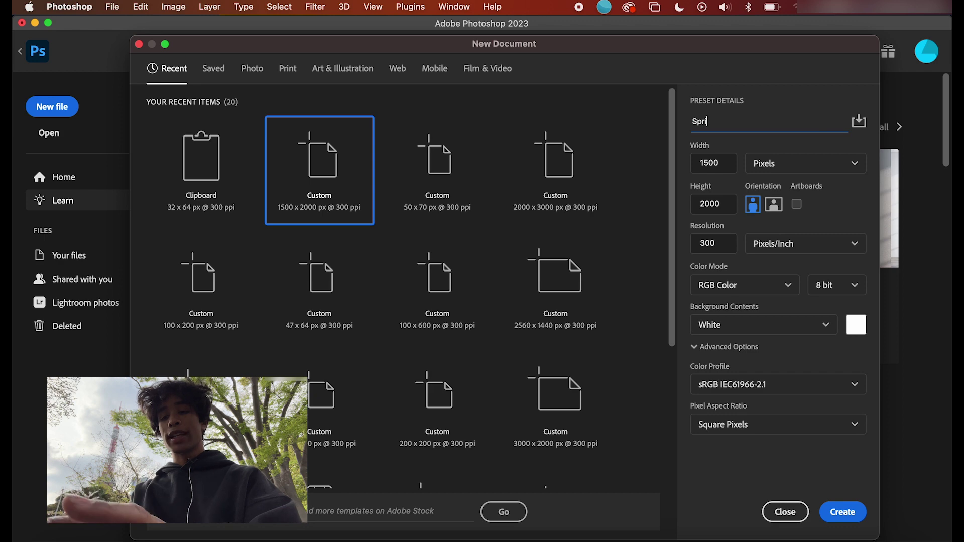
{"action": "type", "text": "te walking"}
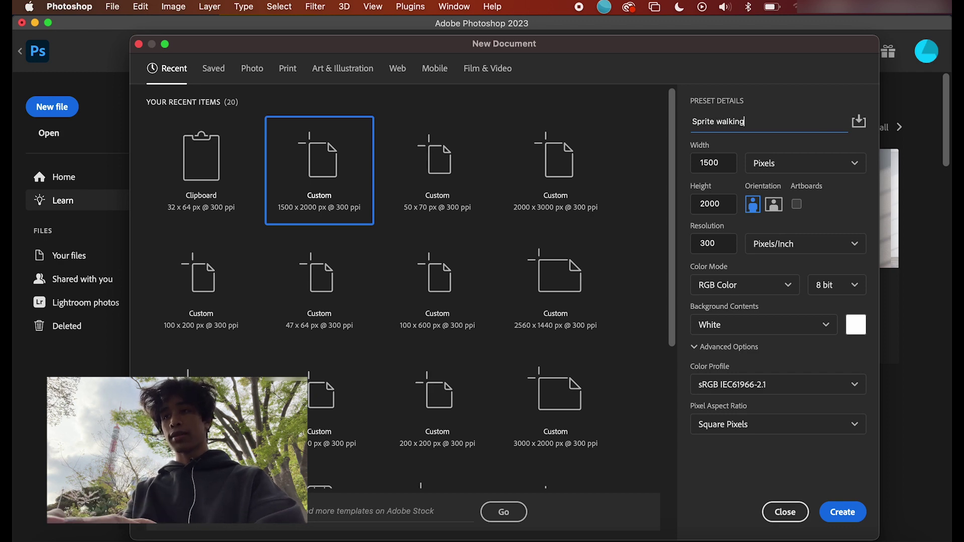
{"action": "key", "text": "Return"}
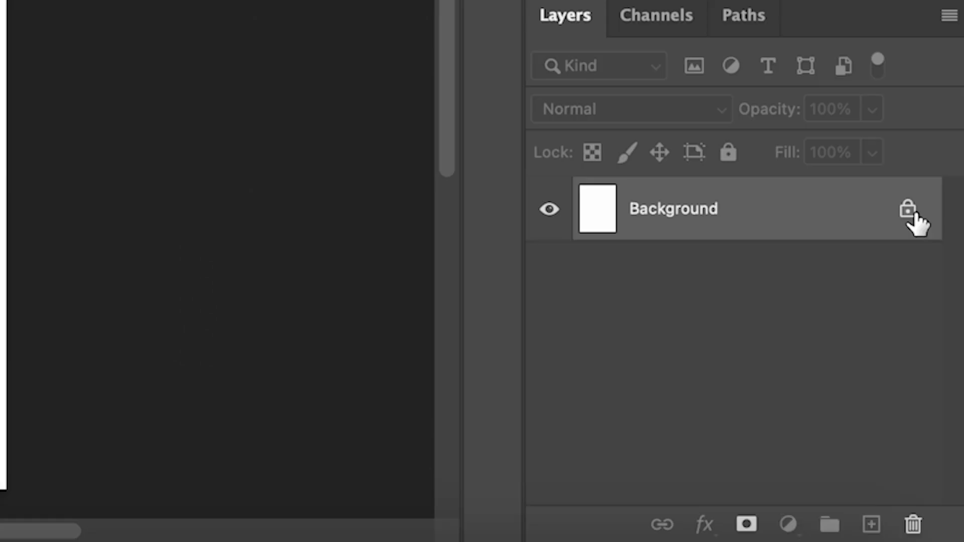
{"action": "left_click", "coordinate": [928, 401]}
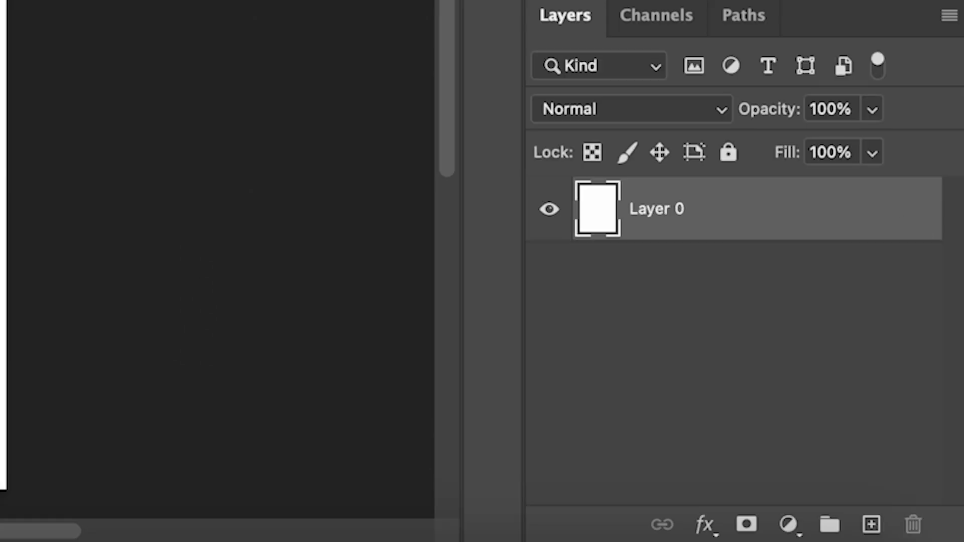
{"action": "left_click", "coordinate": [549, 209]}
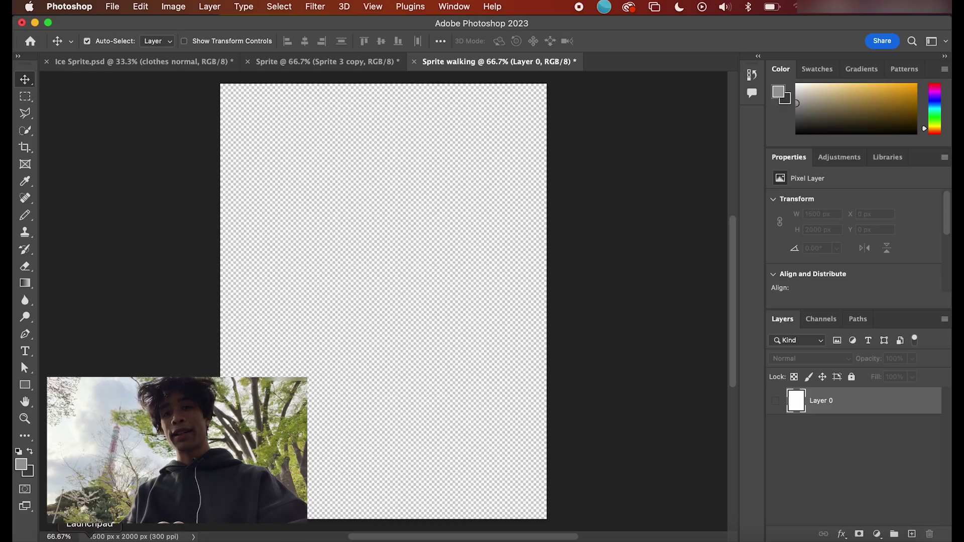
Step: Switch to Finder, select Ice Sprite 1.png, Ice Sprite 2.png and Ice Sprite 3.png, and flip through their previews to examine the walking motion
{"action": "key", "text": "super+Tab"}
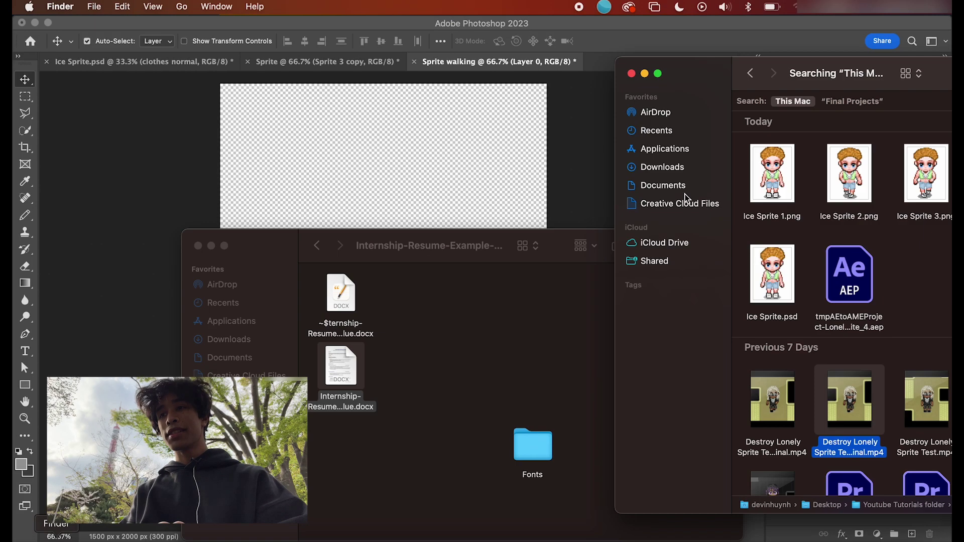
{"action": "left_click_drag", "start_coordinate": [747, 160], "coordinate": [941, 181]}
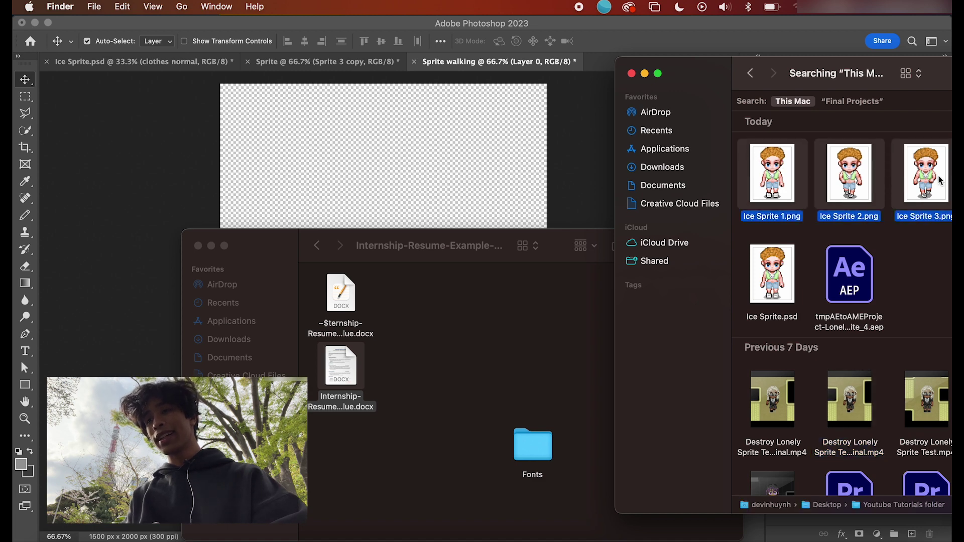
{"action": "key", "text": "space"}
{"action": "key", "text": "Right"}
{"action": "key", "text": "Right"}
{"action": "key", "text": "Right"}
{"action": "key", "text": "Right"}
{"action": "key", "text": "Right"}
{"action": "key", "text": "Right"}
{"action": "key", "text": "Right"}
{"action": "key", "text": "Right"}
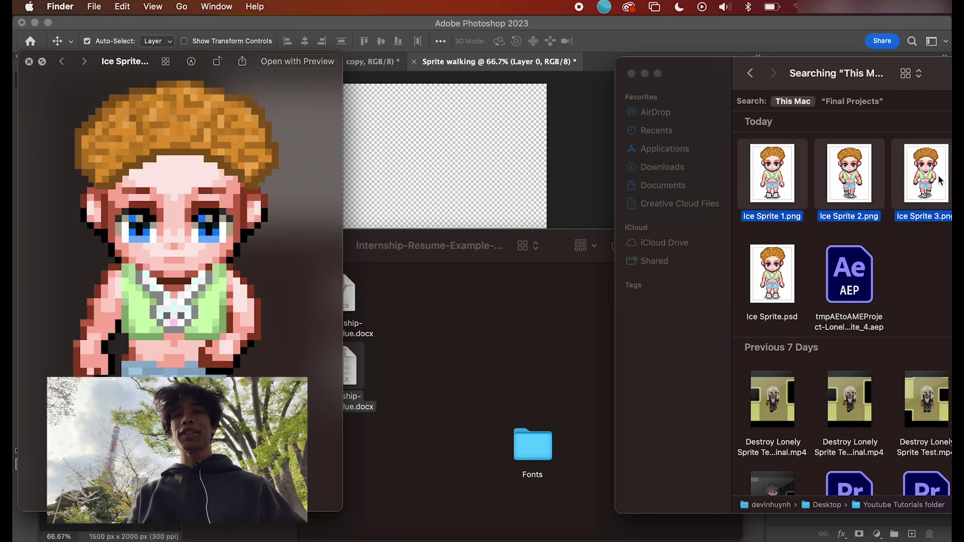
{"action": "key", "text": "Right"}
{"action": "key", "text": "Right"}
{"action": "key", "text": "Right"}
{"action": "key", "text": "Right"}
{"action": "key", "text": "Right"}
{"action": "key", "text": "Right"}
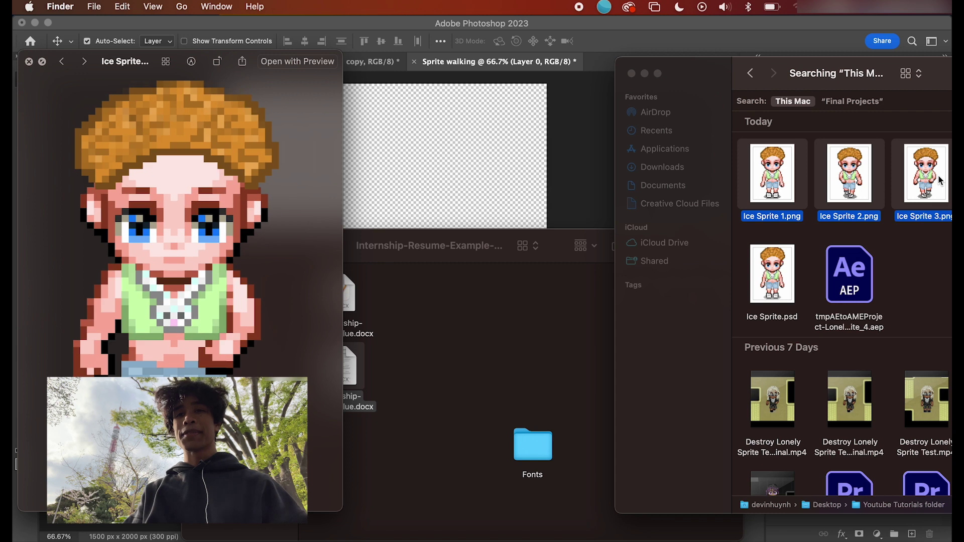
{"action": "key", "text": "Right"}
{"action": "key", "text": "Right"}
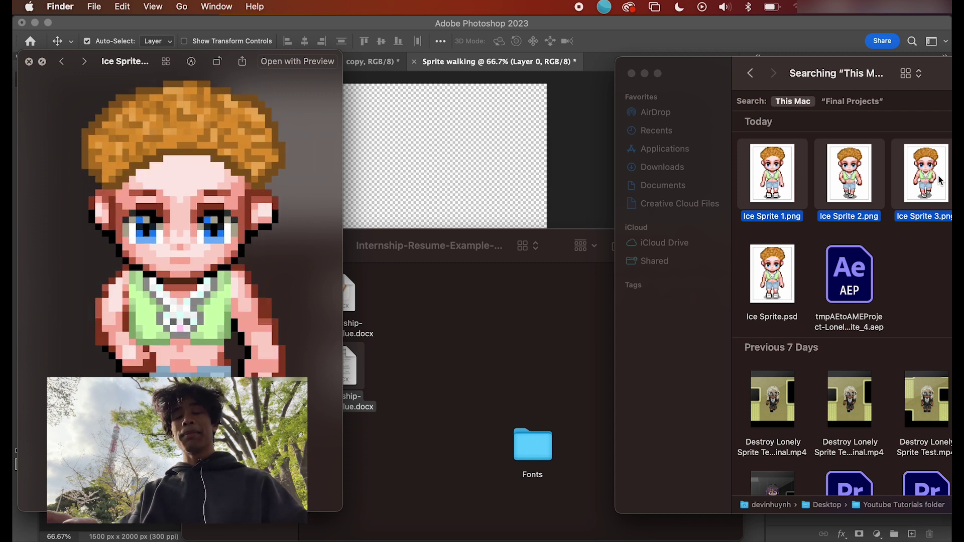
{"action": "key", "text": "space"}
Step: Place the three selected Ice Sprite PNGs centred in the Sprite walking document as separate layers
{"action": "left_click_drag", "start_coordinate": [855, 194], "coordinate": [426, 169]}
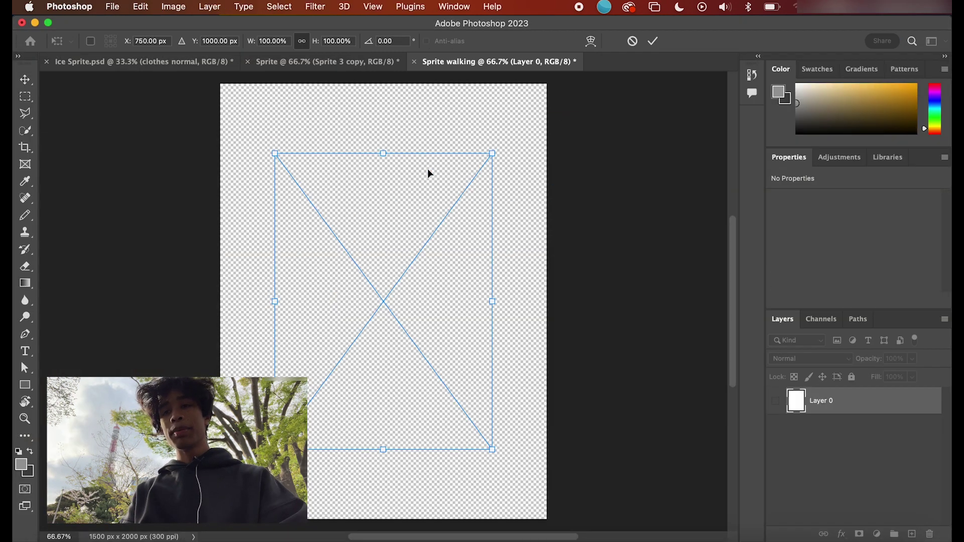
{"action": "key", "text": "Return"}
{"action": "key", "text": "Return"}
{"action": "key", "text": "Return"}
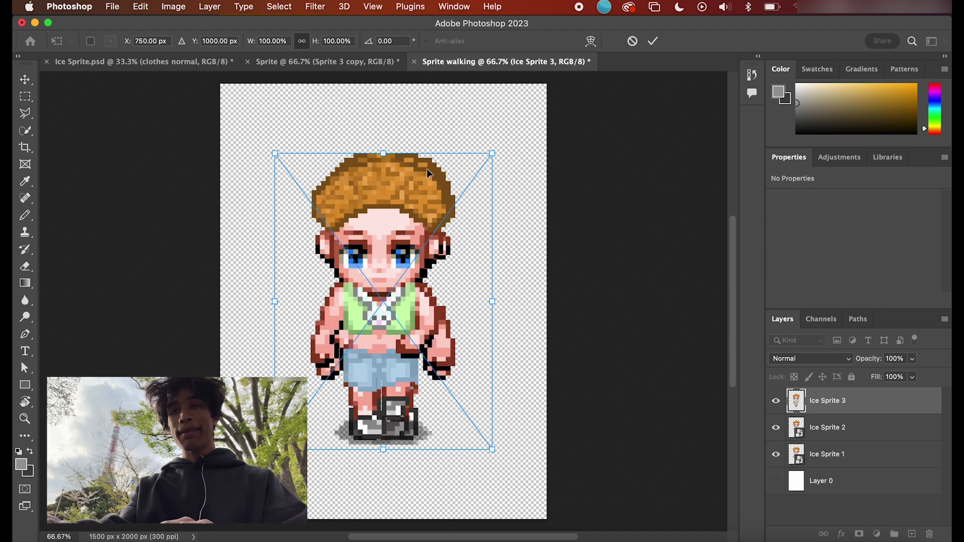
Step: Select all three Ice Sprite layers and scale them up together so the character nearly fills the canvas height
{"action": "left_click_drag", "start_coordinate": [602, 226], "coordinate": [294, 431]}
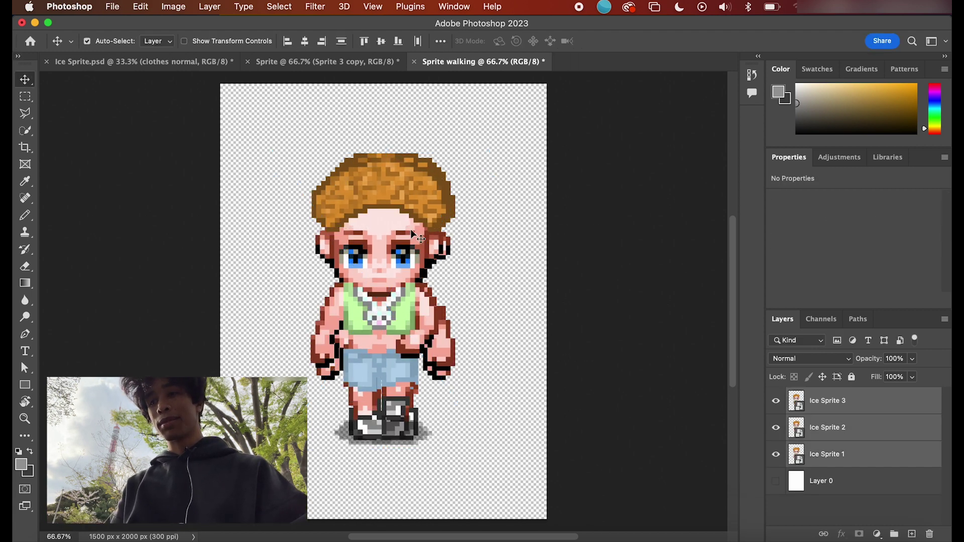
{"action": "key", "text": "super+t"}
{"action": "key", "text": "super+minus"}
{"action": "key", "text": "super+minus"}
{"action": "key", "text": "Escape"}
{"action": "key", "text": "super+plus"}
{"action": "left_click_drag", "start_coordinate": [450, 245], "coordinate": [440, 243]}
{"action": "key", "text": "super+z"}
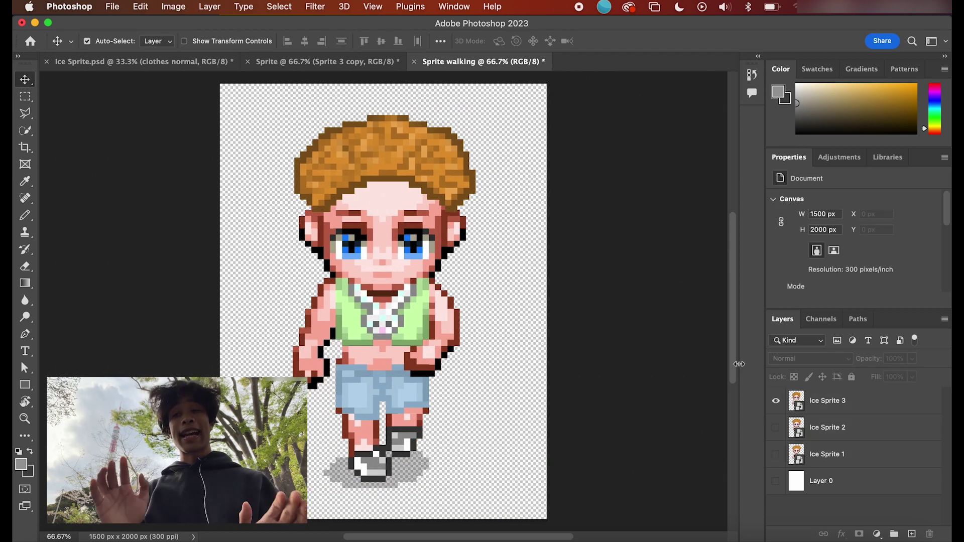
Step: Create a video timeline with all three Ice Sprite layers visible, and delete Layer 0 from it
{"action": "left_click", "coordinate": [776, 401]}
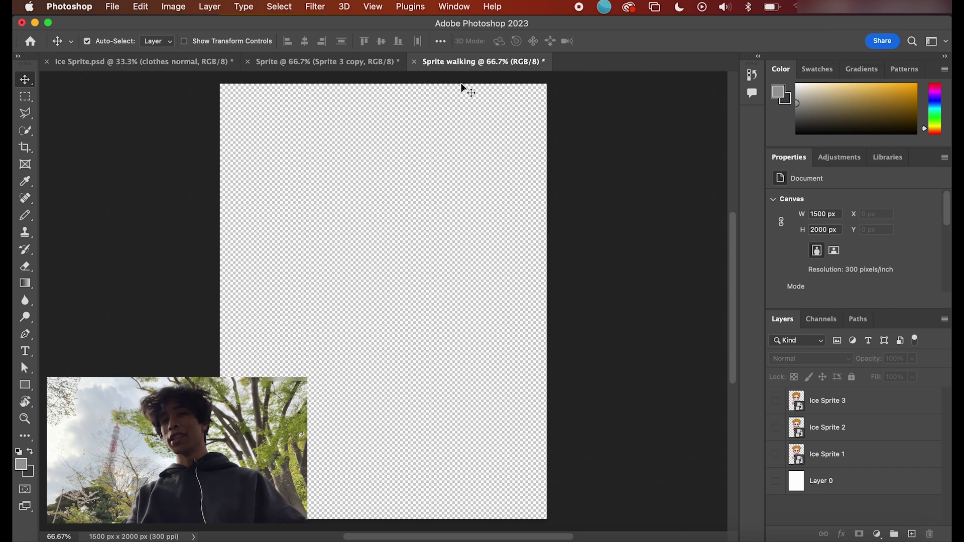
{"action": "left_click_drag", "start_coordinate": [776, 400], "coordinate": [776, 454]}
{"action": "left_click", "coordinate": [453, 5]}
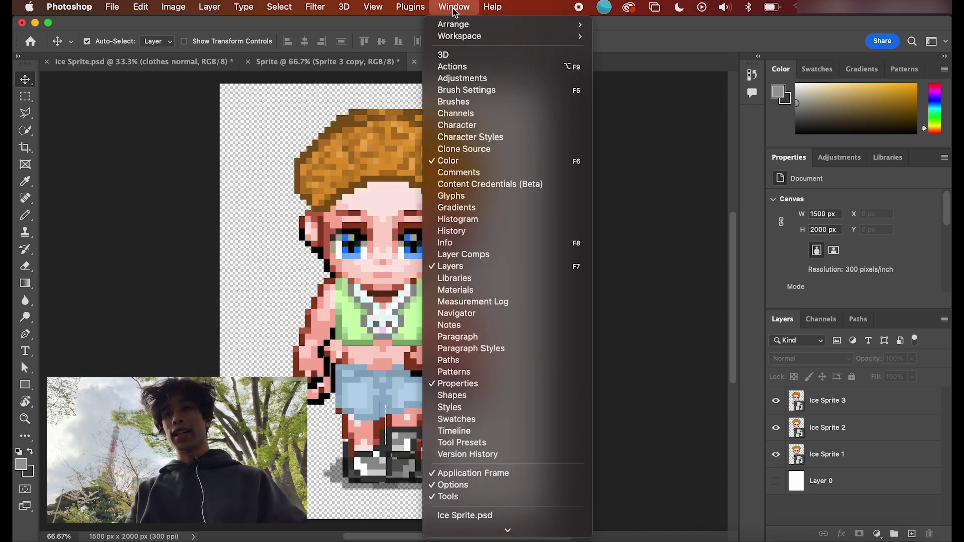
{"action": "scroll", "coordinate": [481, 449], "scroll_direction": "down", "scroll_amount": 1}
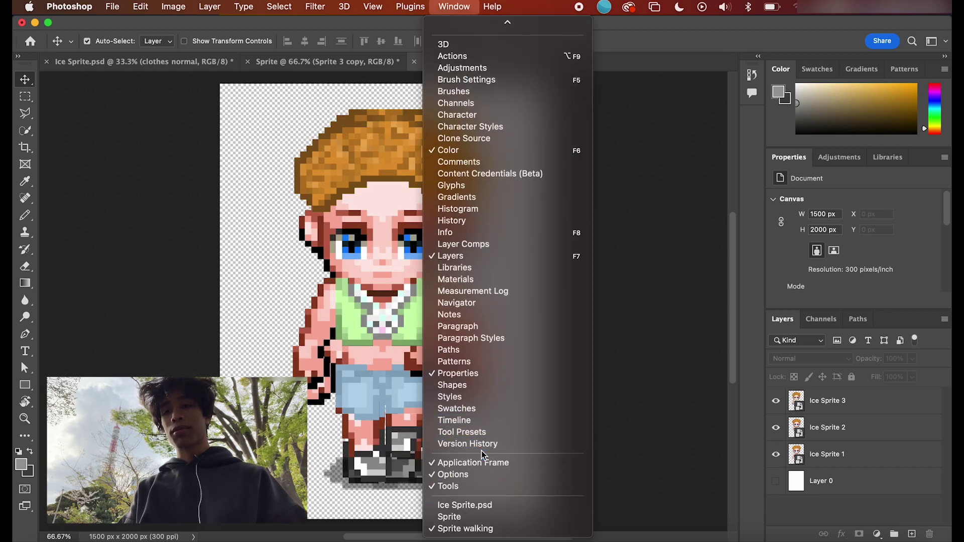
{"action": "left_click", "coordinate": [475, 423]}
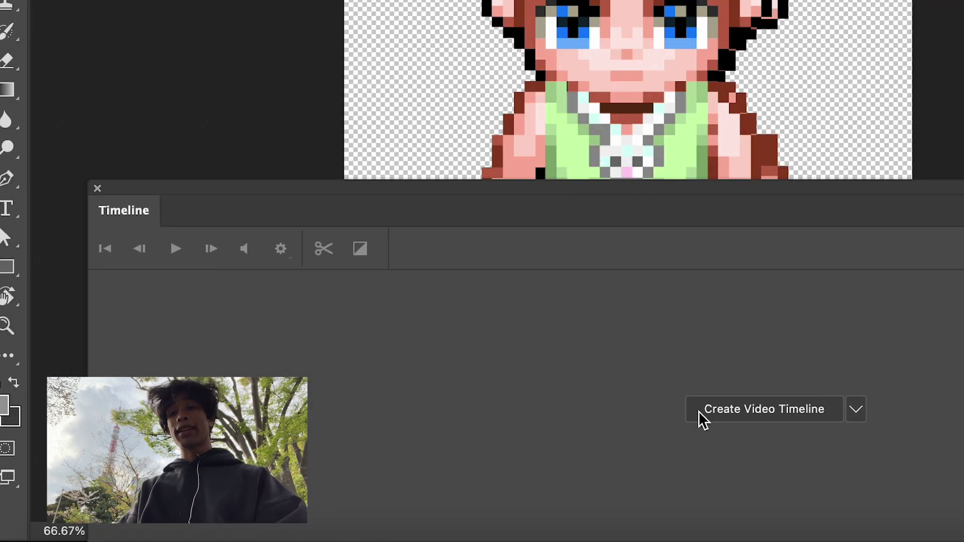
{"action": "left_click", "coordinate": [710, 404]}
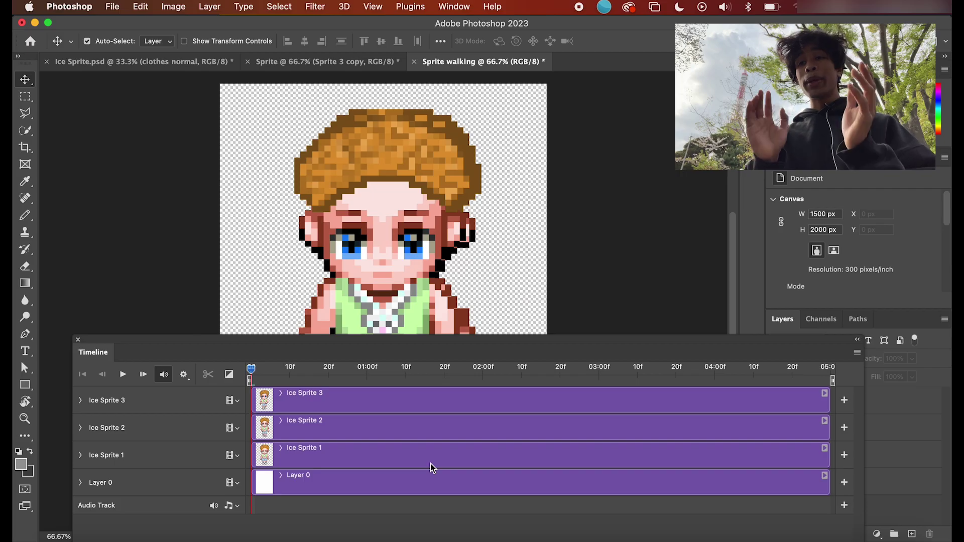
{"action": "left_click", "coordinate": [433, 485]}
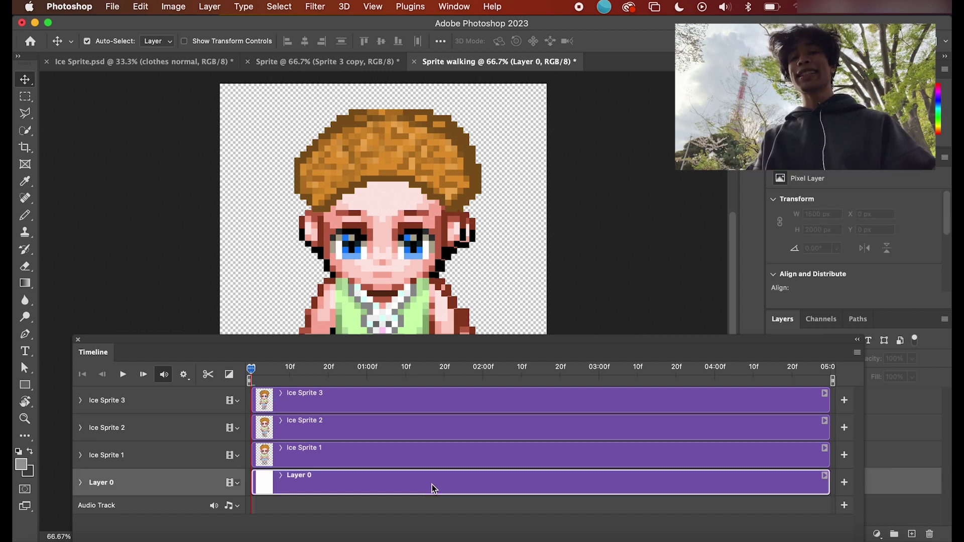
{"action": "key", "text": "BackSpace"}
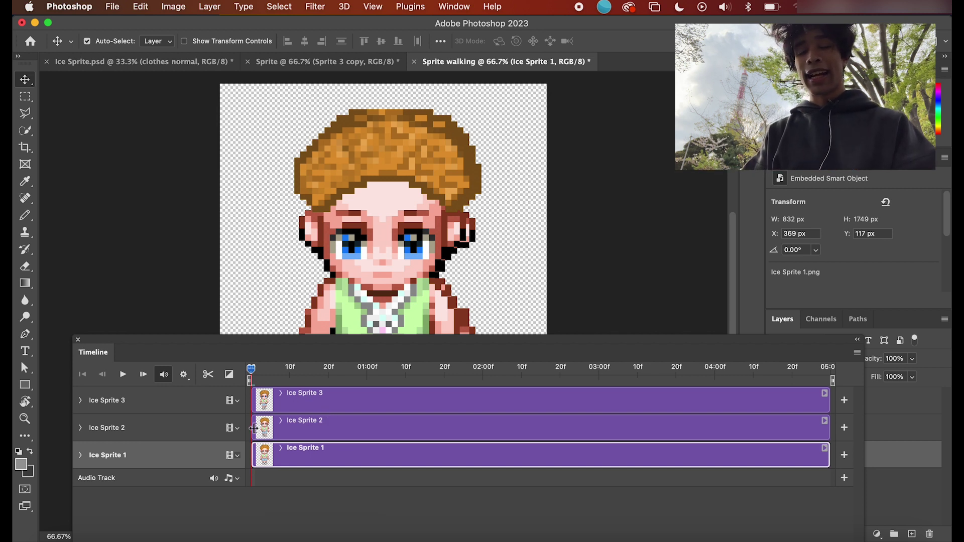
Step: Trim the timeline clips to consecutive ten-frame lengths: Ice Sprite 1 from 00, Ice Sprite 2 from 10f and Ice Sprite 3 from 20f
{"action": "left_click_drag", "start_coordinate": [254, 429], "coordinate": [296, 435]}
{"action": "left_click_drag", "start_coordinate": [254, 401], "coordinate": [328, 405]}
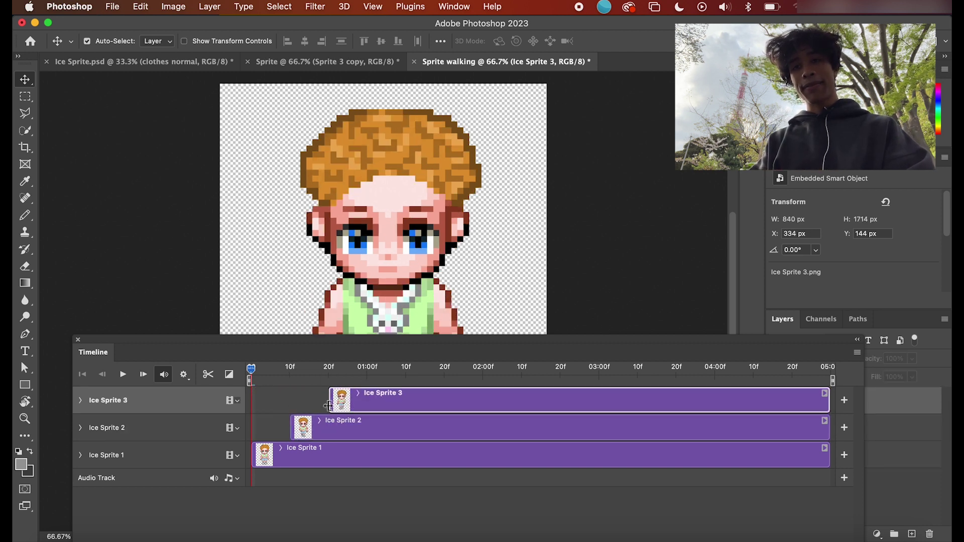
{"action": "left_click_drag", "start_coordinate": [833, 408], "coordinate": [366, 407]}
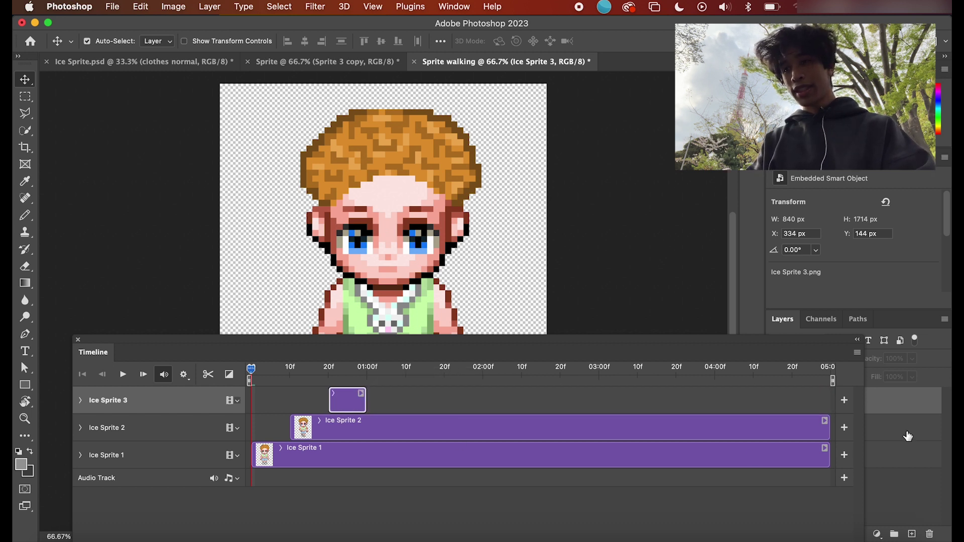
{"action": "left_click_drag", "start_coordinate": [826, 431], "coordinate": [327, 428]}
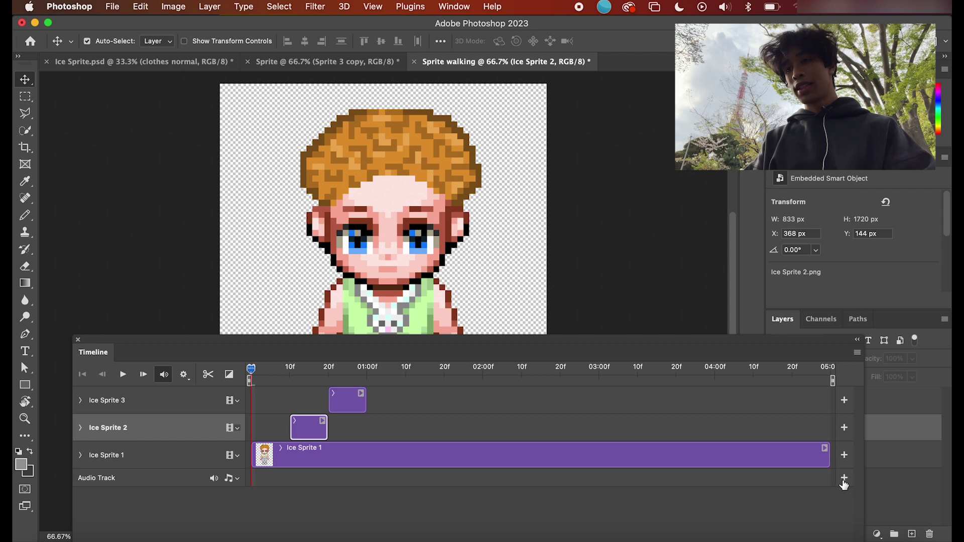
{"action": "left_click_drag", "start_coordinate": [829, 460], "coordinate": [290, 461]}
Step: Play the three-clip animation with the whole character in view to check the walking motion
{"action": "key", "text": "space"}
{"action": "left_click_drag", "start_coordinate": [397, 344], "coordinate": [391, 456]}
{"action": "key", "text": "super+minus"}
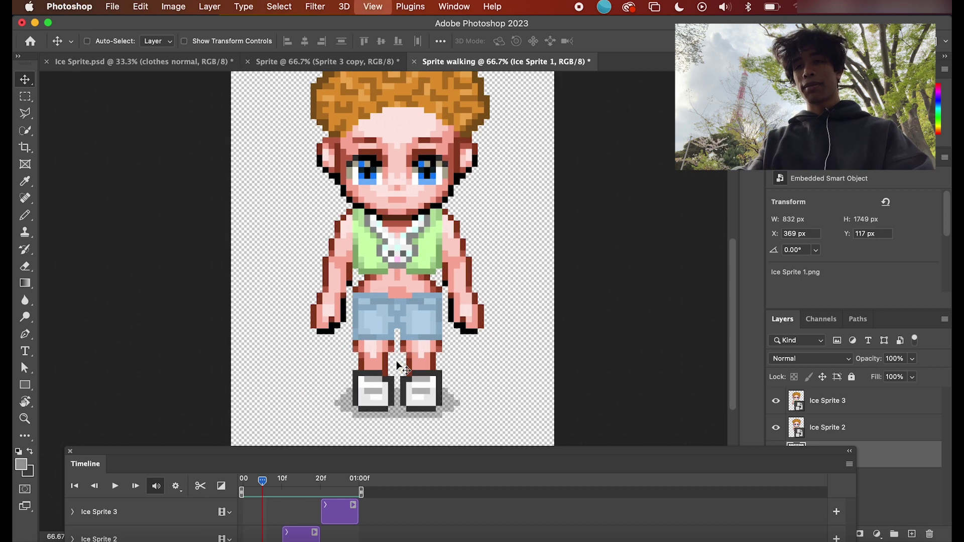
{"action": "left_click_drag", "start_coordinate": [392, 446], "coordinate": [388, 412]}
{"action": "key", "text": "space"}
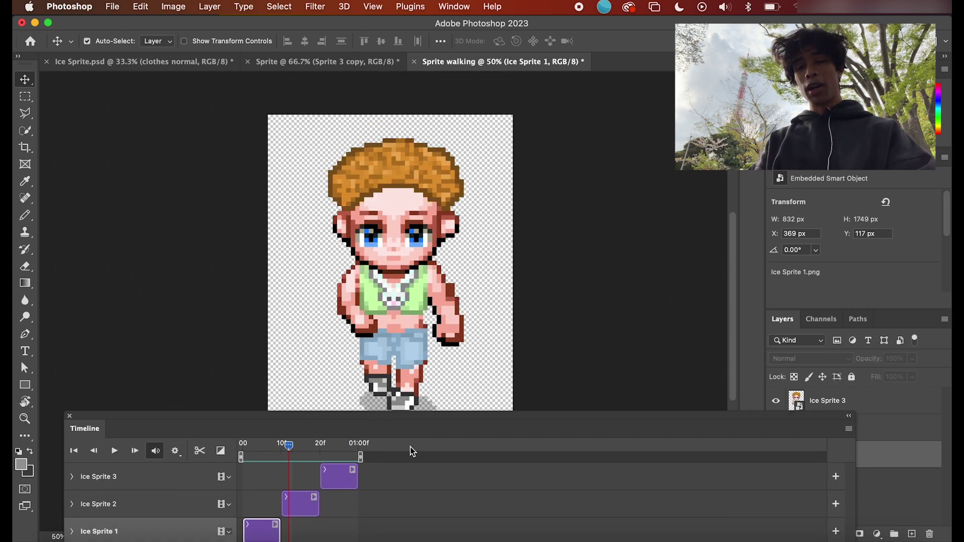
{"action": "key", "text": "space"}
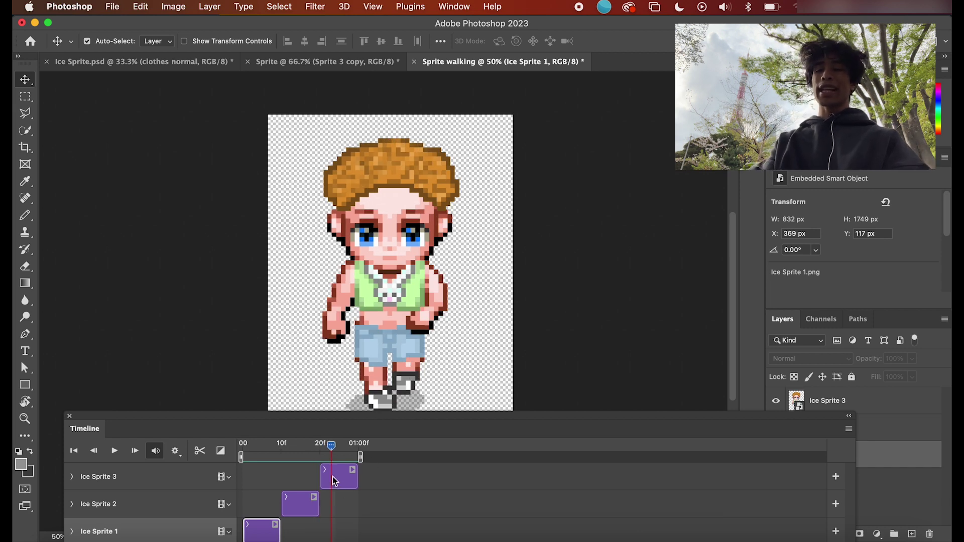
Step: Duplicate the Ice Sprite 1 clip, place the copy from 20f to 01:00f, and shift the Ice Sprite 3 clip to start at 01:00f
{"action": "left_click", "coordinate": [256, 449]}
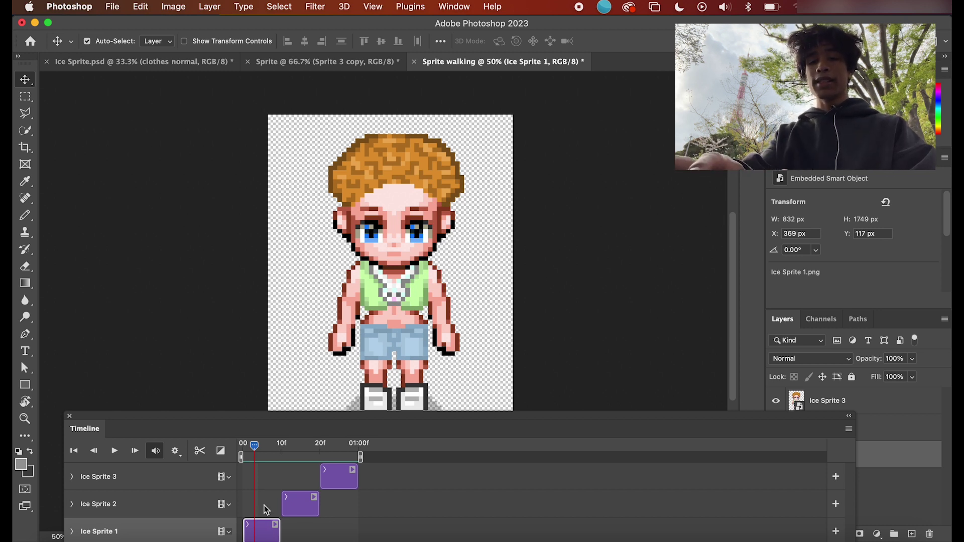
{"action": "key", "text": "super+j"}
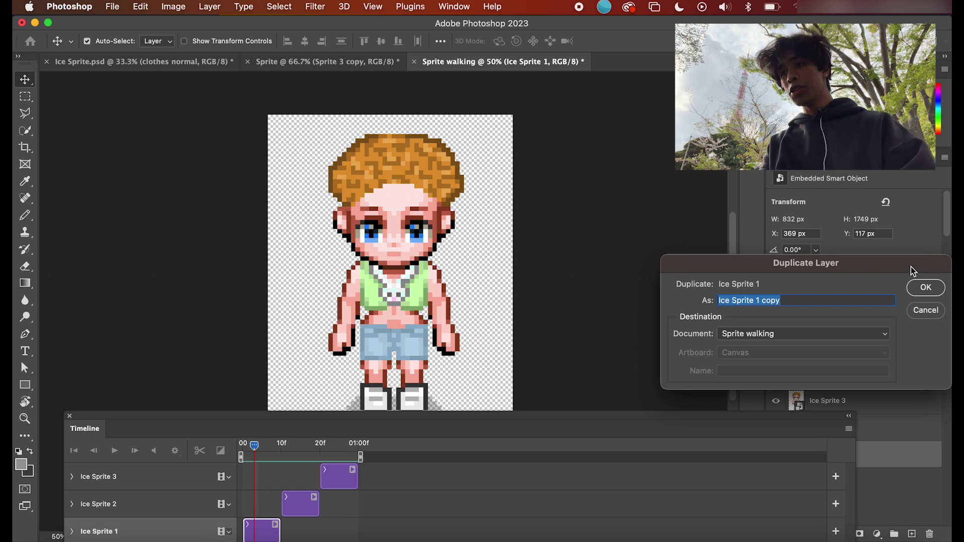
{"action": "left_click", "coordinate": [926, 287]}
{"action": "left_click_drag", "start_coordinate": [332, 423], "coordinate": [327, 372]}
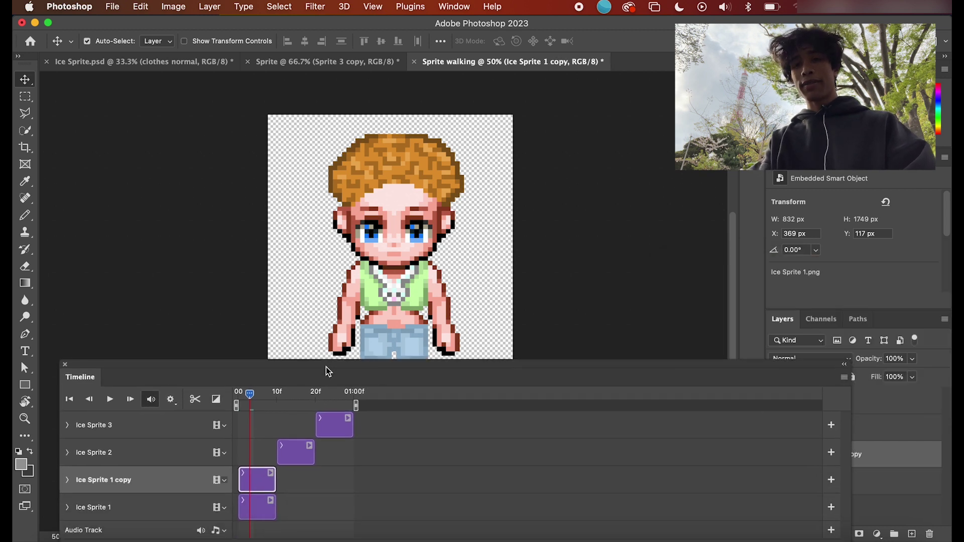
{"action": "left_click_drag", "start_coordinate": [262, 488], "coordinate": [346, 480]}
{"action": "left_click_drag", "start_coordinate": [335, 427], "coordinate": [372, 425]}
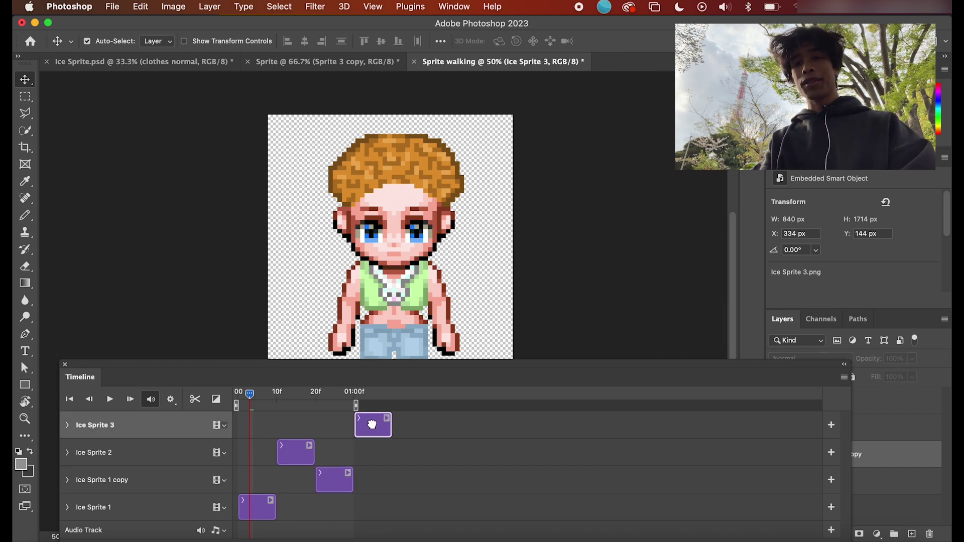
Step: Play the extended sequence to check the walk cycle with the standing frame repeated between the two steps
{"action": "left_click_drag", "start_coordinate": [374, 374], "coordinate": [345, 429]}
{"action": "key", "text": "space"}
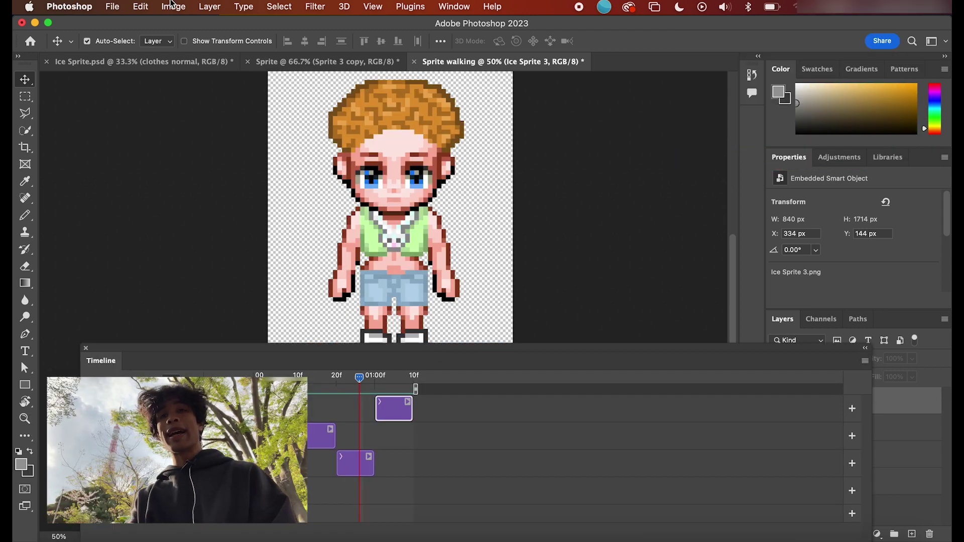
Step: Save the animation document as Ice Sprite walking test.psd in Photoshop format with Maximize Compatibility on
{"action": "left_click", "coordinate": [116, 6]}
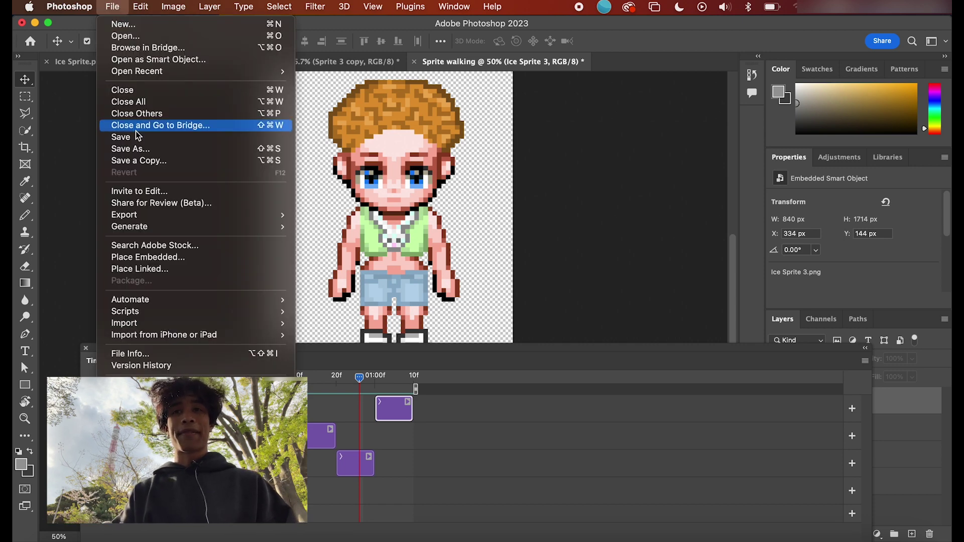
{"action": "left_click", "coordinate": [136, 150]}
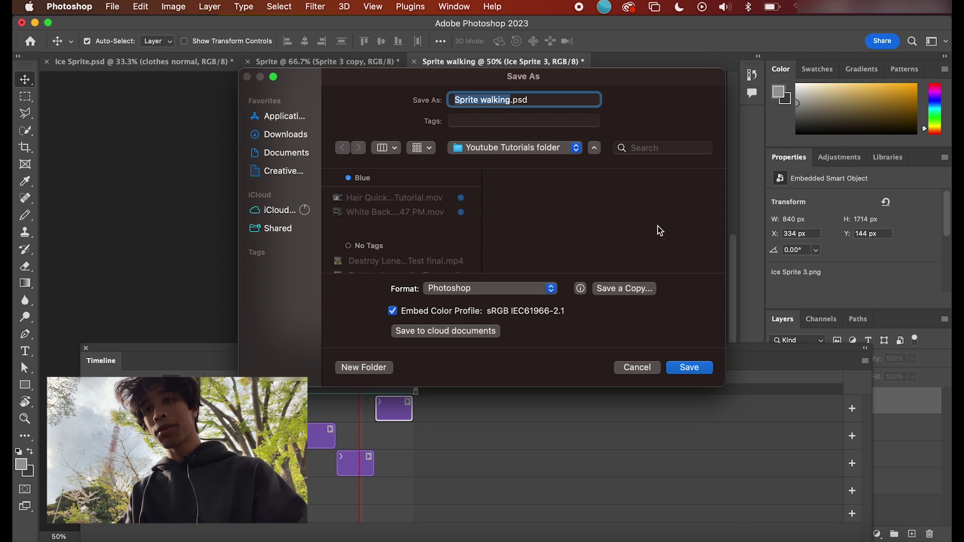
{"action": "left_click", "coordinate": [456, 100]}
{"action": "type", "text": "Ice"}
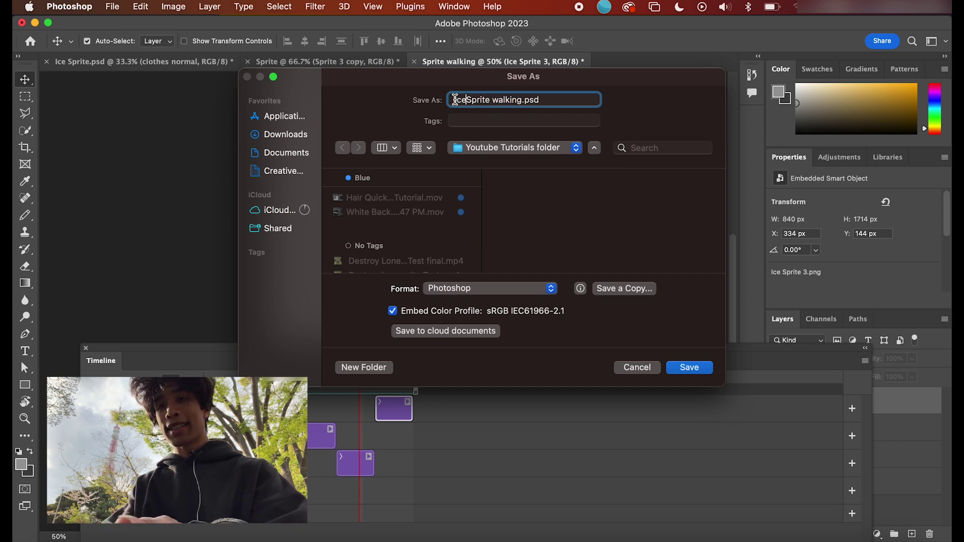
{"action": "left_click", "coordinate": [524, 99]}
{"action": "type", "text": "test"}
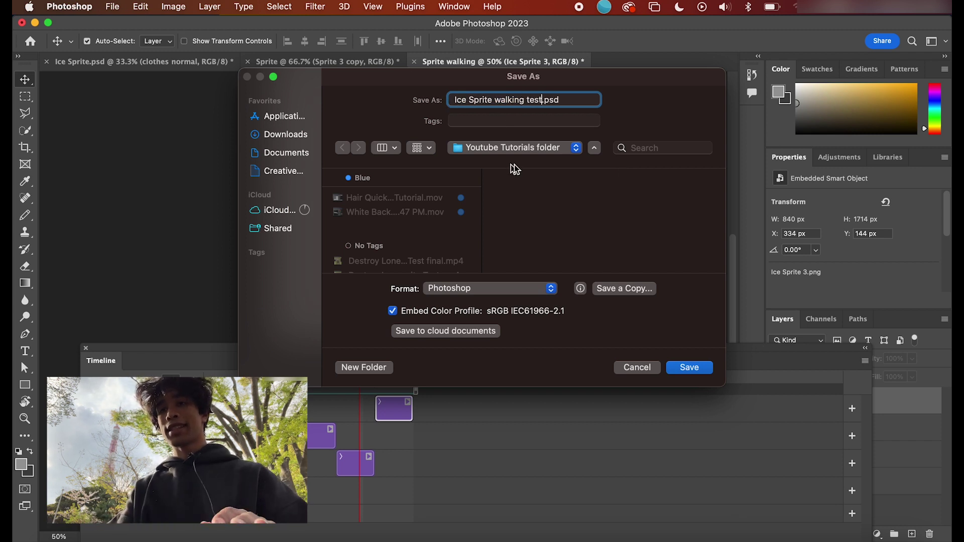
{"action": "left_click", "coordinate": [677, 366]}
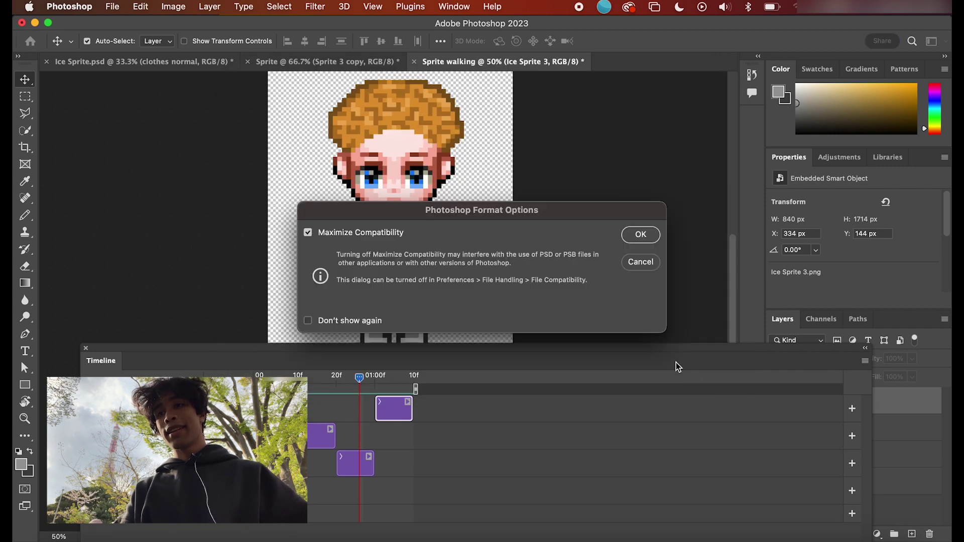
{"action": "left_click", "coordinate": [652, 234]}
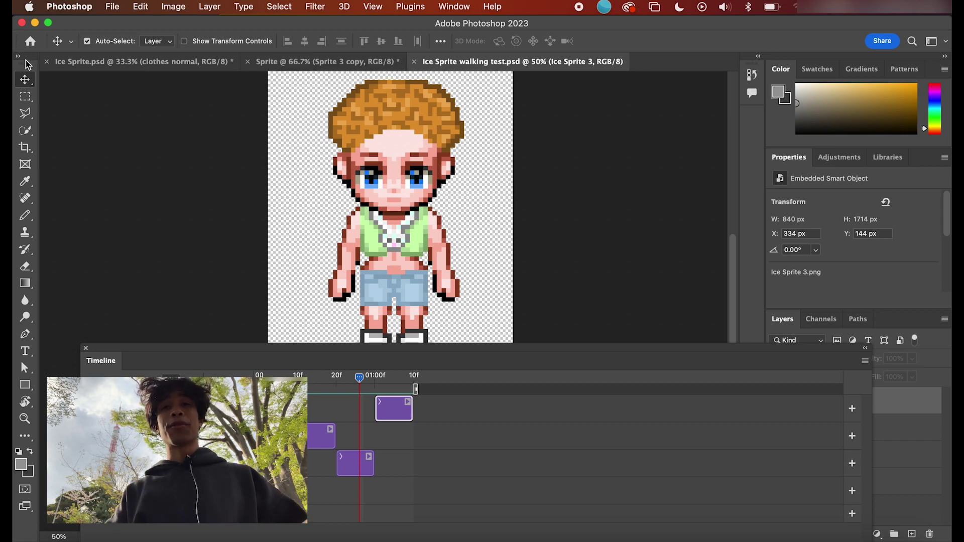
Step: Close the timeline and create a new 100 x 200 px document at 300 ppi named Ice Sprite background 2
{"action": "left_click", "coordinate": [30, 41]}
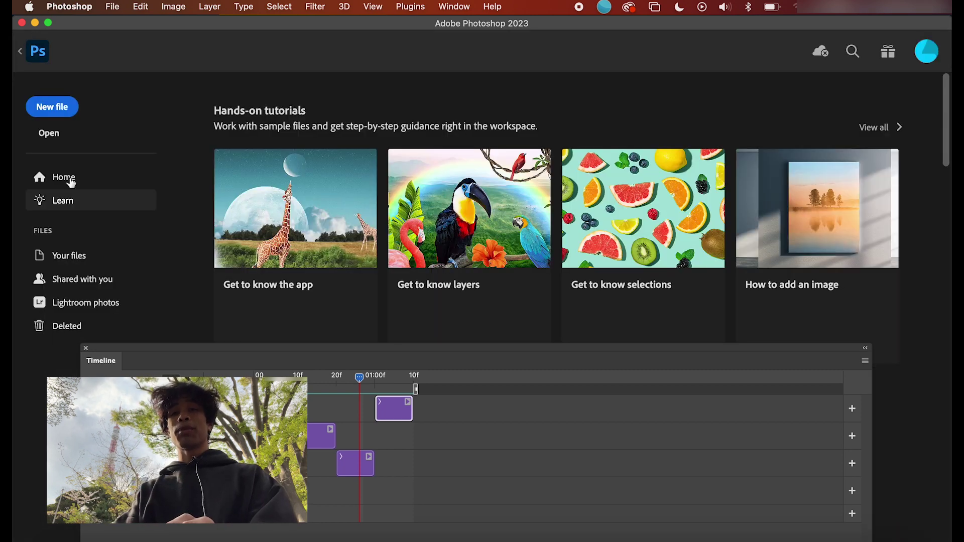
{"action": "left_click", "coordinate": [86, 347]}
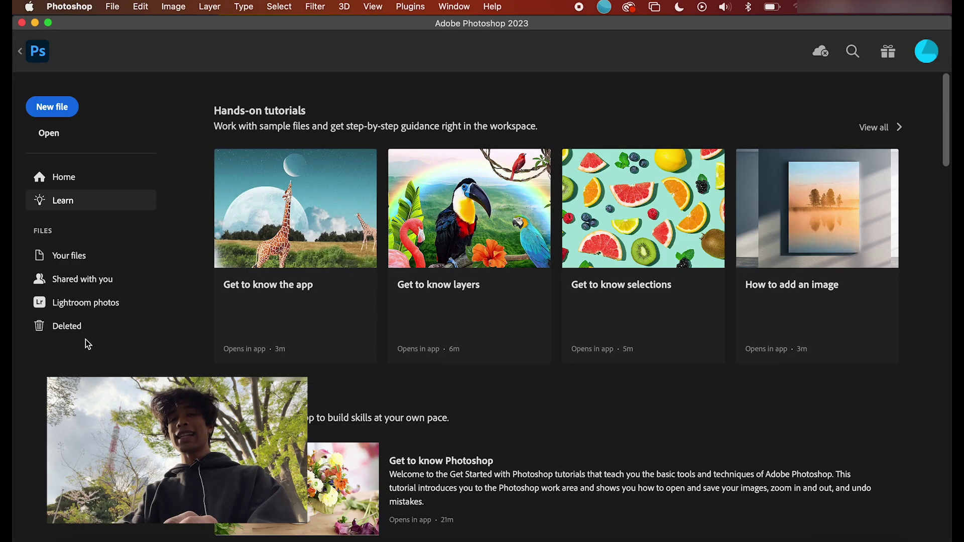
{"action": "left_click", "coordinate": [57, 110]}
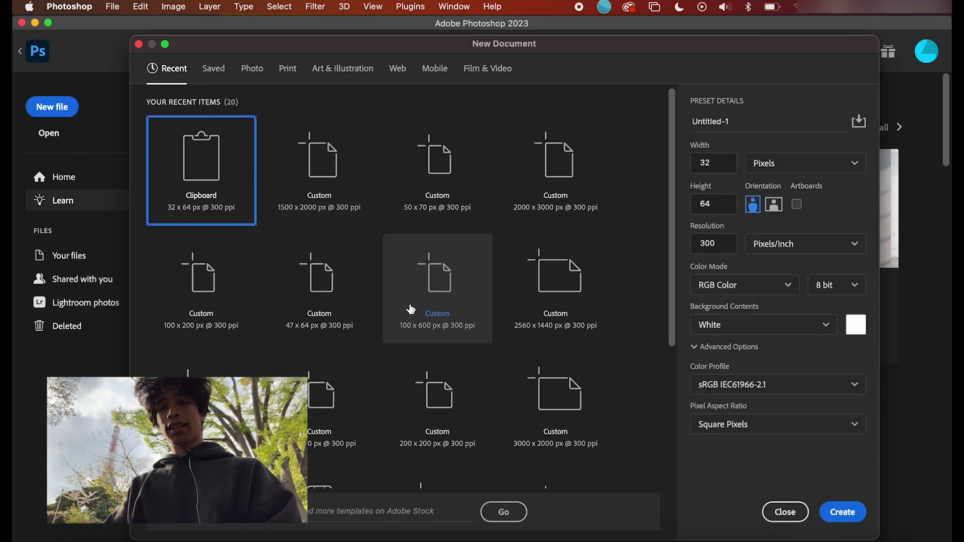
{"action": "left_click", "coordinate": [221, 290]}
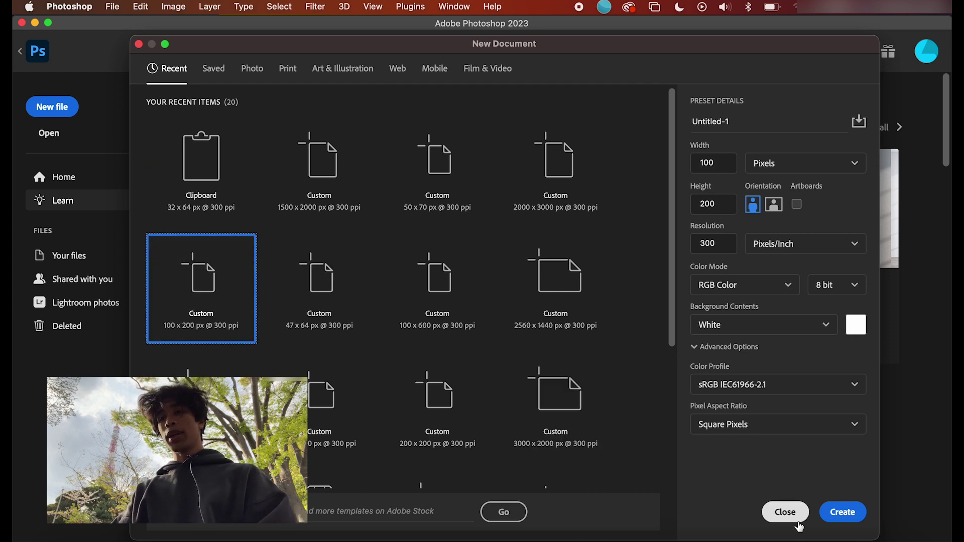
{"action": "left_click", "coordinate": [722, 120]}
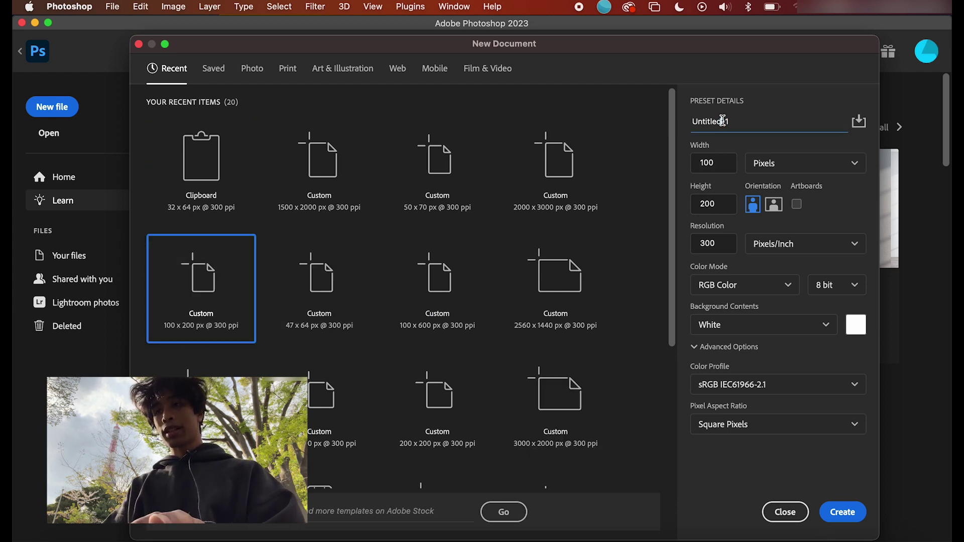
{"action": "key", "text": "super+a"}
{"action": "key", "text": "BackSpace"}
{"action": "type", "text": "Ice Spri"}
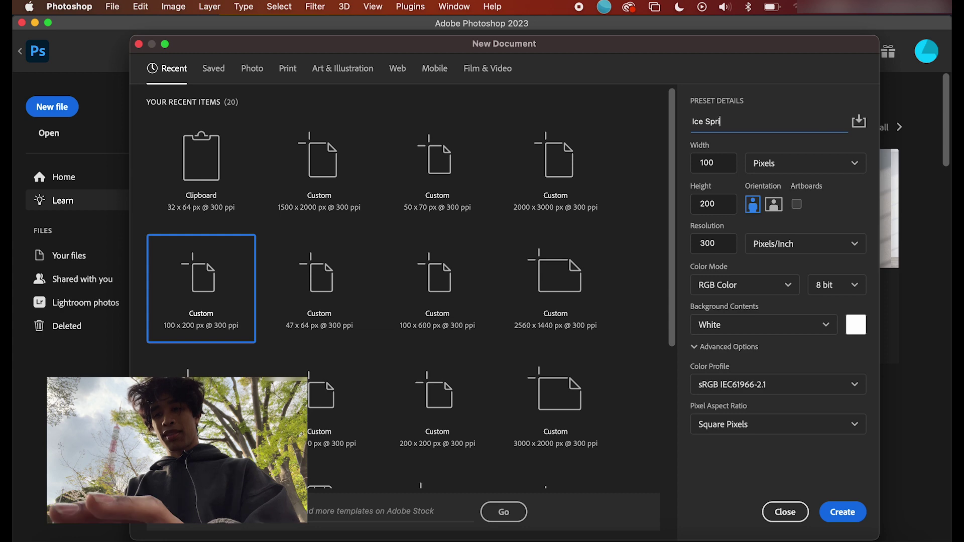
{"action": "type", "text": "te background 2"}
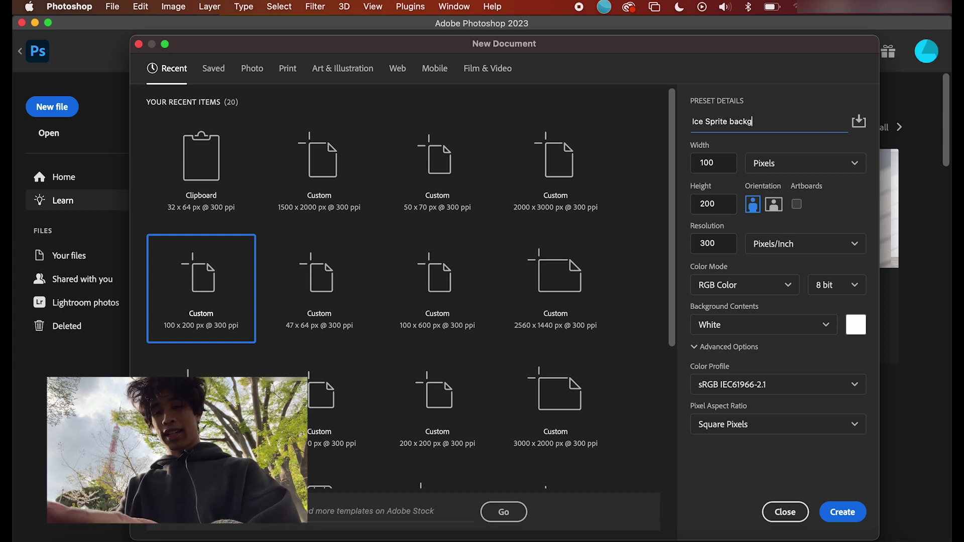
{"action": "key", "text": "Return"}
Step: Cover the whole canvas with a muted green filled rectangle of about 115 x 214 px
{"action": "key", "text": "super+equal"}
{"action": "key", "text": "super+equal"}
{"action": "key", "text": "super+equal"}
{"action": "key", "text": "super+equal"}
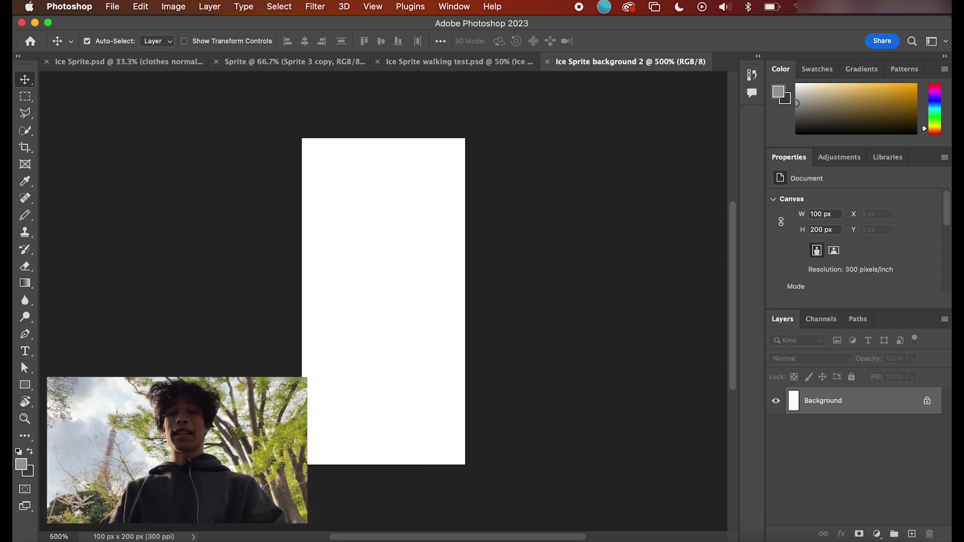
{"action": "key", "text": "u"}
{"action": "left_click", "coordinate": [158, 41]}
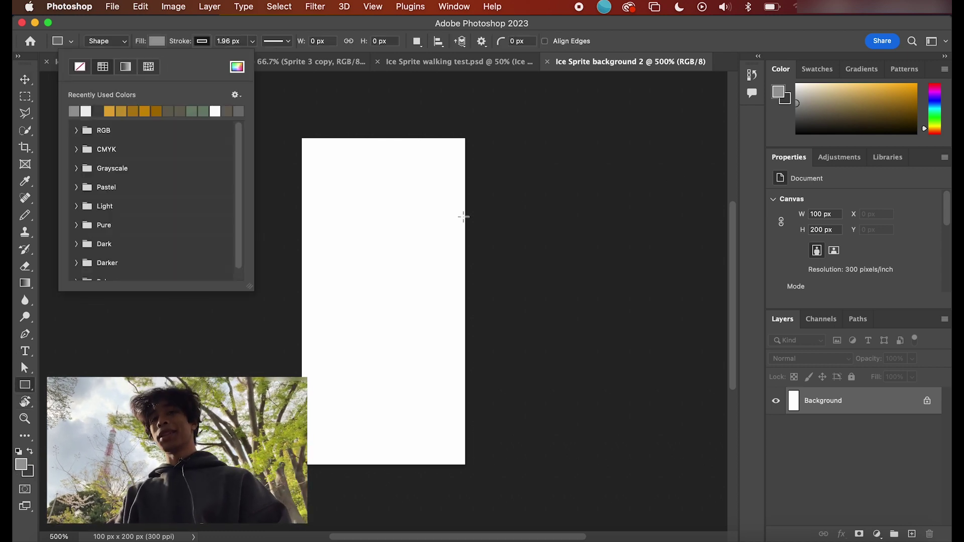
{"action": "left_click", "coordinate": [203, 110]}
{"action": "left_click_drag", "start_coordinate": [294, 129], "coordinate": [481, 475]}
{"action": "key", "text": "v"}
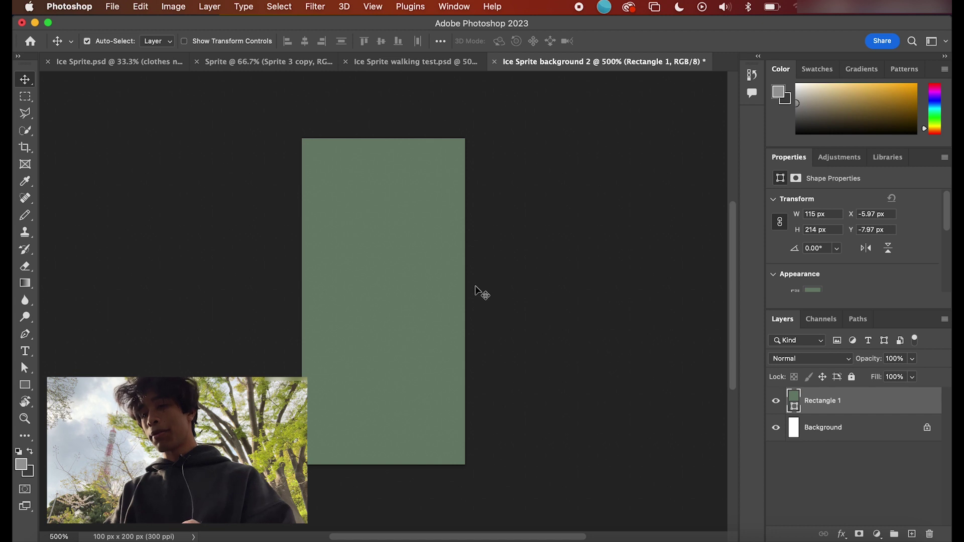
Step: On a new layer, stamp a white circle with a 185 px Pencil so it runs off the canvas's right edge
{"action": "left_click", "coordinate": [912, 534]}
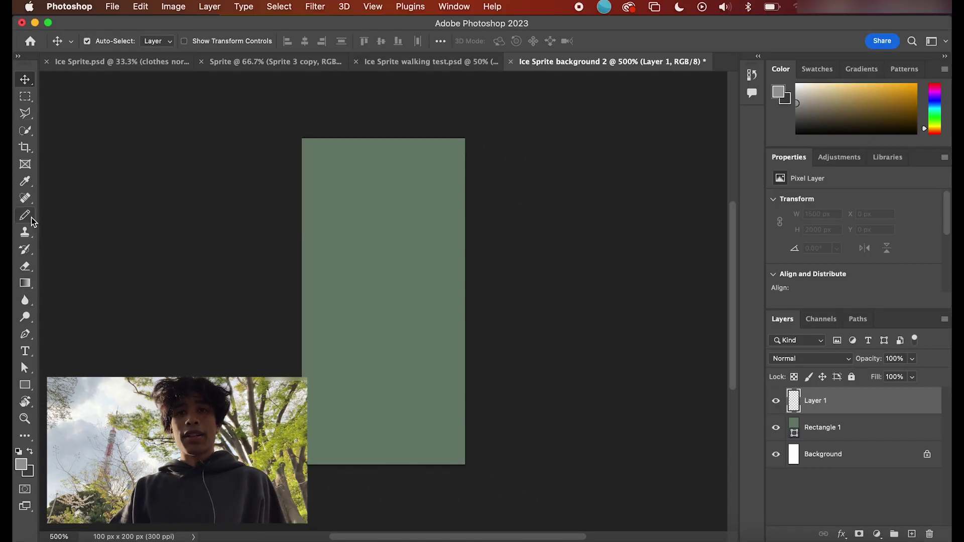
{"action": "left_click", "coordinate": [25, 217]}
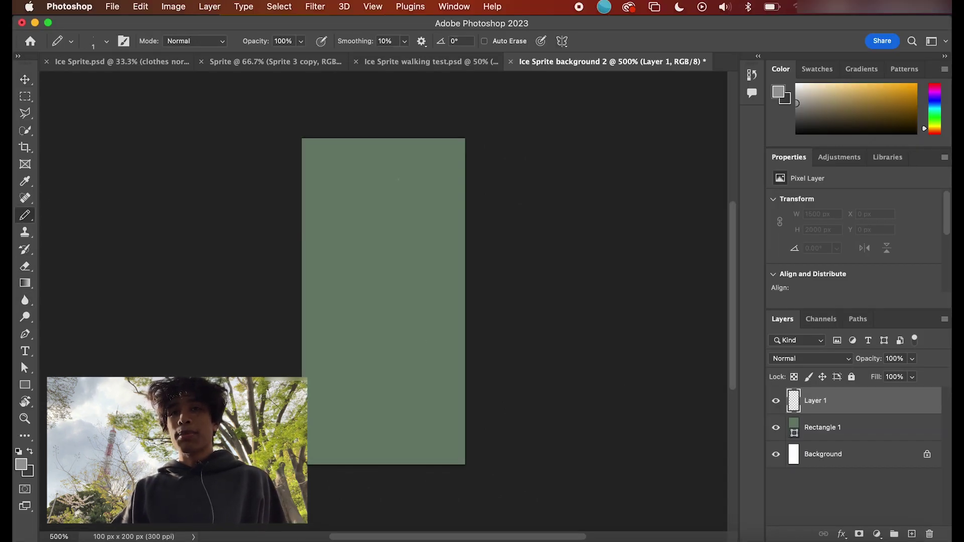
{"action": "left_click", "coordinate": [112, 6]}
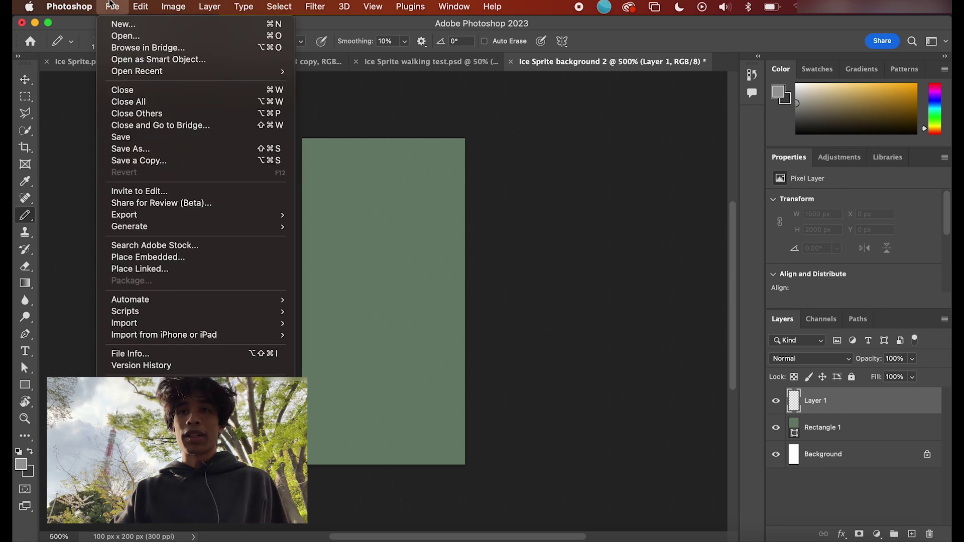
{"action": "left_click", "coordinate": [90, 43]}
{"action": "left_click", "coordinate": [107, 42]}
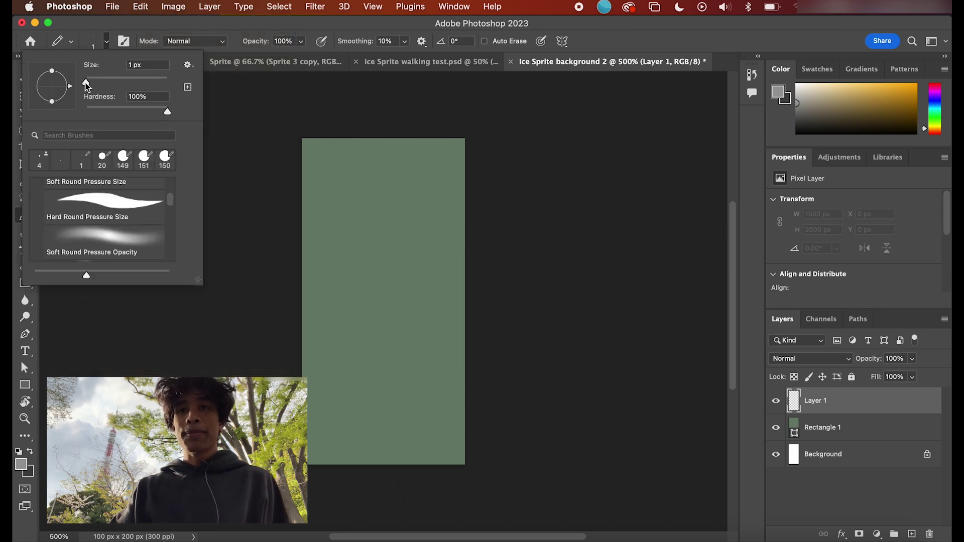
{"action": "left_click_drag", "start_coordinate": [112, 88], "coordinate": [130, 80]}
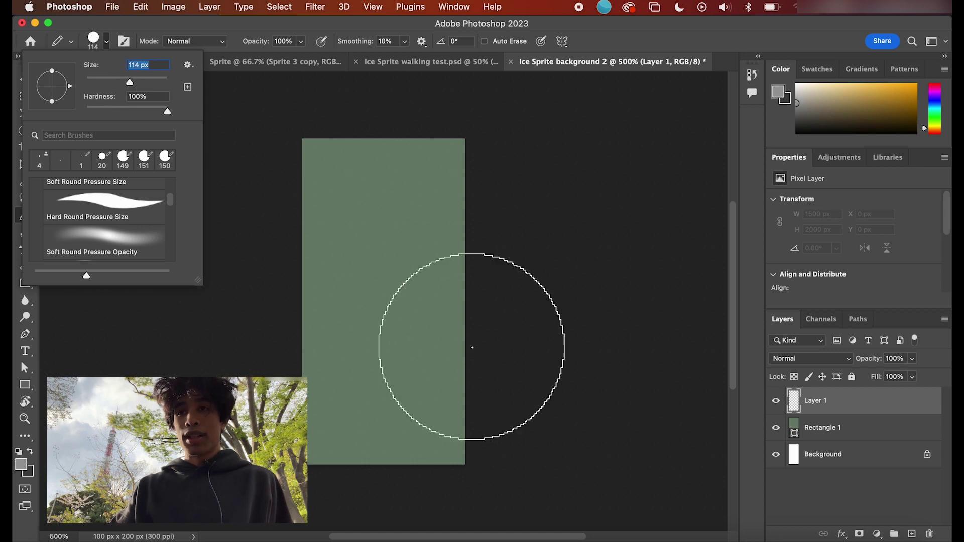
{"action": "mouse_move", "coordinate": [129, 82]}
{"action": "left_mouse_down"}
{"action": "mouse_move", "coordinate": [106, 81]}
{"action": "mouse_move", "coordinate": [140, 82]}
{"action": "left_mouse_up"}
{"action": "type", "text": "185"}
{"action": "key", "text": "Return"}
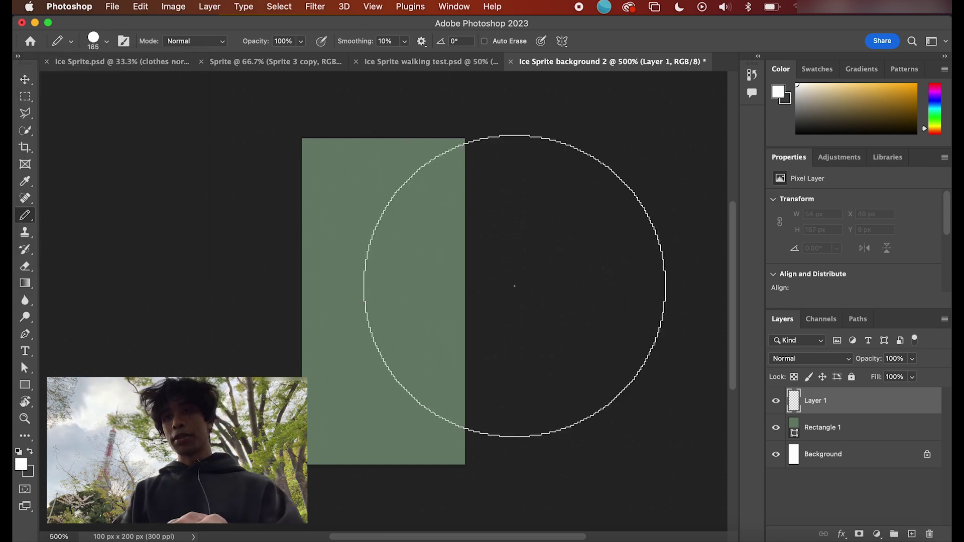
{"action": "left_click", "coordinate": [515, 284]}
Step: Sample the background green (6e826f) and stamp a 183 px circle inside the white one, leaving a thin white arc
{"action": "left_click", "coordinate": [21, 465]}
{"action": "left_click", "coordinate": [383, 402]}
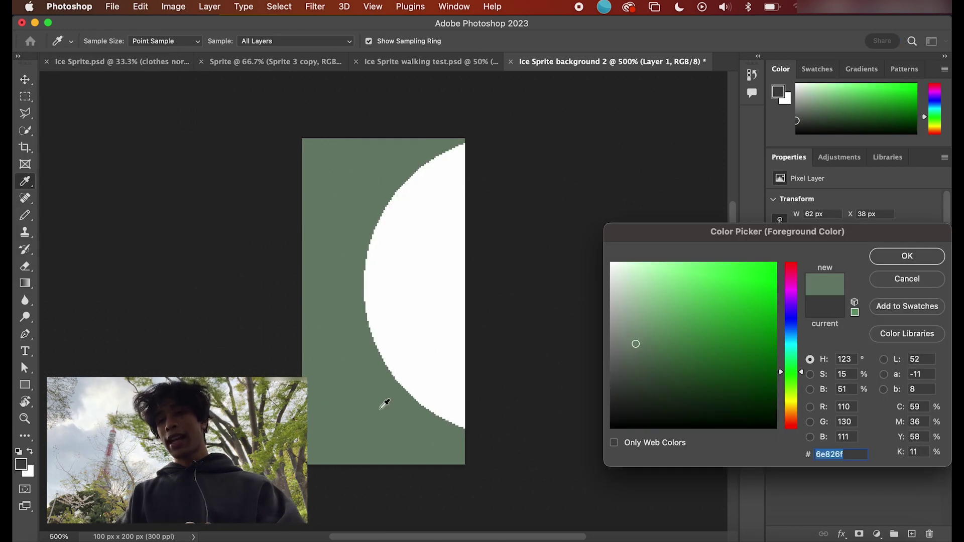
{"action": "left_click", "coordinate": [909, 255]}
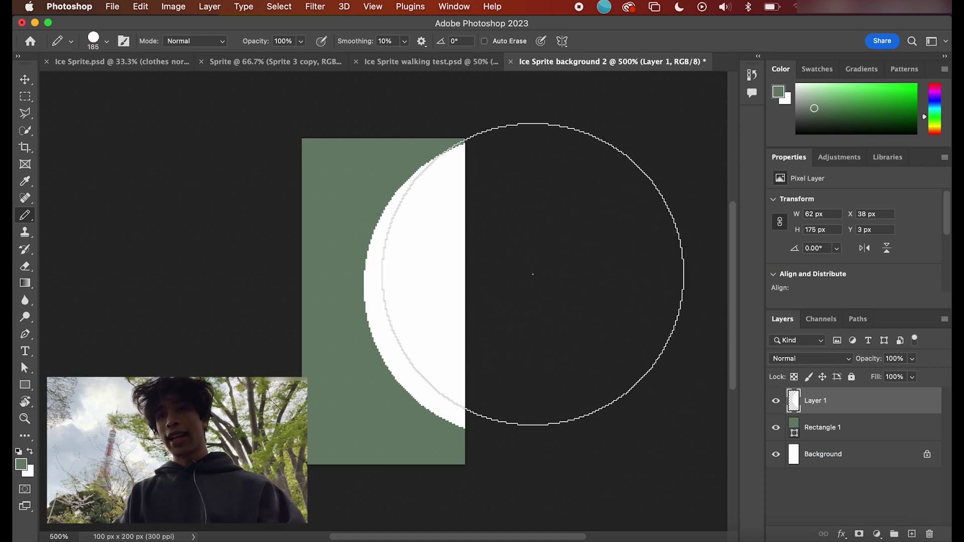
{"action": "left_click", "coordinate": [107, 41]}
{"action": "left_click", "coordinate": [140, 65]}
{"action": "key", "text": "Down"}
{"action": "key", "text": "Down"}
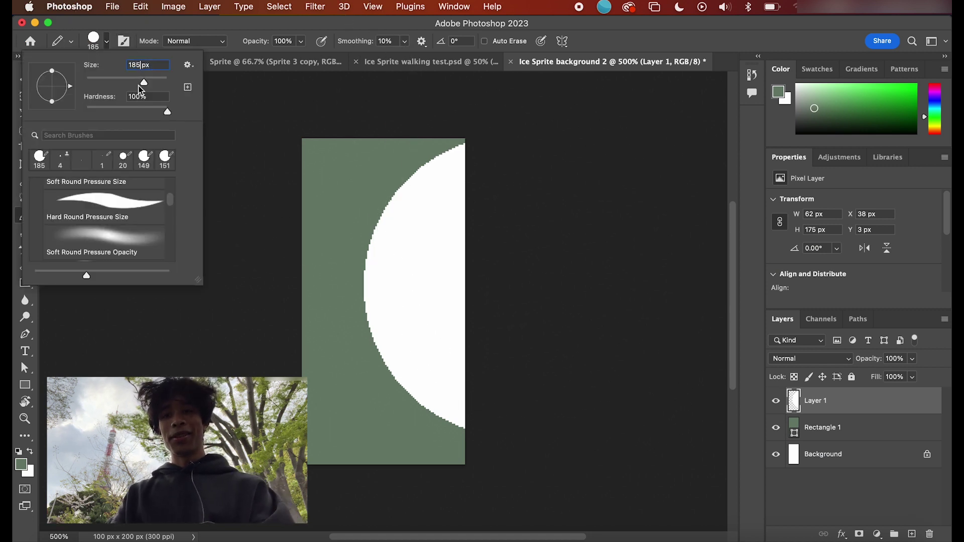
{"action": "key", "text": "Return"}
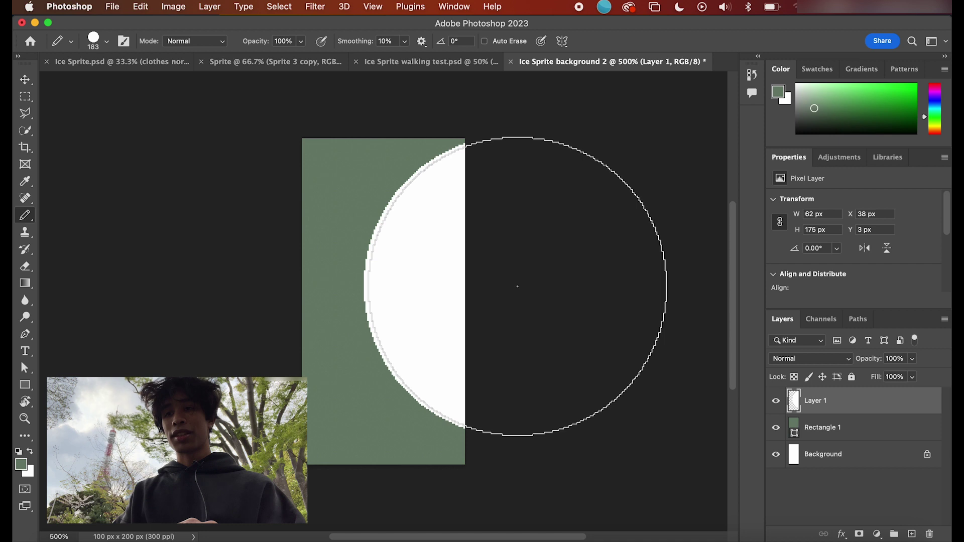
{"action": "key", "text": "ctrl+z"}
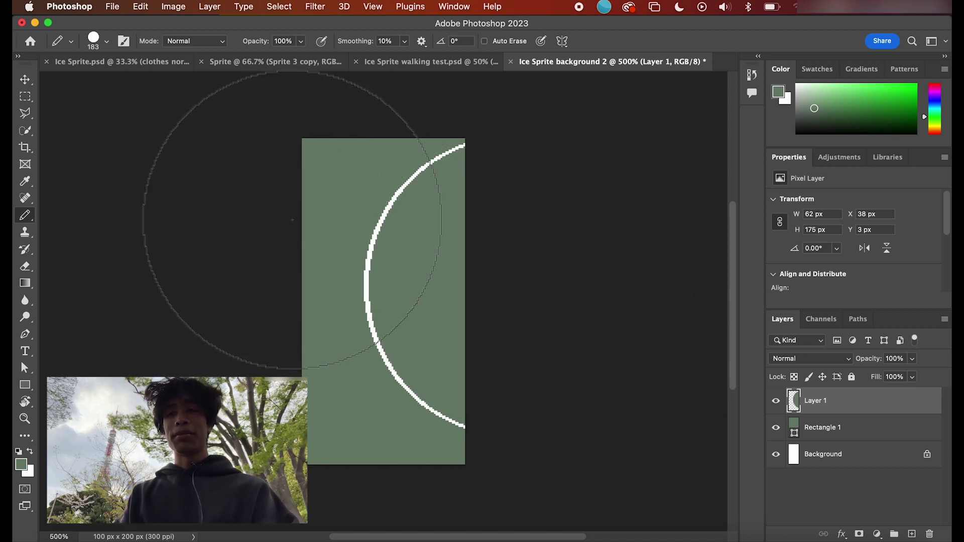
Step: Set the Pencil to 73 px and stamp a white circle against the inner side of the large arc
{"action": "left_click", "coordinate": [101, 43]}
{"action": "left_click_drag", "start_coordinate": [133, 82], "coordinate": [115, 82]}
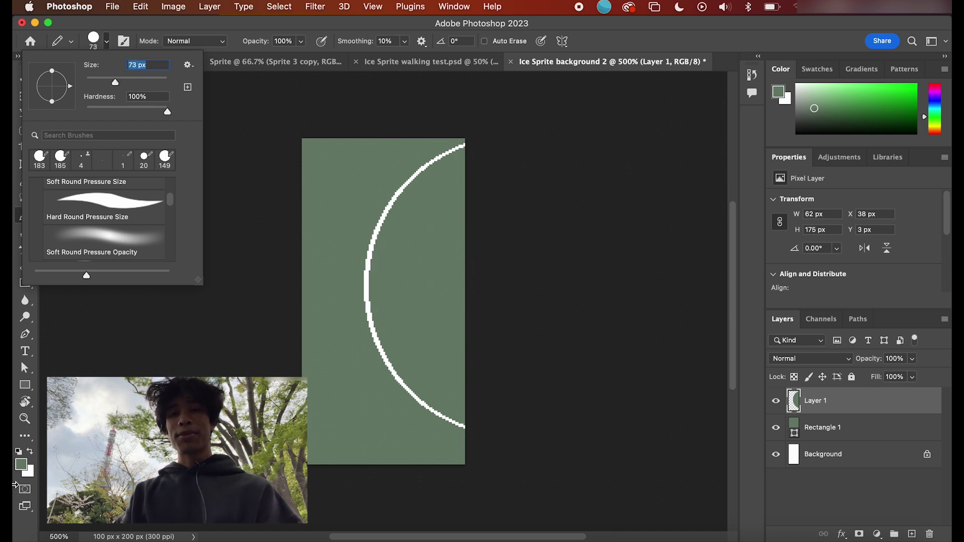
{"action": "key", "text": "Return"}
{"action": "key", "text": "x"}
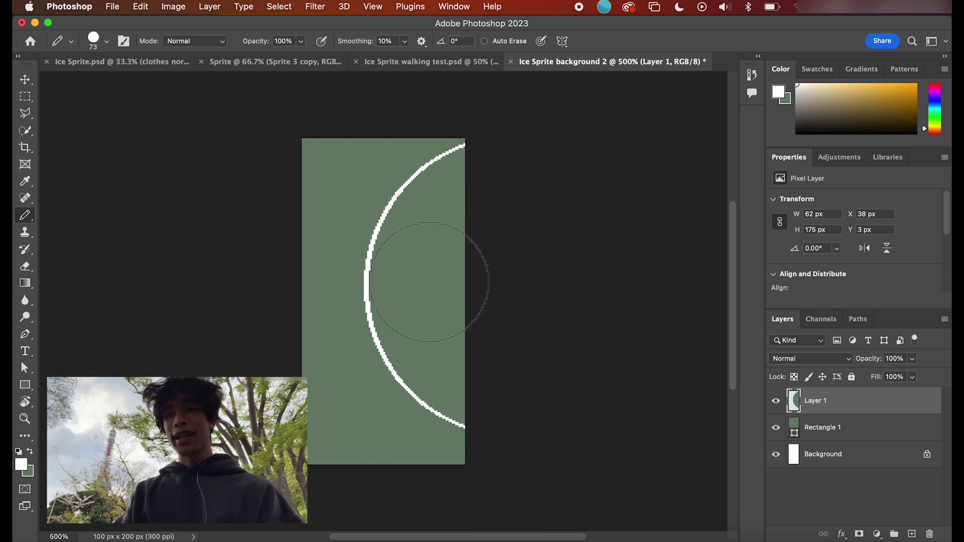
{"action": "left_click", "coordinate": [427, 286]}
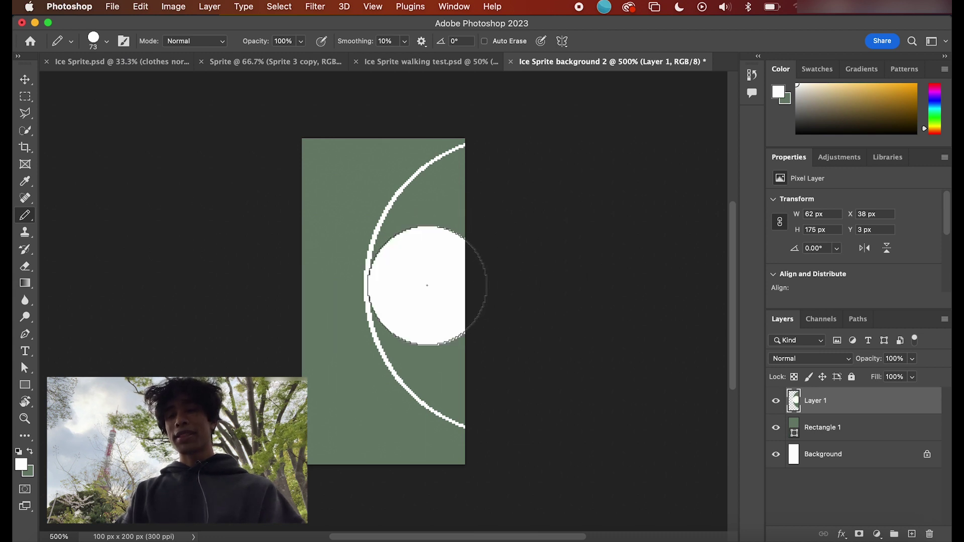
Step: Stamp a 69 px green circle inside the small white circle to leave only its thin outline
{"action": "key", "text": "x"}
{"action": "left_click", "coordinate": [106, 41]}
{"action": "type", "text": "69"}
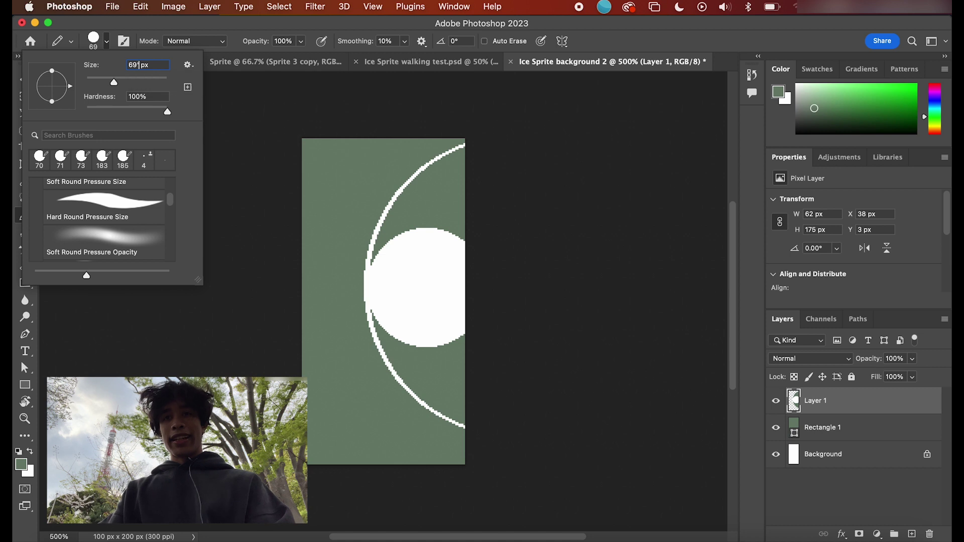
{"action": "key", "text": "Return"}
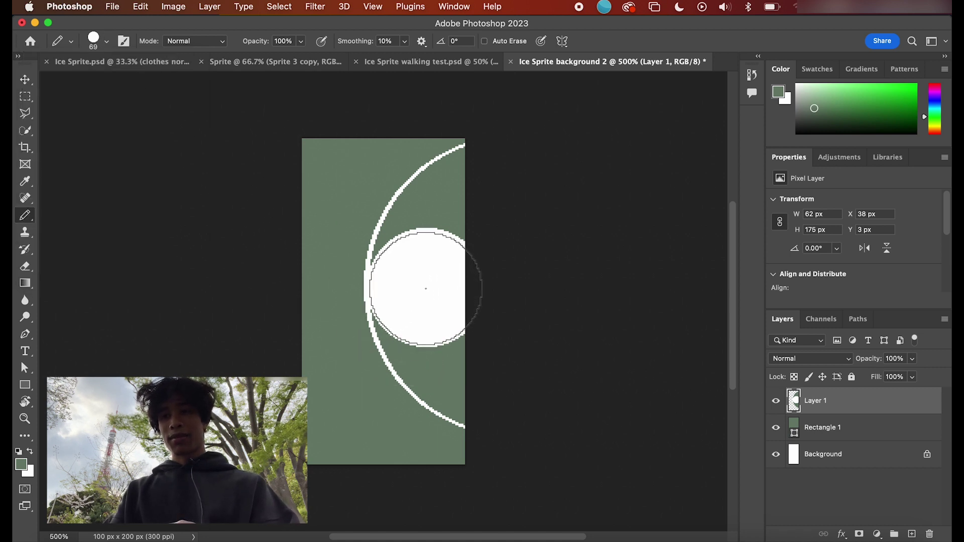
{"action": "left_click", "coordinate": [426, 288]}
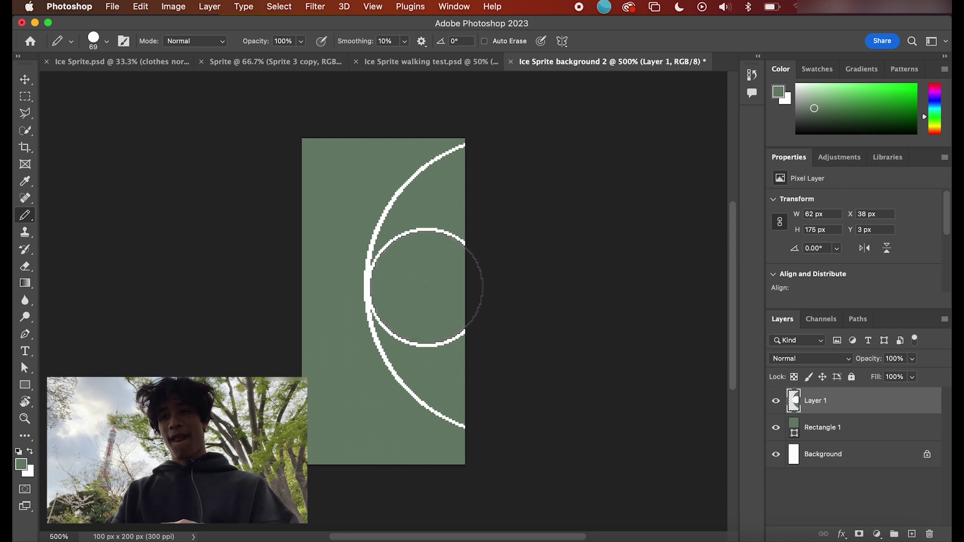
{"action": "key", "text": "super+minus"}
{"action": "key", "text": "super+minus"}
{"action": "key", "text": "super+minus"}
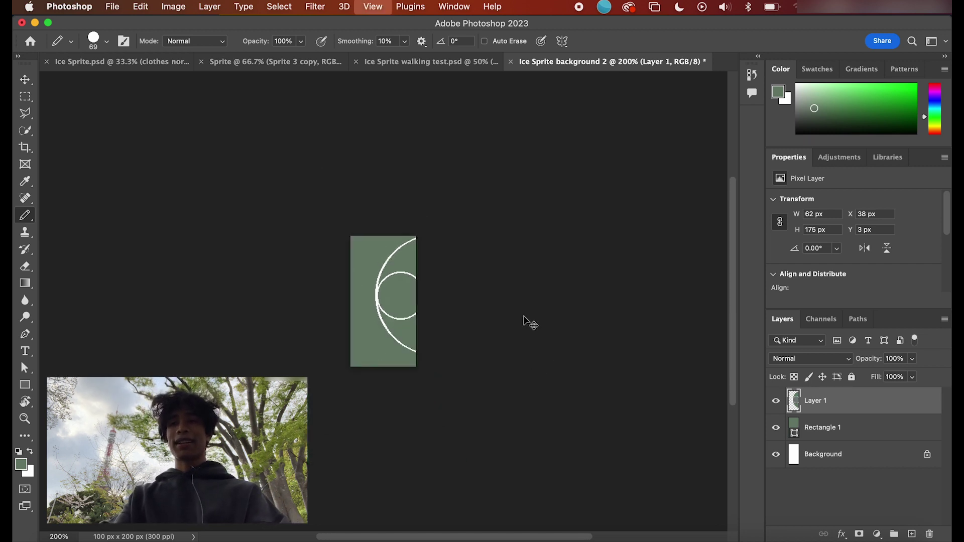
{"action": "key", "text": "super+equal"}
{"action": "key", "text": "super+equal"}
{"action": "key", "text": "super+equal"}
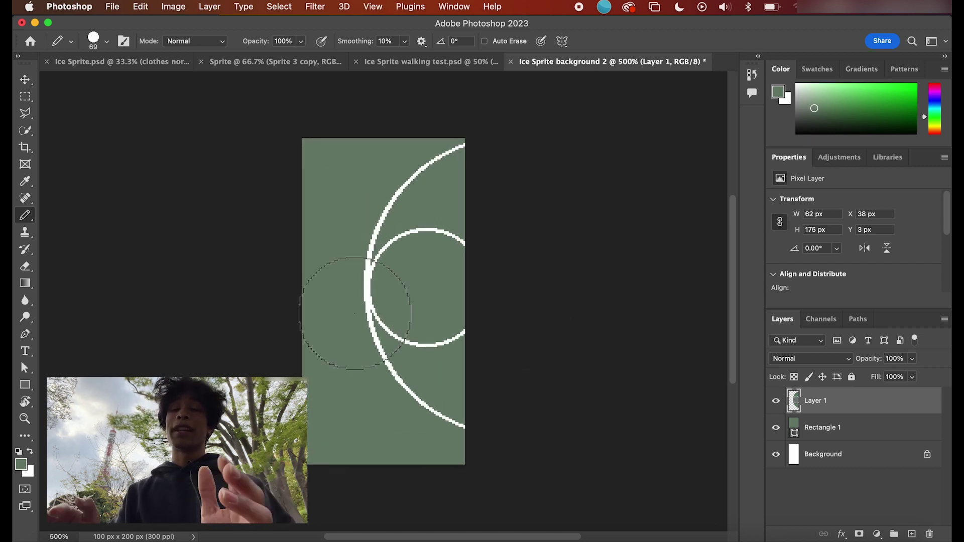
Step: Draw a straight vertical white line with a 2 px Pencil through the middle of the small circle, from its top edge to its bottom
{"action": "left_click", "coordinate": [107, 41]}
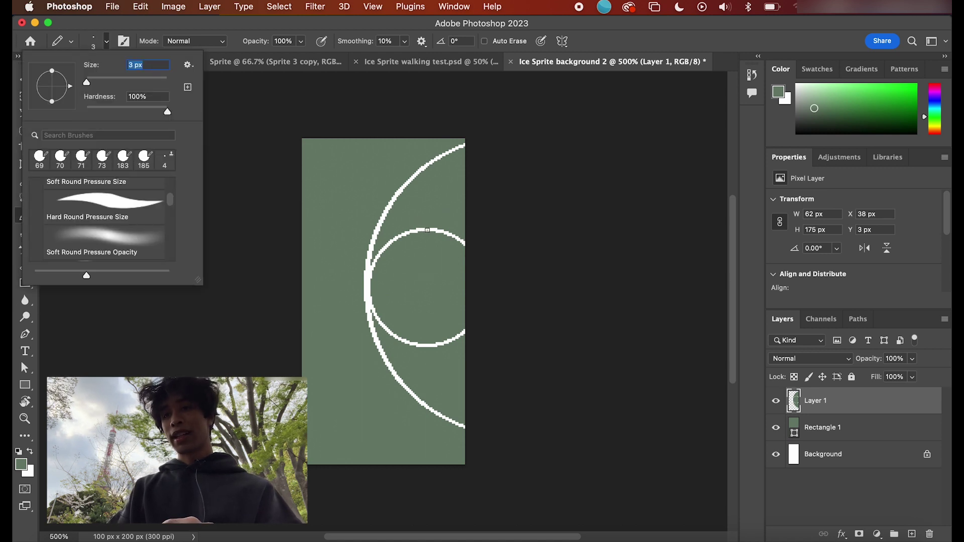
{"action": "key", "text": "Return"}
{"action": "key", "text": "x"}
{"action": "key", "text": "bracketleft"}
{"action": "left_click_drag", "start_coordinate": [426, 230], "coordinate": [425, 303]}
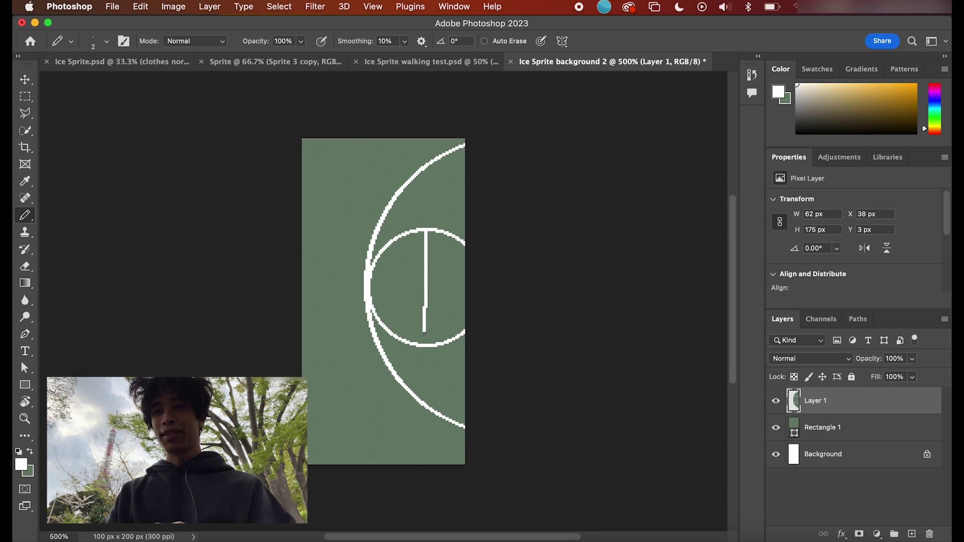
{"action": "key", "text": "super+z"}
{"action": "key", "text": "super+z"}
{"action": "left_click_drag", "start_coordinate": [426, 231], "coordinate": [427, 305]}
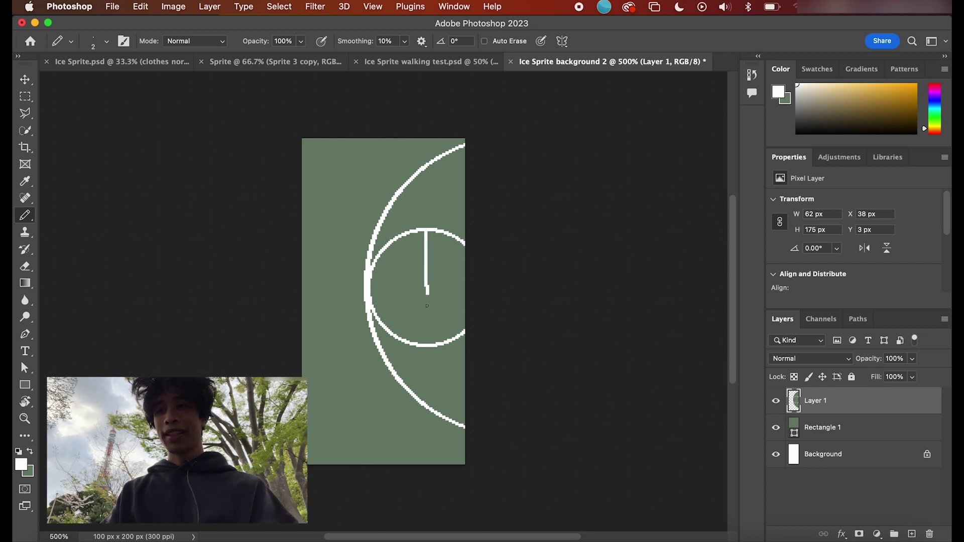
{"action": "key", "text": "super+z"}
{"action": "mouse_move", "coordinate": [426, 232]}
{"action": "left_mouse_down"}
{"action": "mouse_move", "coordinate": [428, 362]}
{"action": "mouse_move", "coordinate": [426, 347]}
{"action": "left_mouse_up"}
Step: Change the green foreground color to a saturated dark golden brown with a hue of 42°
{"action": "left_click", "coordinate": [30, 451]}
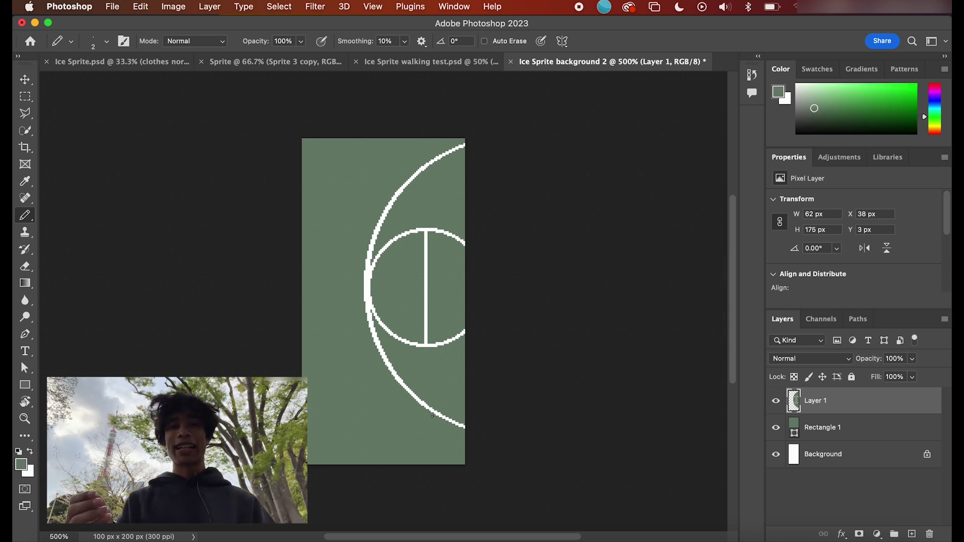
{"action": "left_click", "coordinate": [21, 464]}
{"action": "left_click", "coordinate": [787, 407]}
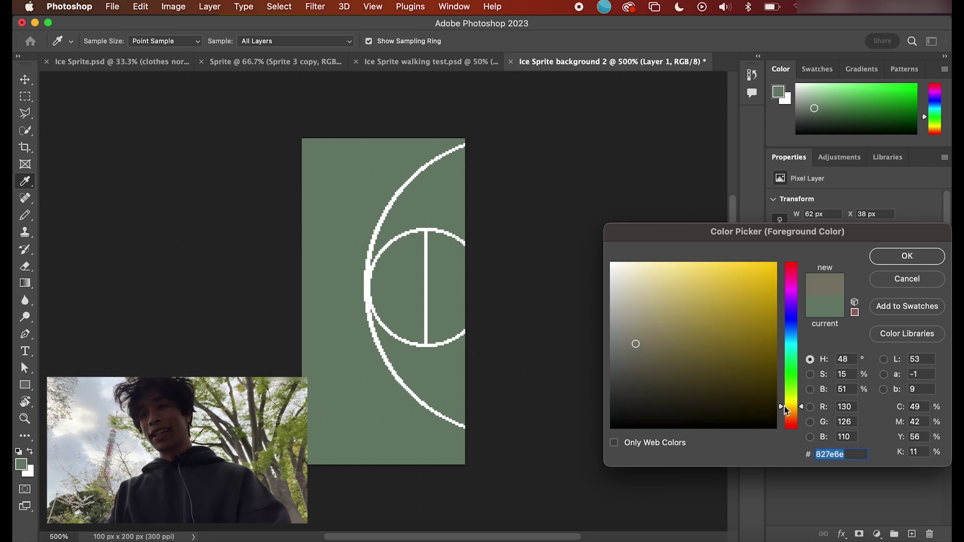
{"action": "left_click_drag", "start_coordinate": [792, 412], "coordinate": [797, 413]}
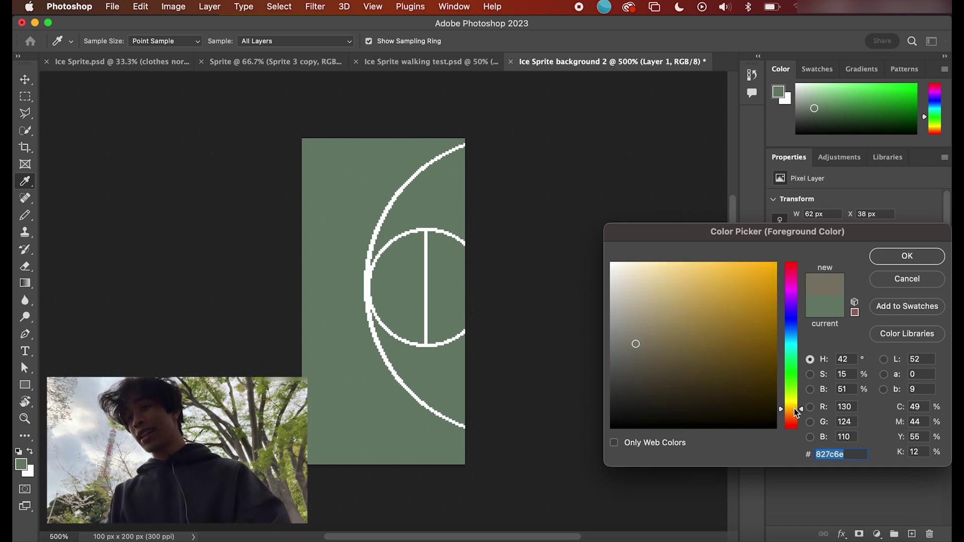
{"action": "left_click", "coordinate": [776, 342]}
{"action": "key", "text": "Return"}
Step: Stamp a 19 px brown circle on the lower part of the large arc and another at the canvas's upper left edge
{"action": "left_click", "coordinate": [107, 41]}
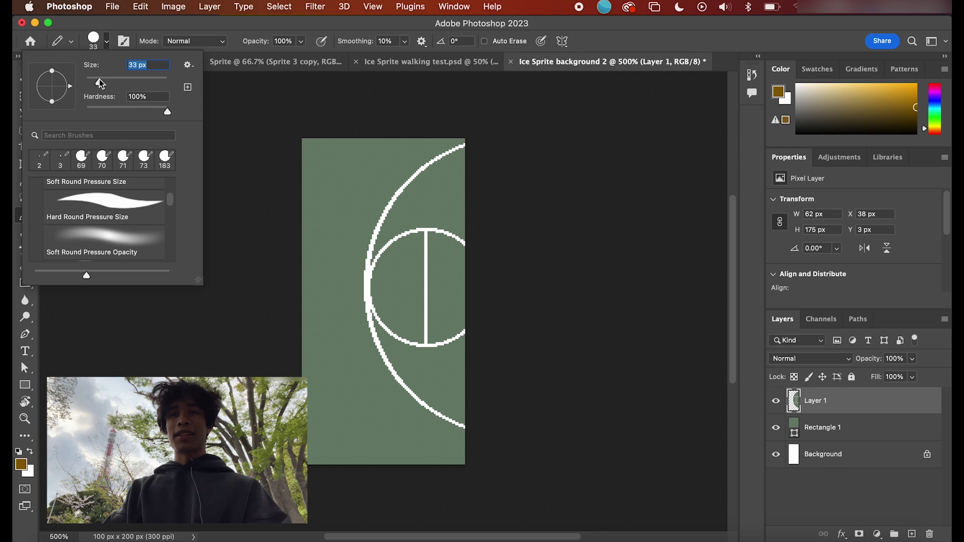
{"action": "left_click_drag", "start_coordinate": [98, 80], "coordinate": [93, 83]}
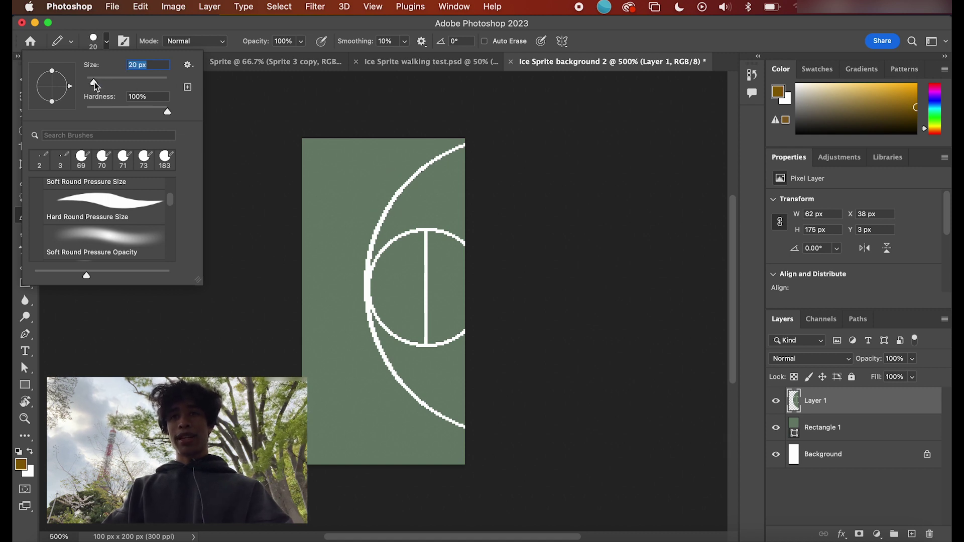
{"action": "left_click", "coordinate": [432, 405]}
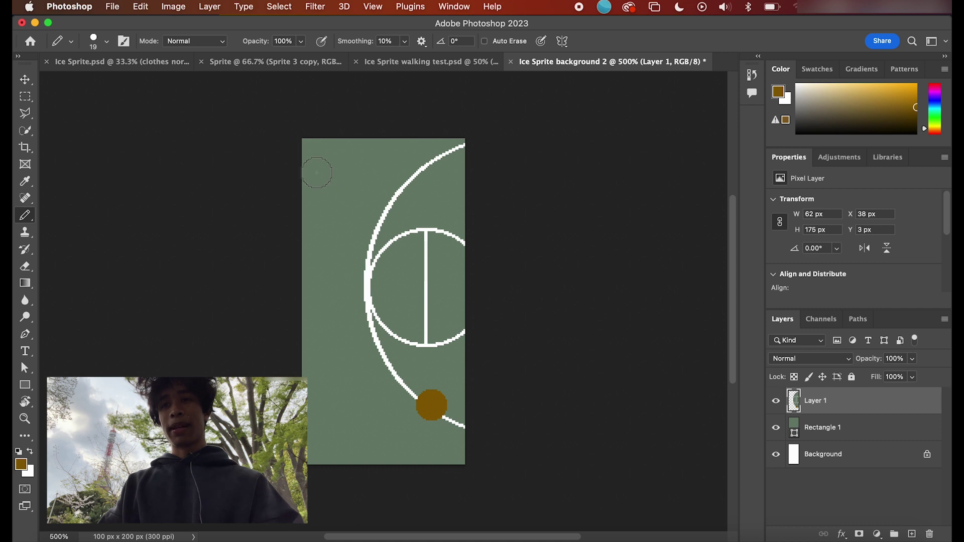
{"action": "left_click", "coordinate": [312, 178]}
Step: Set the foreground color to b7850e and stamp it slightly up and left over both brown circles, leaving a dark shadow edge
{"action": "left_click", "coordinate": [778, 92]}
{"action": "mouse_move", "coordinate": [757, 305]}
{"action": "left_mouse_down"}
{"action": "mouse_move", "coordinate": [776, 316]}
{"action": "mouse_move", "coordinate": [763, 308]}
{"action": "left_mouse_up"}
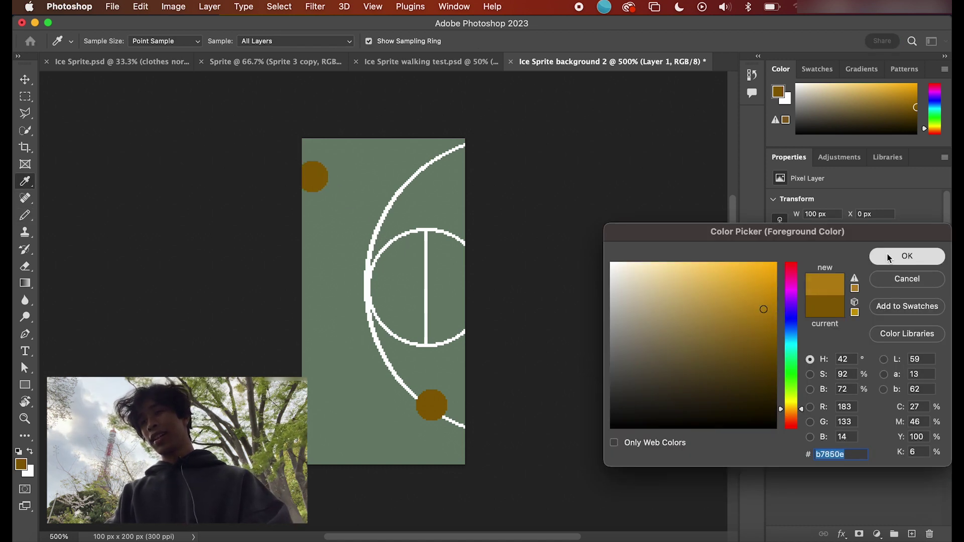
{"action": "left_click", "coordinate": [907, 255]}
{"action": "left_click", "coordinate": [430, 403]}
{"action": "left_click", "coordinate": [314, 175]}
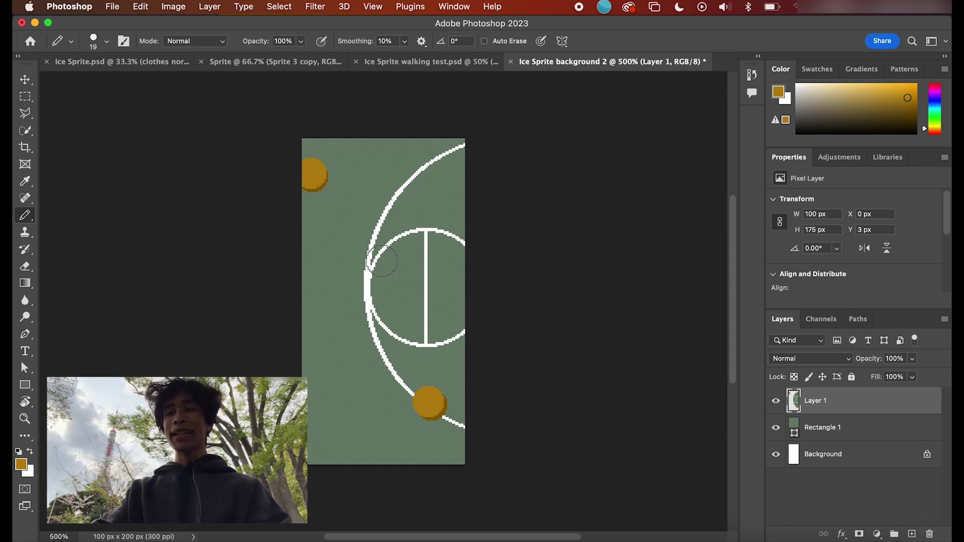
Step: Draw basketball seams on both orange-brown balls using a 1 px Pencil in a muted gray-brown
{"action": "key", "text": "super+equal"}
{"action": "key", "text": "super+equal"}
{"action": "key", "text": "super+equal"}
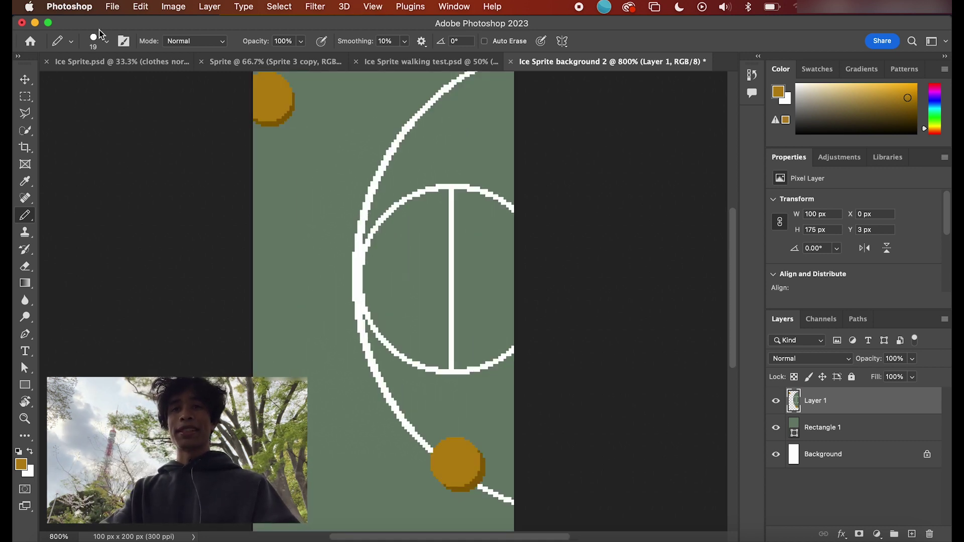
{"action": "left_click", "coordinate": [103, 41]}
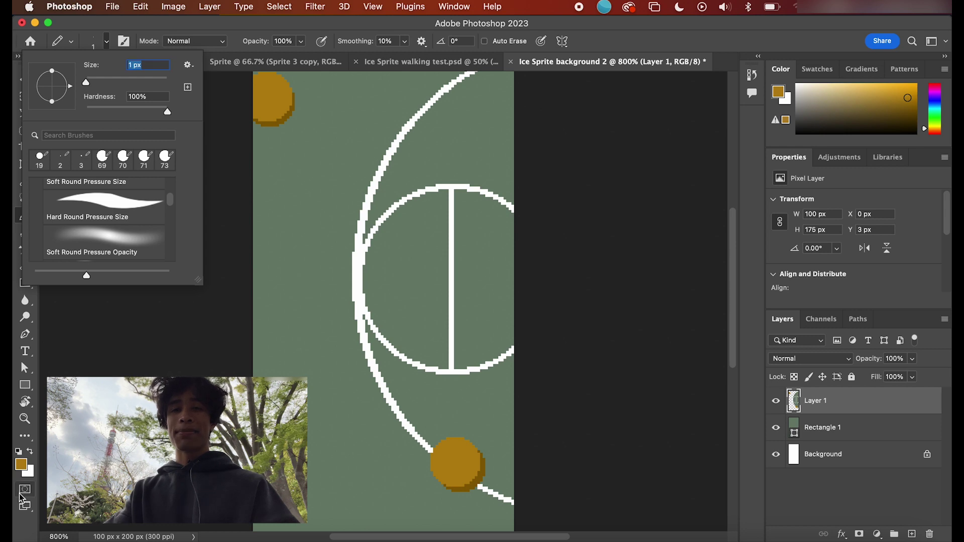
{"action": "left_click", "coordinate": [21, 465]}
{"action": "left_click", "coordinate": [658, 393]}
{"action": "key", "text": "Return"}
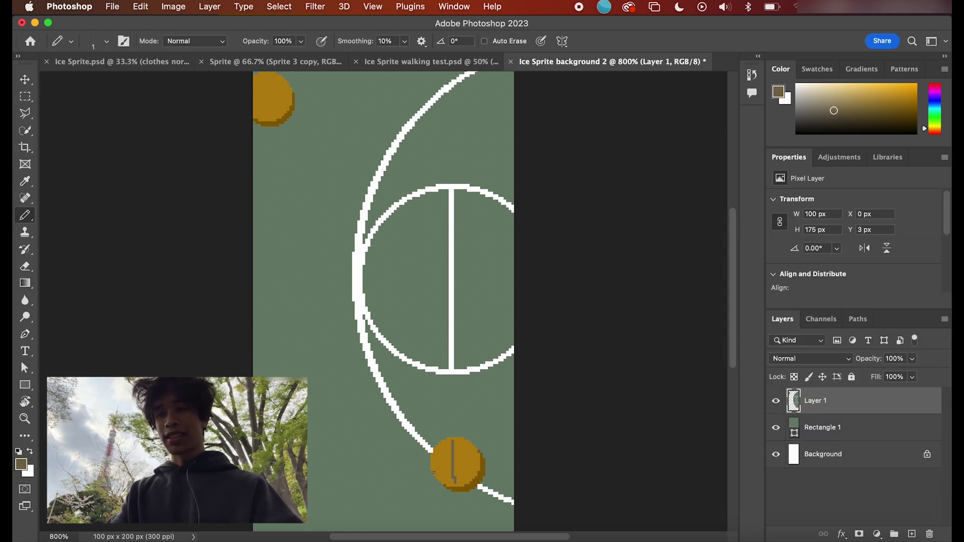
{"action": "key", "text": "super+z"}
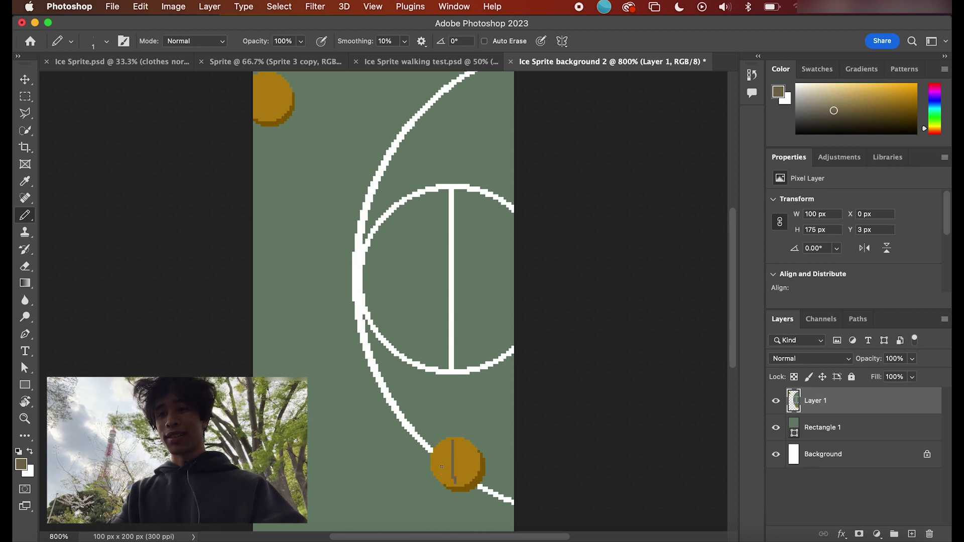
{"action": "left_click_drag", "start_coordinate": [437, 461], "coordinate": [474, 461]}
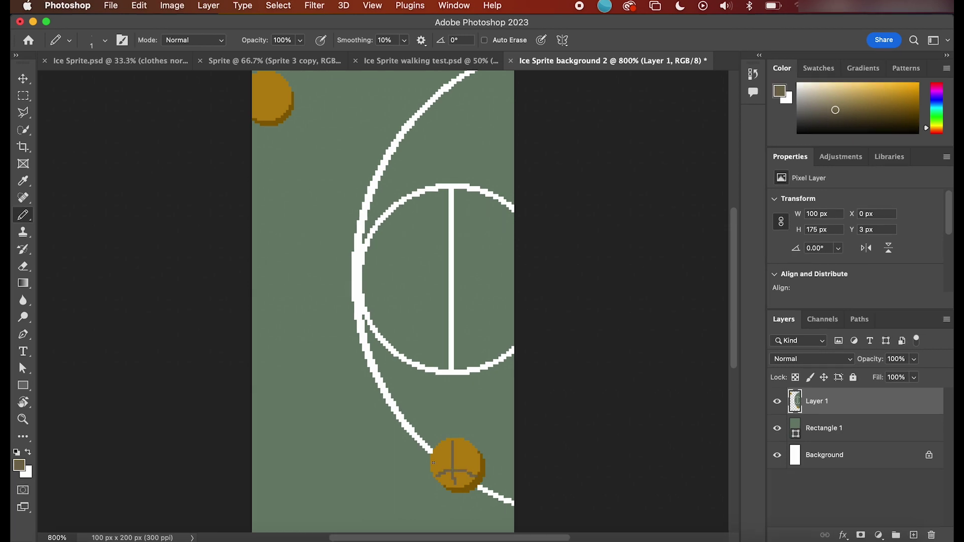
{"action": "left_click_drag", "start_coordinate": [271, 75], "coordinate": [259, 112]}
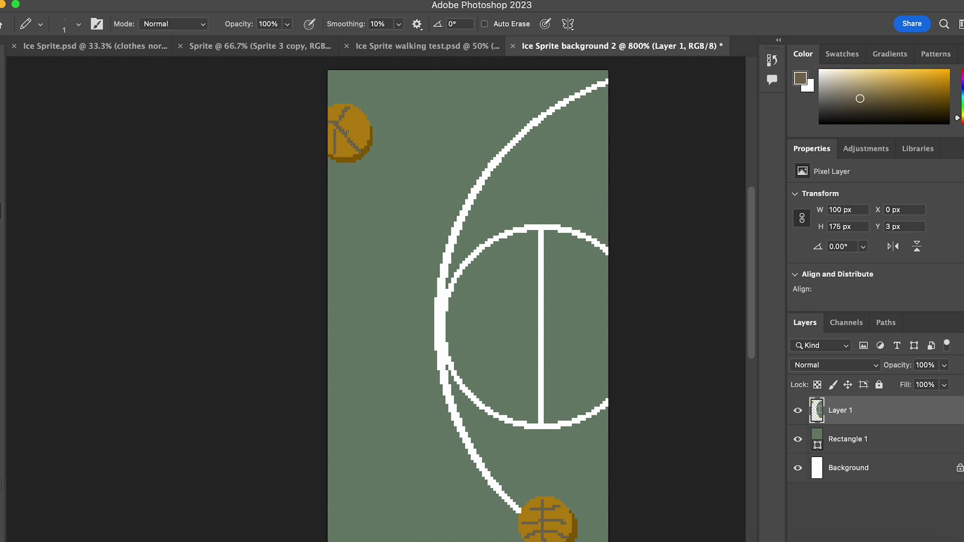
Step: Group Layer 1 and Rectangle 1 together and duplicate the resulting group
{"action": "key", "text": "super+minus"}
{"action": "key", "text": "super+minus"}
{"action": "key", "text": "super+minus"}
{"action": "key", "text": "super+minus"}
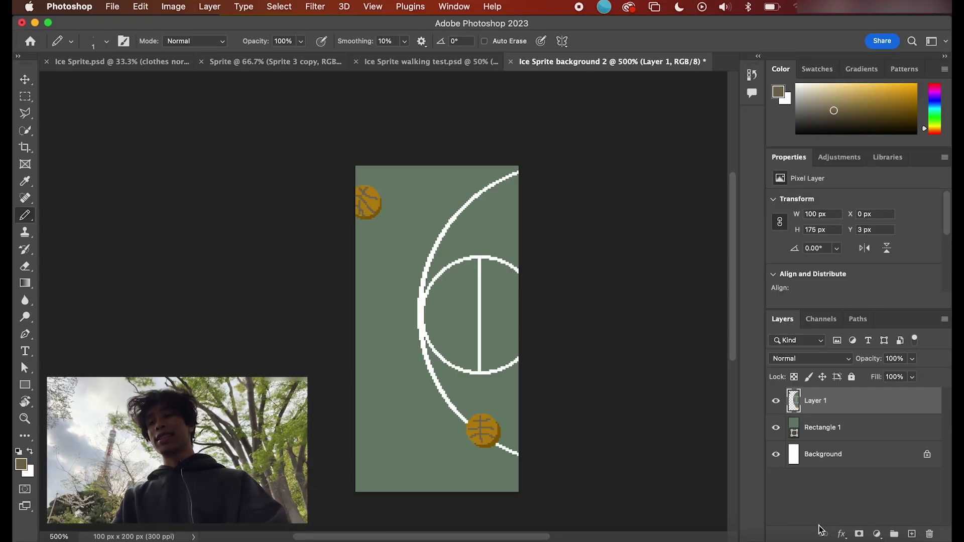
{"action": "left_click", "coordinate": [836, 434], "text": "shift"}
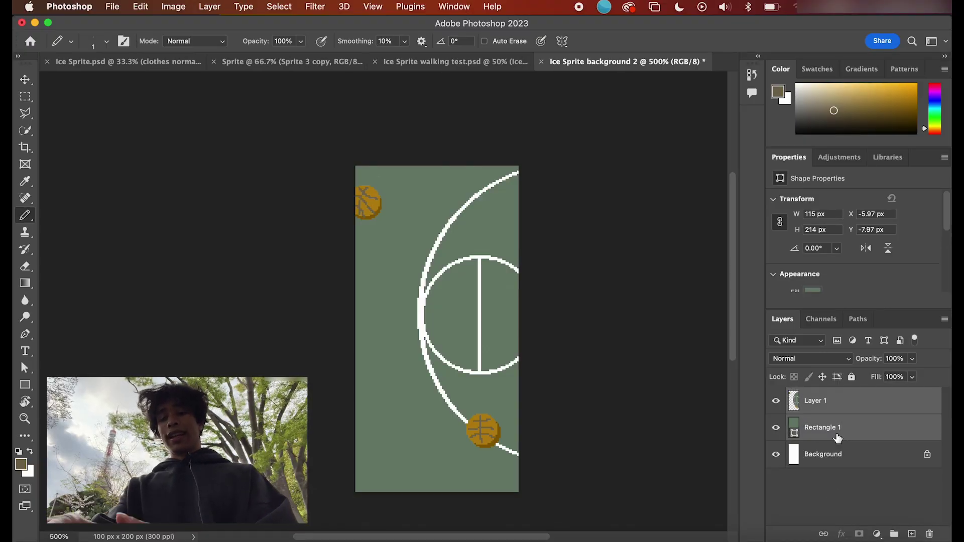
{"action": "left_click", "coordinate": [895, 533]}
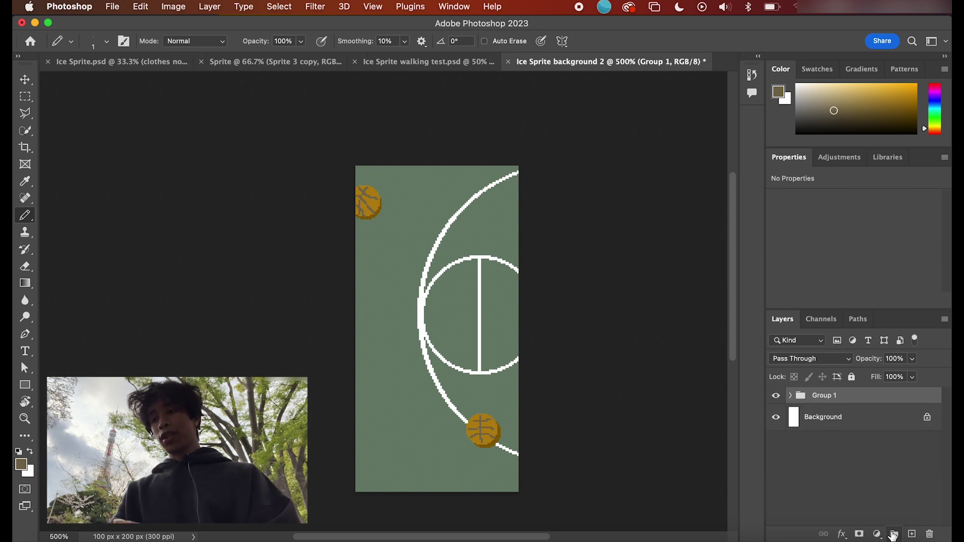
{"action": "key", "text": "super+alt+j"}
{"action": "key", "text": "Return"}
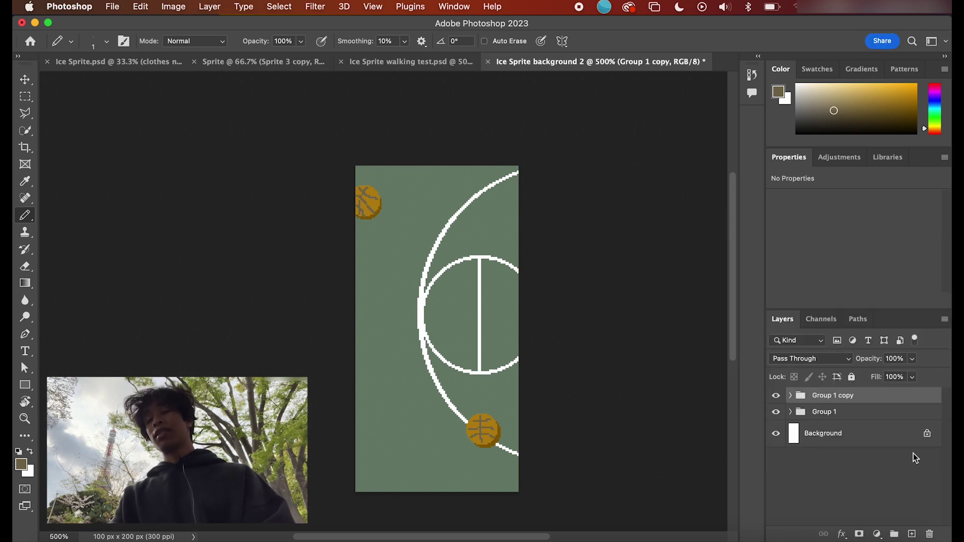
Step: Convert the duplicated group to a smart object and hide the original Group 1
{"action": "right_click", "coordinate": [895, 404]}
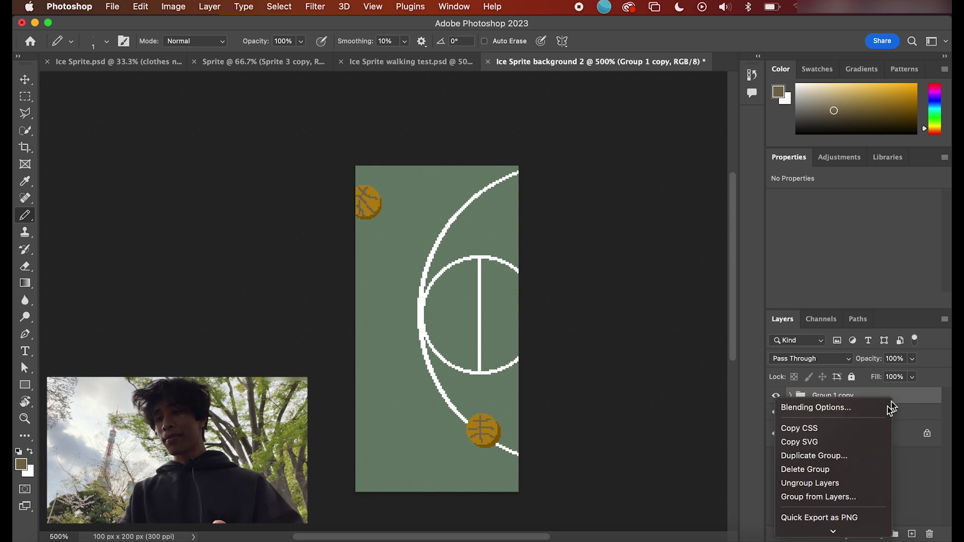
{"action": "left_click", "coordinate": [920, 393]}
{"action": "right_click", "coordinate": [920, 394]}
{"action": "scroll", "coordinate": [885, 507], "scroll_direction": "down", "scroll_amount": 5}
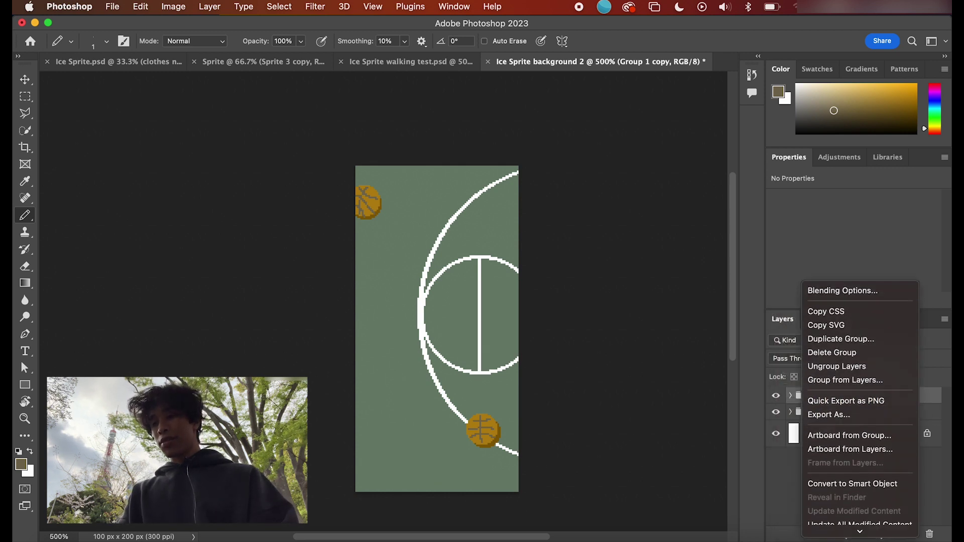
{"action": "left_click", "coordinate": [842, 415]}
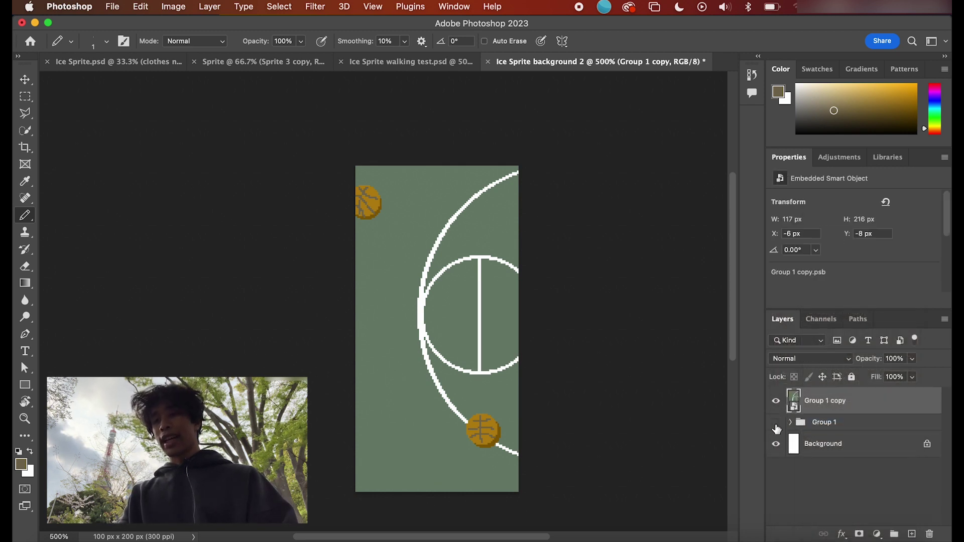
Step: Resize the image to 1000 px wide by 2000 px high, resampling with Nearest Neighbor (hard edges)
{"action": "left_click", "coordinate": [177, 6]}
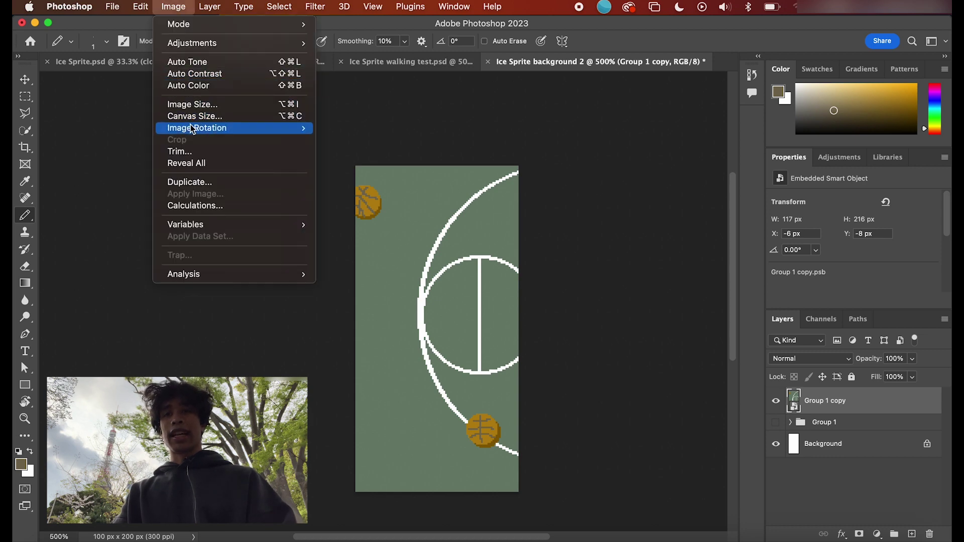
{"action": "left_click", "coordinate": [301, 110]}
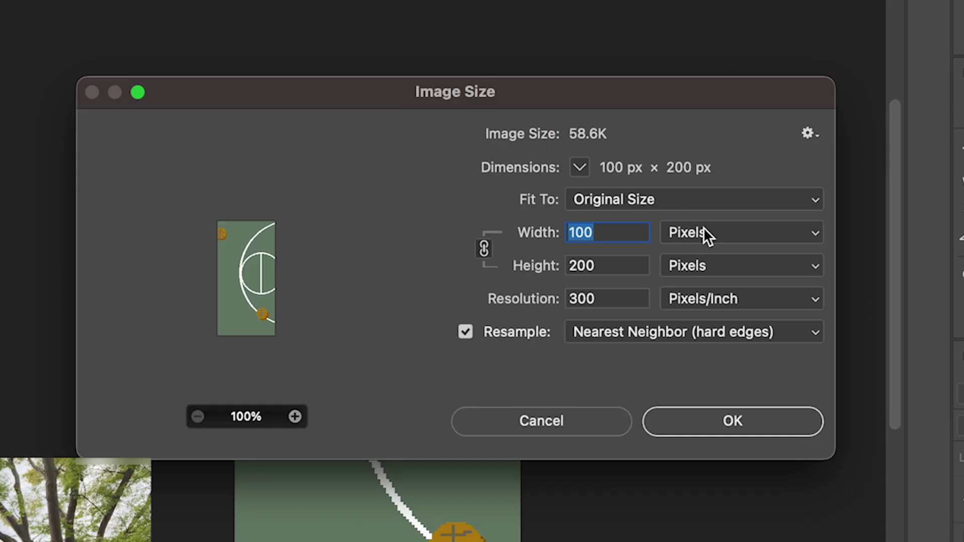
{"action": "left_click", "coordinate": [703, 233]}
{"action": "left_click", "coordinate": [705, 233]}
{"action": "left_click", "coordinate": [704, 326]}
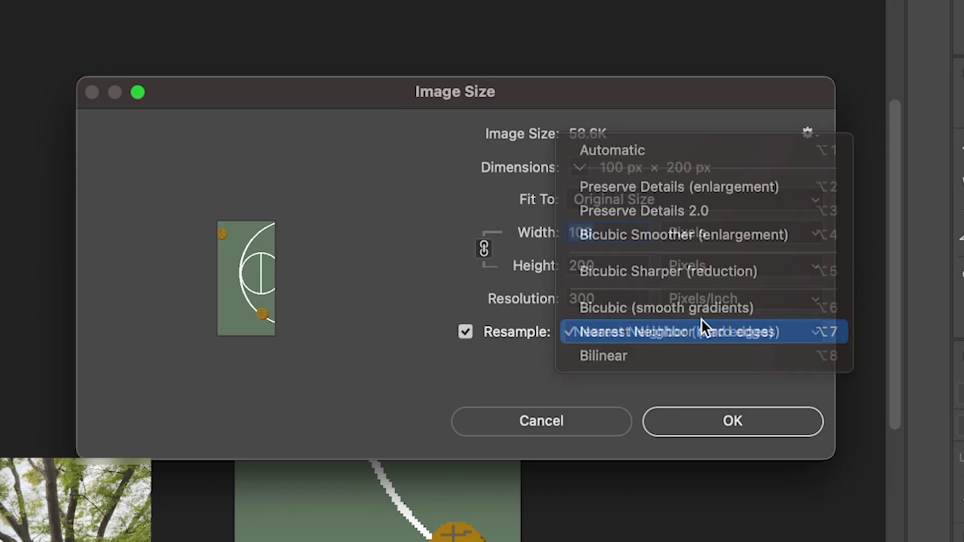
{"action": "left_click", "coordinate": [705, 325]}
{"action": "type", "text": "1"}
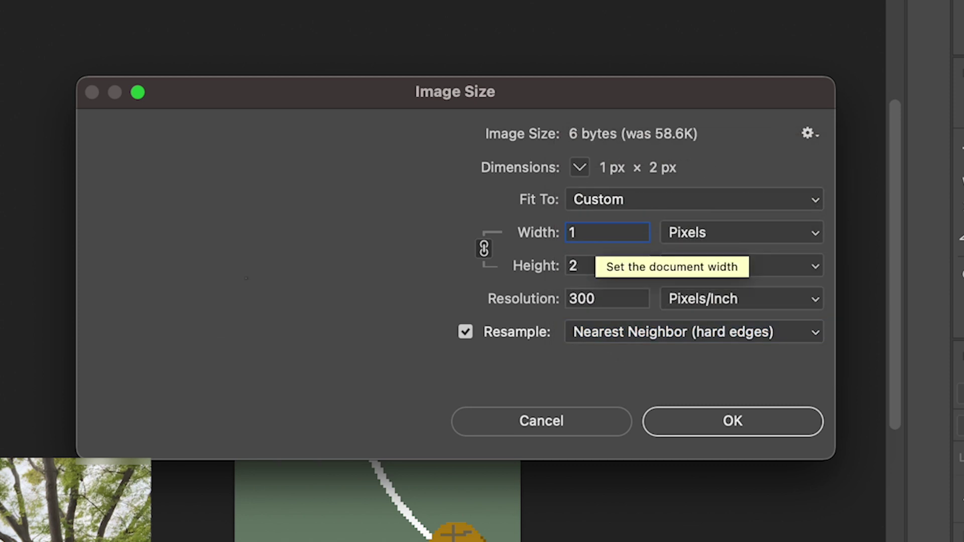
{"action": "type", "text": "1000"}
{"action": "left_click", "coordinate": [708, 424]}
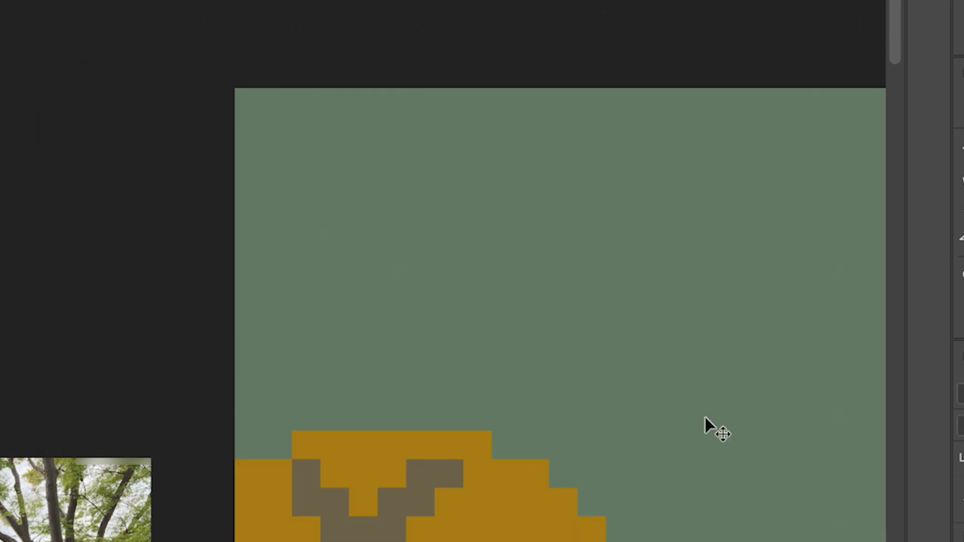
{"action": "key", "text": "super+minus"}
{"action": "key", "text": "super+minus"}
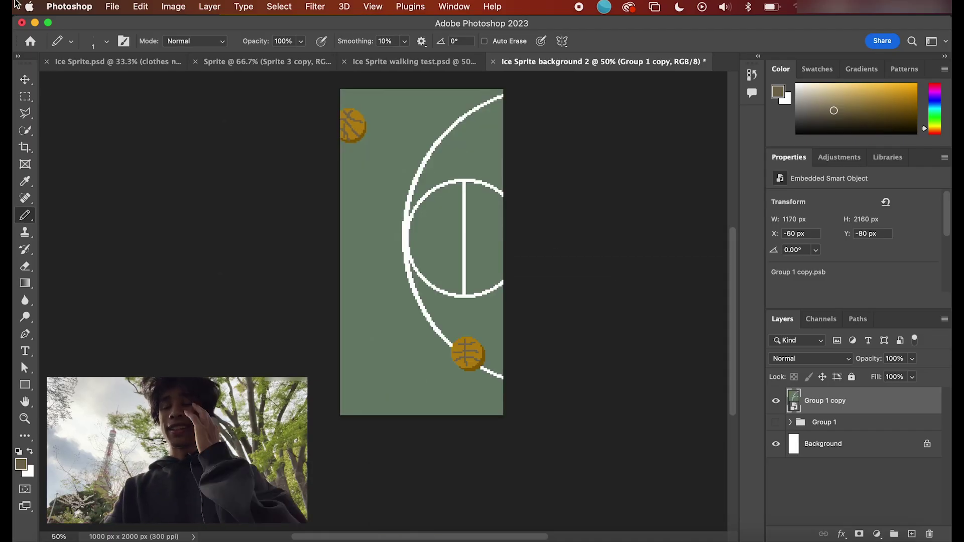
{"action": "key", "text": "v"}
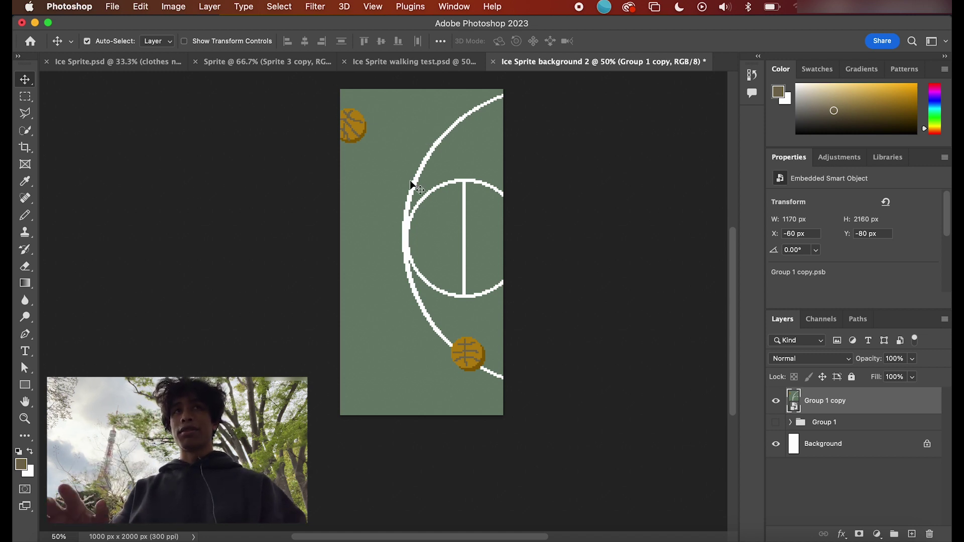
{"action": "scroll", "coordinate": [422, 224], "scroll_direction": "down", "scroll_amount": 3}
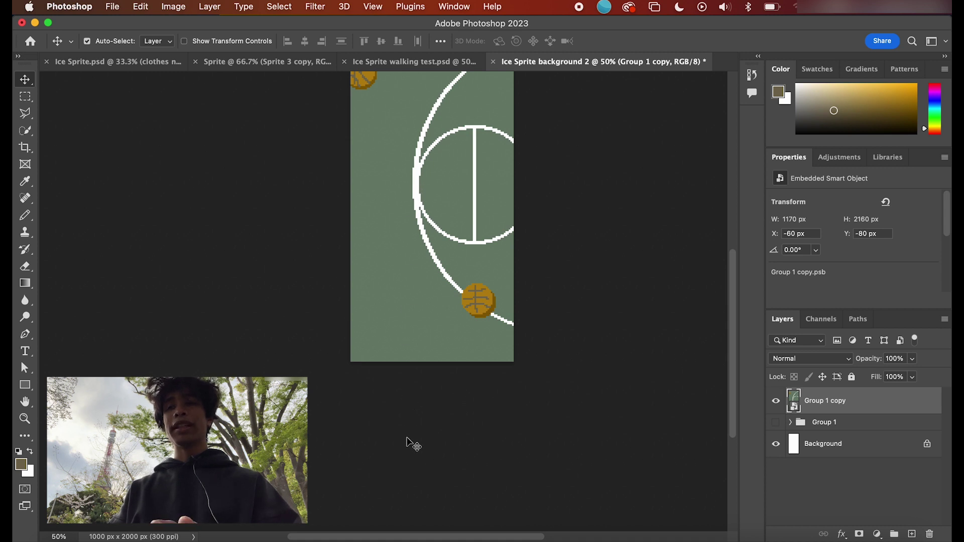
{"action": "scroll", "coordinate": [409, 443], "scroll_direction": "down", "scroll_amount": 4}
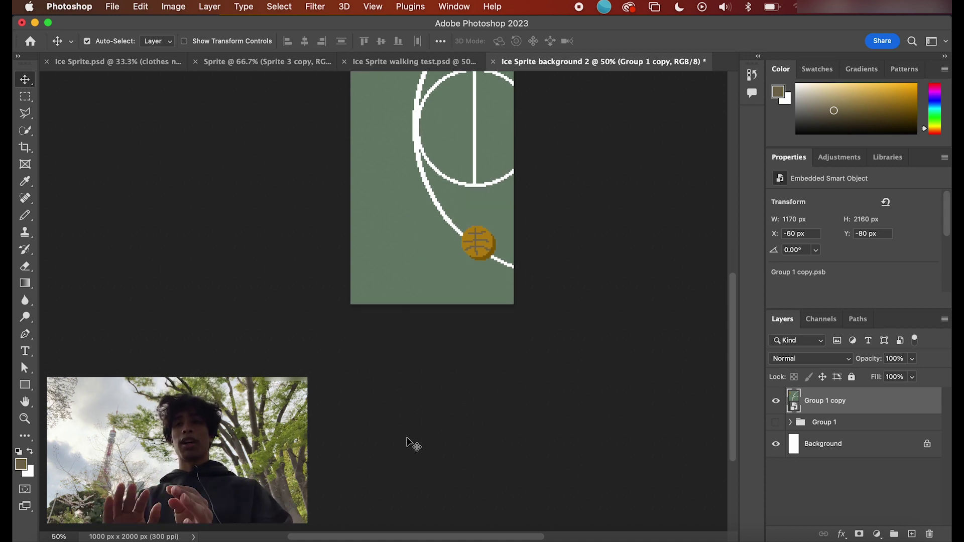
{"action": "scroll", "coordinate": [413, 443], "scroll_direction": "up", "scroll_amount": 3}
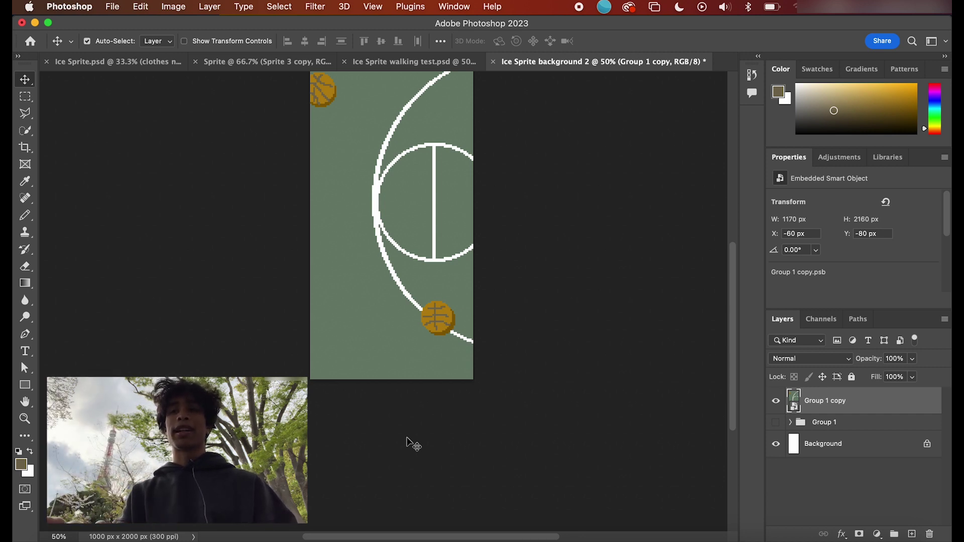
{"action": "scroll", "coordinate": [402, 412], "scroll_direction": "up", "scroll_amount": 1}
{"action": "scroll", "coordinate": [402, 412], "scroll_direction": "right", "scroll_amount": 1}
{"action": "scroll", "coordinate": [402, 411], "scroll_direction": "up", "scroll_amount": 1}
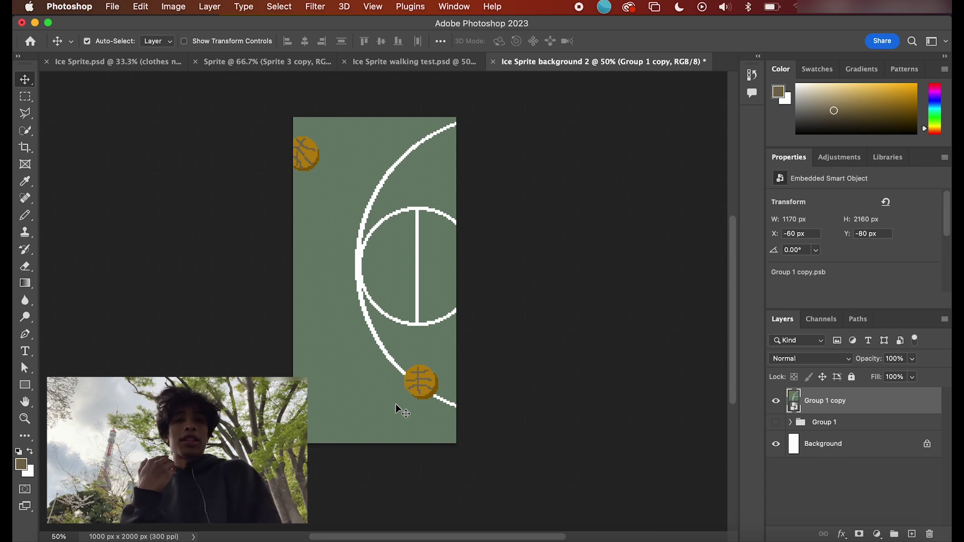
Step: Quick-export the basketball-court background as a PNG named Ice Sprite background 2.png into the Youtube Tutorials folder
{"action": "left_click", "coordinate": [114, 7]}
{"action": "mouse_move", "coordinate": [147, 214]}
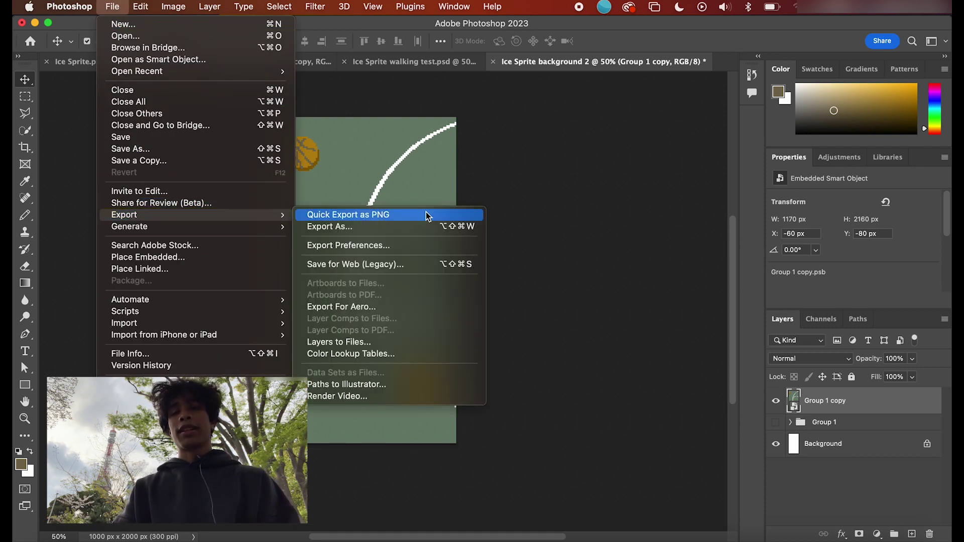
{"action": "left_click", "coordinate": [425, 212]}
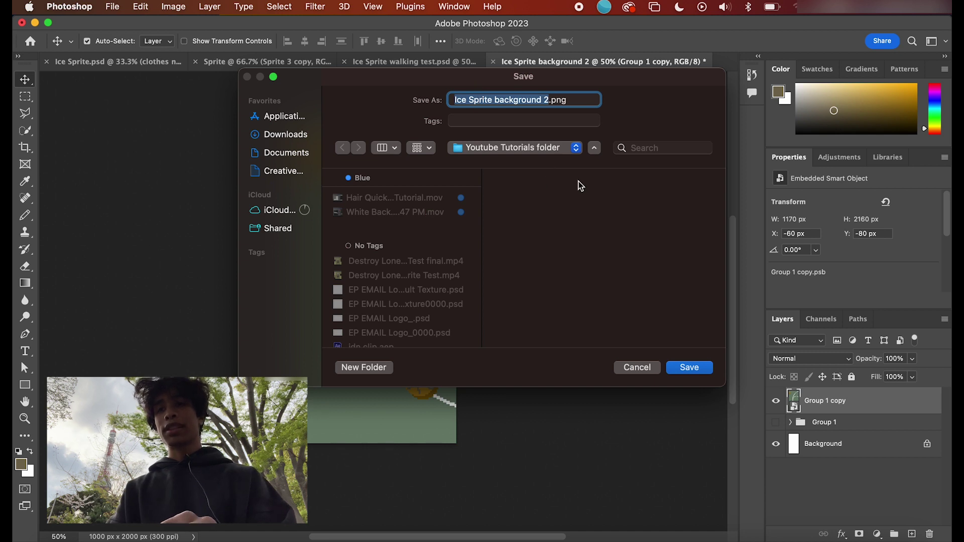
{"action": "left_click", "coordinate": [689, 369]}
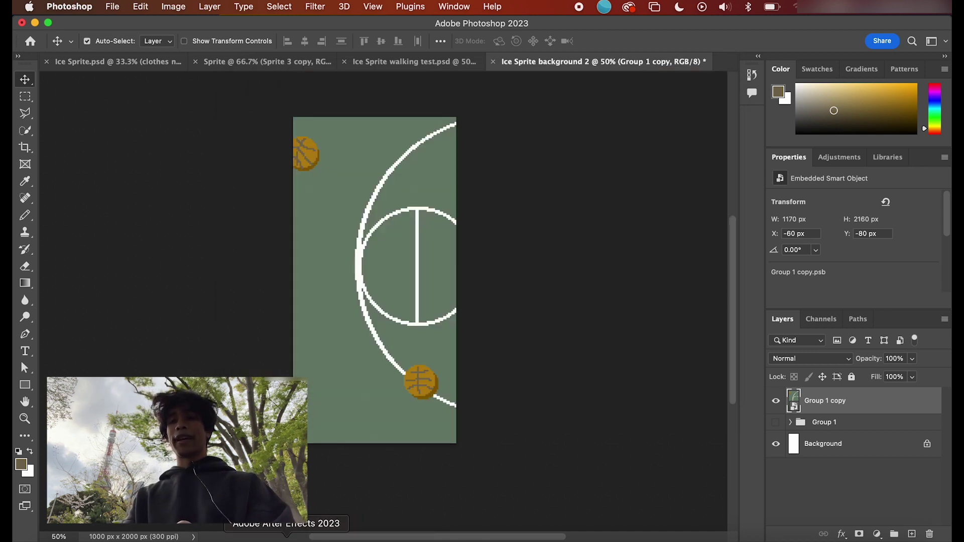
Step: Switch to After Effects and create a new composition named Ice Sprite Walking
{"action": "left_click", "coordinate": [286, 539]}
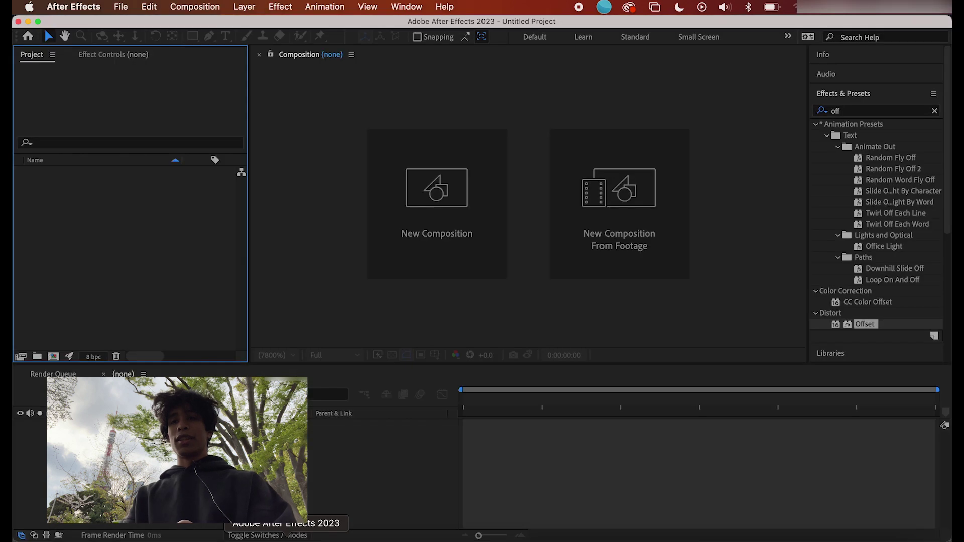
{"action": "left_click", "coordinate": [467, 224]}
{"action": "type", "text": "Ice Sp"}
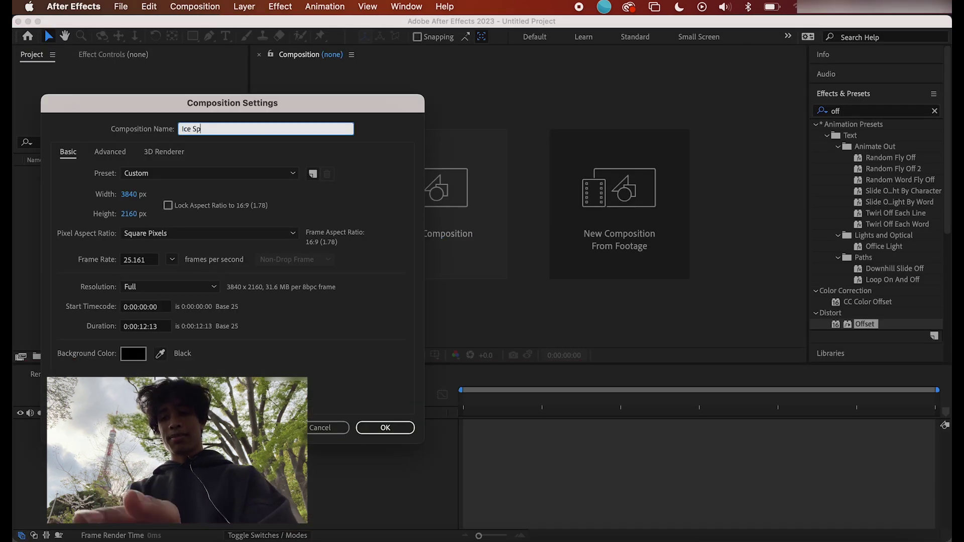
{"action": "type", "text": "rite Walking"}
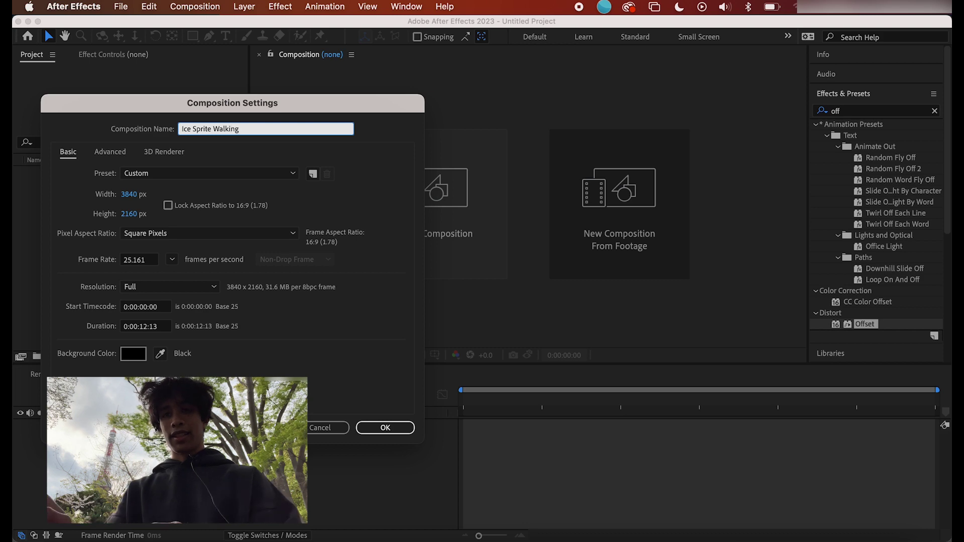
{"action": "key", "text": "Return"}
Step: Change the Ice Sprite Walking composition's size to 1920 px wide by 1920 px high
{"action": "left_click", "coordinate": [199, 5]}
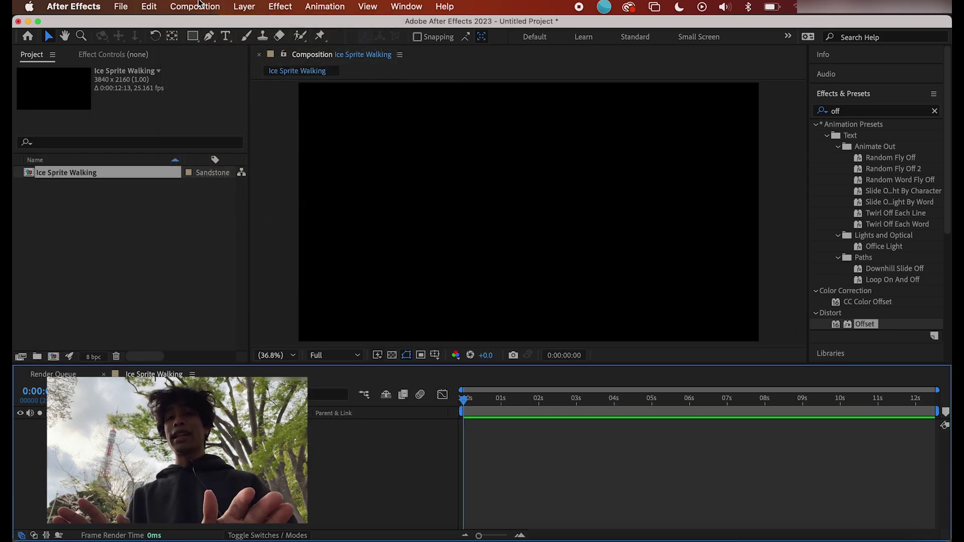
{"action": "left_click", "coordinate": [199, 6]}
{"action": "left_click", "coordinate": [197, 47]}
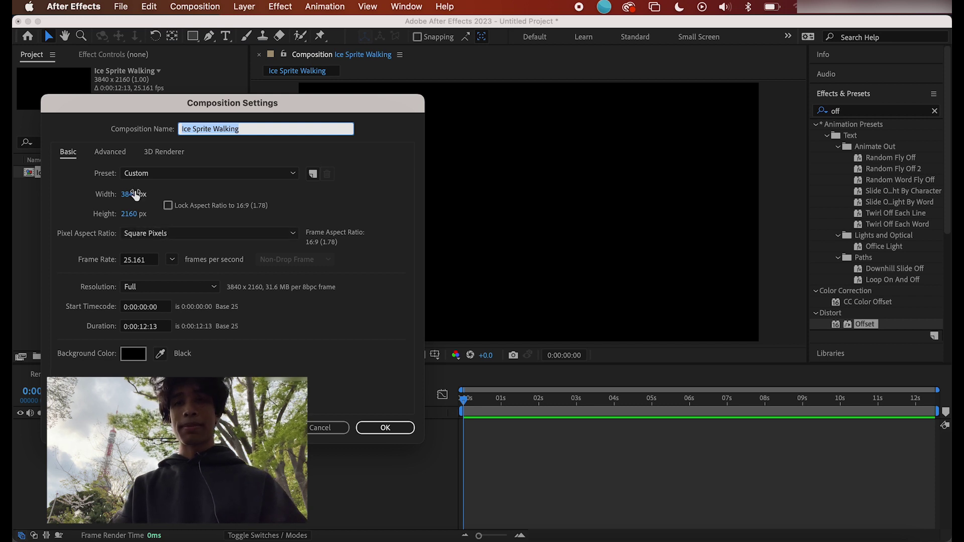
{"action": "left_click", "coordinate": [134, 193]}
{"action": "type", "text": "1920"}
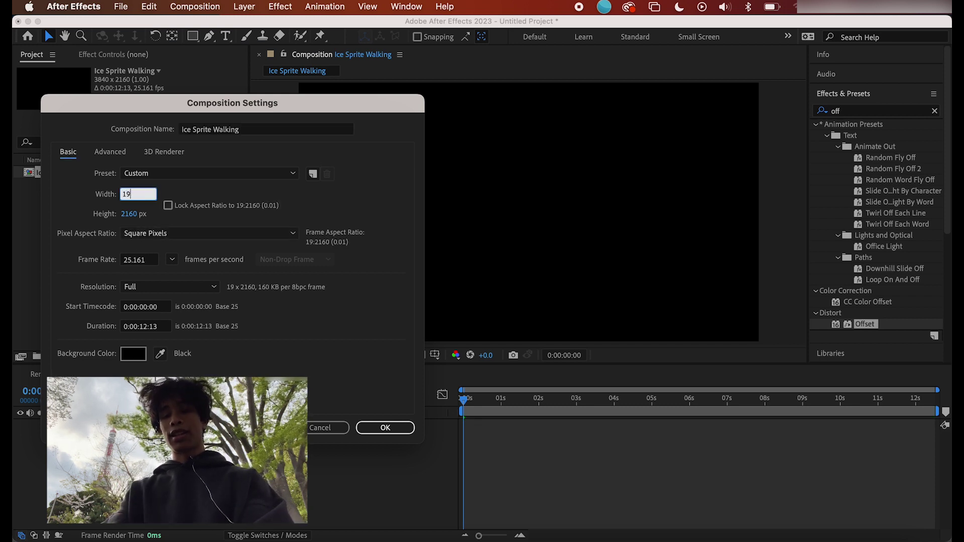
{"action": "key", "text": "Return"}
{"action": "type", "text": "1920"}
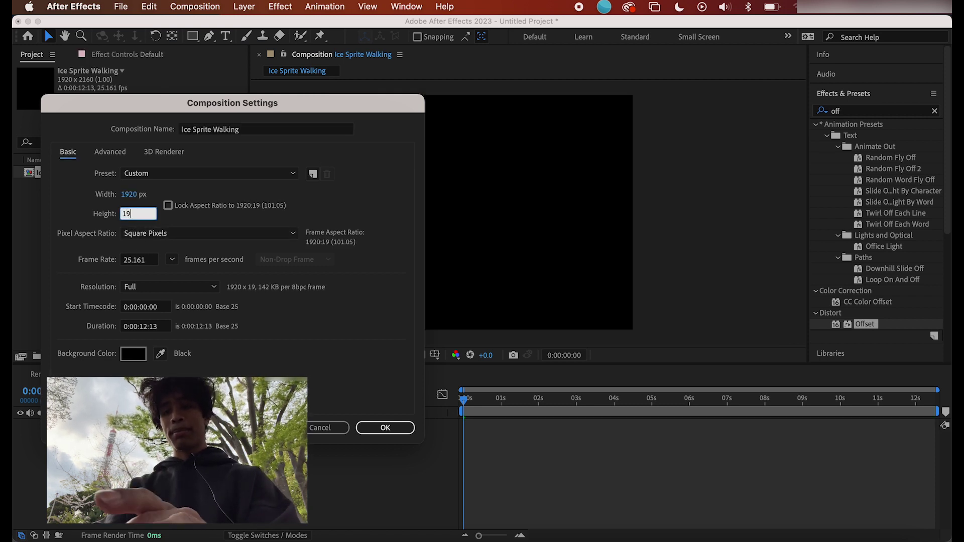
{"action": "left_click", "coordinate": [373, 424]}
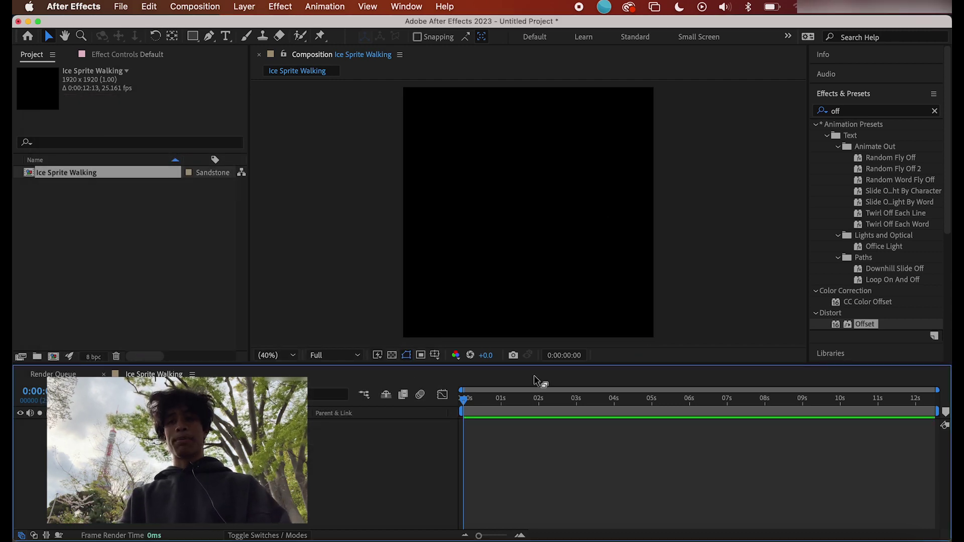
Step: Import Ice Sprite background 2.png from Finder, add it to the composition and scale it up to fill the frame width
{"action": "left_click", "coordinate": [50, 536]}
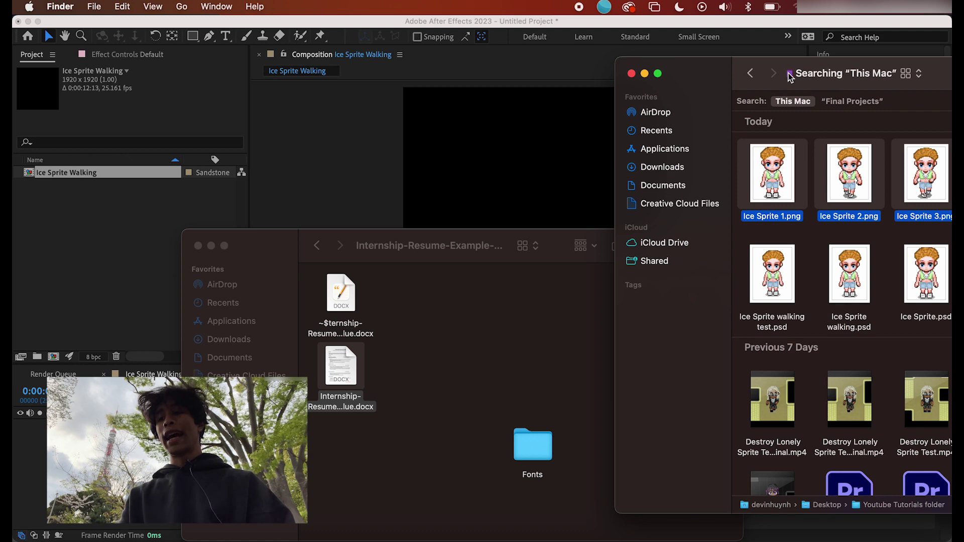
{"action": "double_click", "coordinate": [853, 61]}
{"action": "left_click", "coordinate": [687, 174]}
{"action": "key", "text": "space"}
{"action": "key", "text": "space"}
{"action": "left_click_drag", "start_coordinate": [681, 166], "coordinate": [271, 151]}
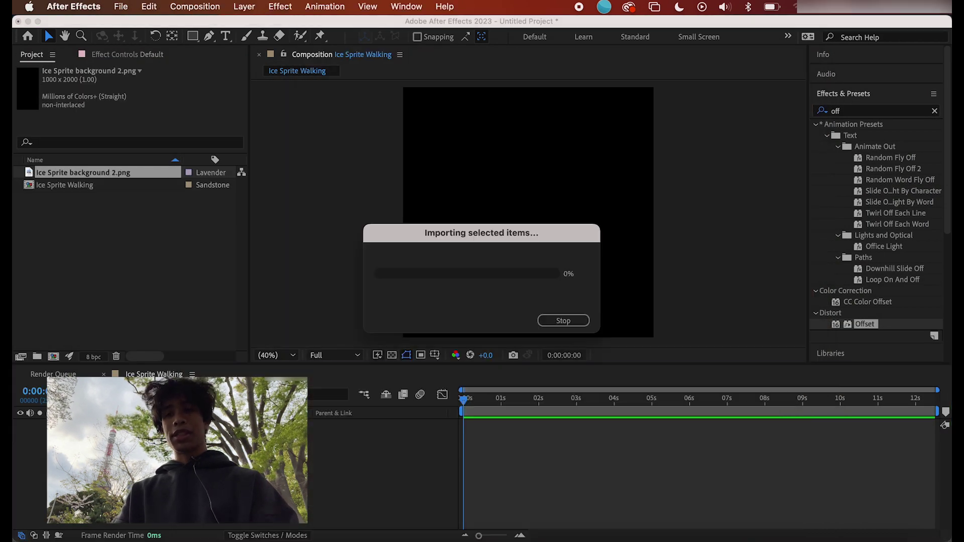
{"action": "left_click_drag", "start_coordinate": [596, 213], "coordinate": [658, 212]}
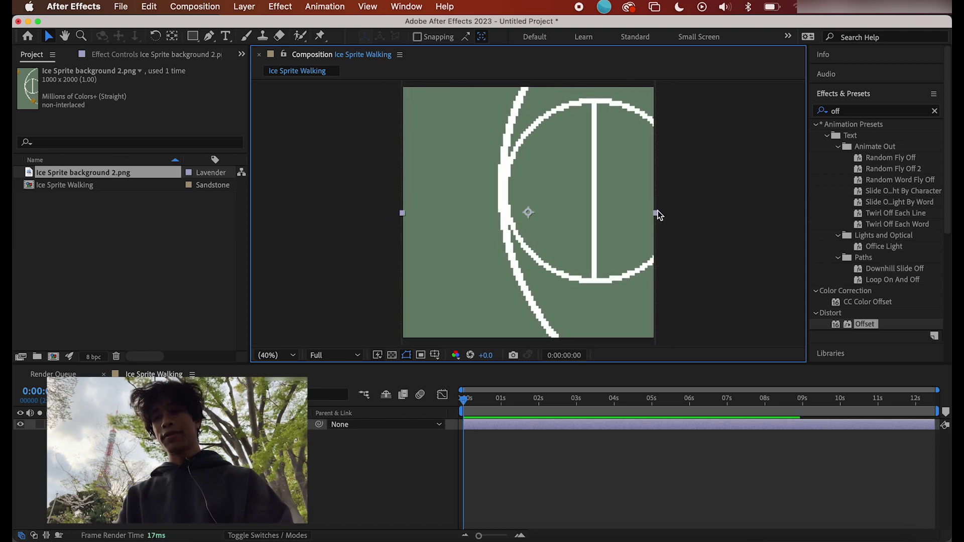
Step: Import Ice Sprite walking test.psd as Footage with merged layers, place it above the background layer and preview the walk
{"action": "left_click", "coordinate": [56, 536]}
{"action": "left_click_drag", "start_coordinate": [448, 172], "coordinate": [21, 248]}
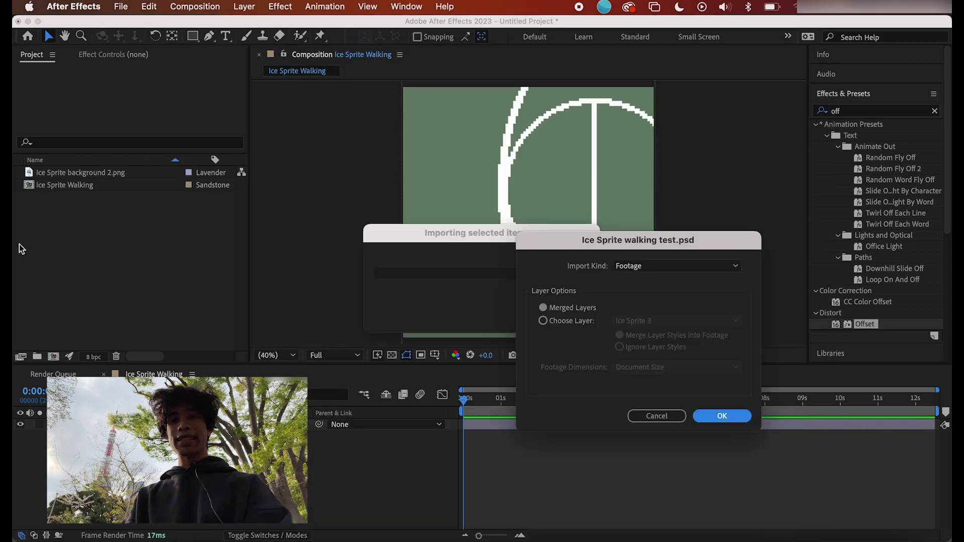
{"action": "left_click", "coordinate": [661, 264]}
{"action": "left_click", "coordinate": [655, 276]}
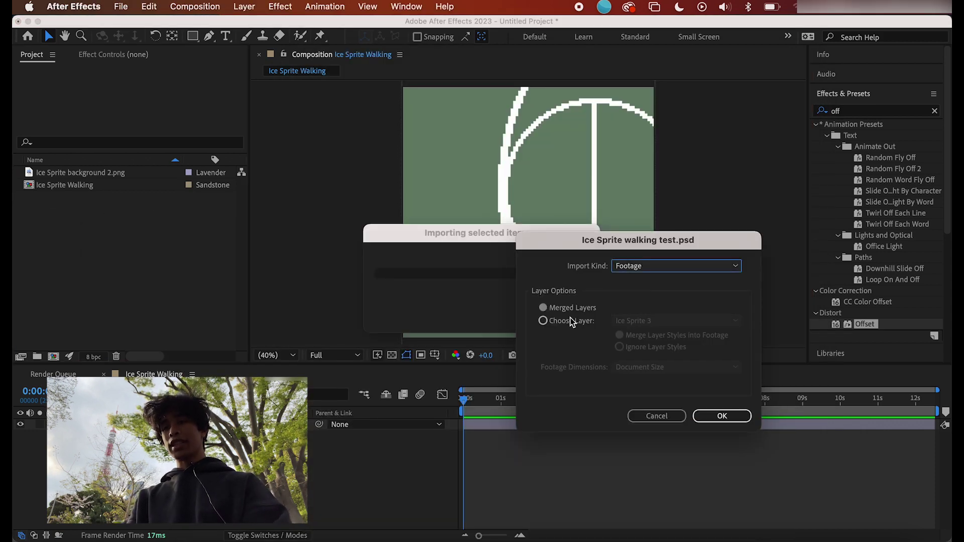
{"action": "left_click", "coordinate": [741, 416]}
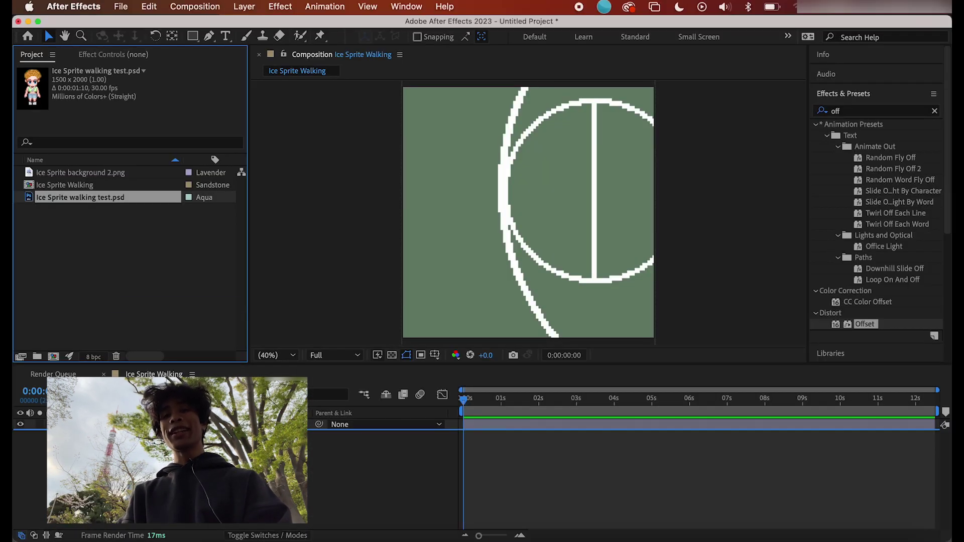
{"action": "left_click_drag", "start_coordinate": [81, 197], "coordinate": [479, 424]}
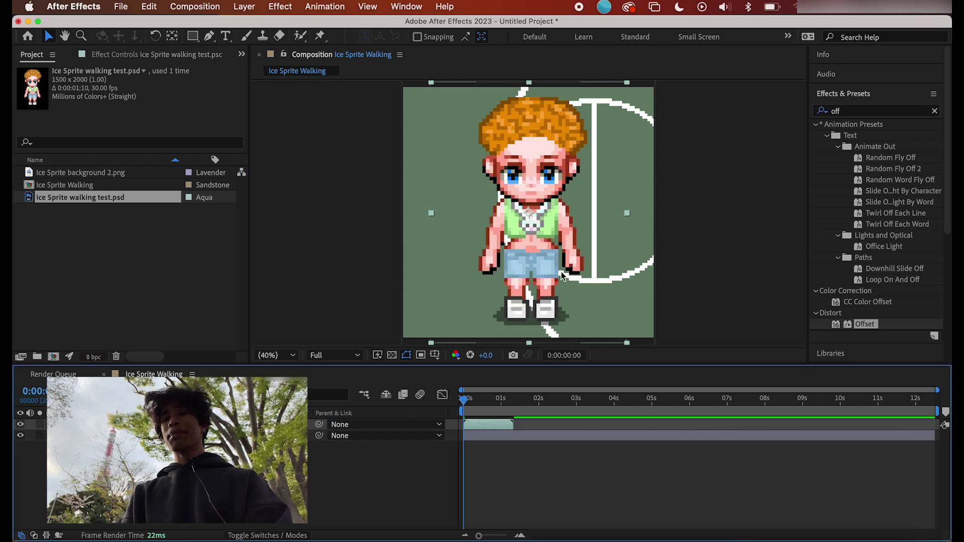
{"action": "key", "text": "space"}
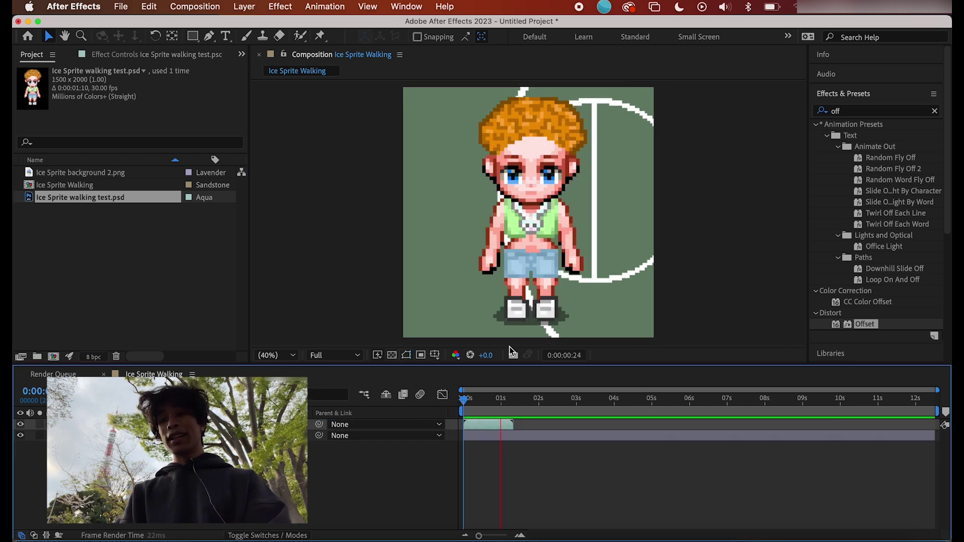
{"action": "left_click_drag", "start_coordinate": [534, 400], "coordinate": [492, 399]}
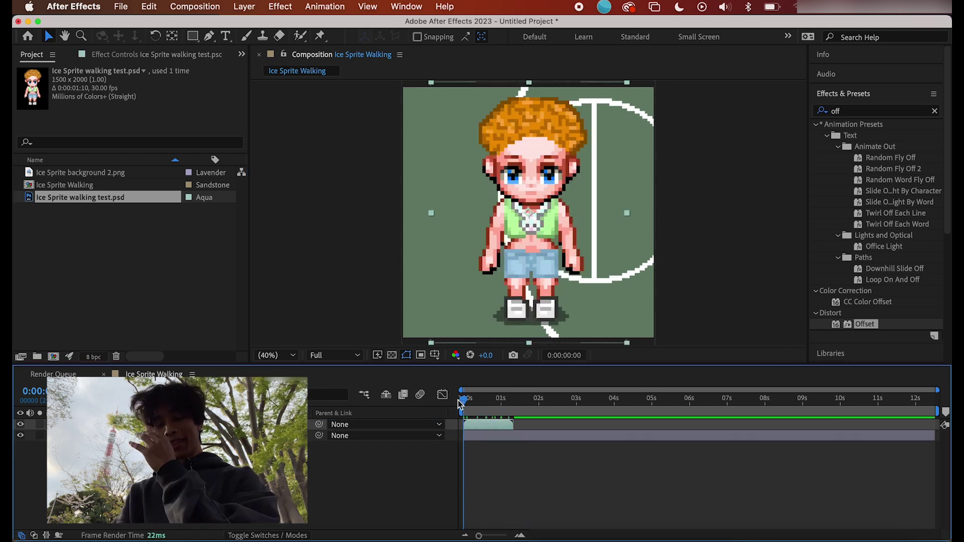
Step: Set the Ice Sprite walking test.psd footage to loop 10 times and extend its layer to the composition's end
{"action": "right_click", "coordinate": [118, 201]}
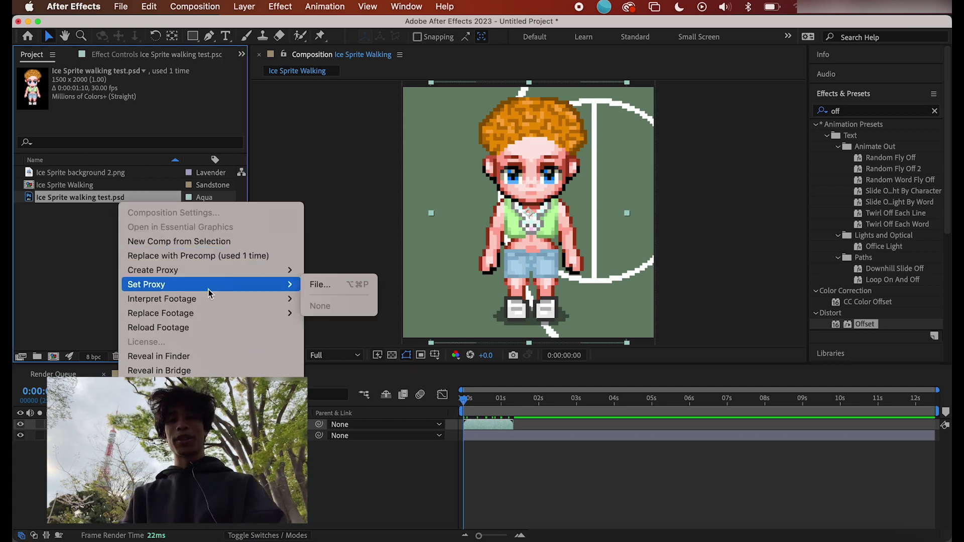
{"action": "mouse_move", "coordinate": [210, 296]}
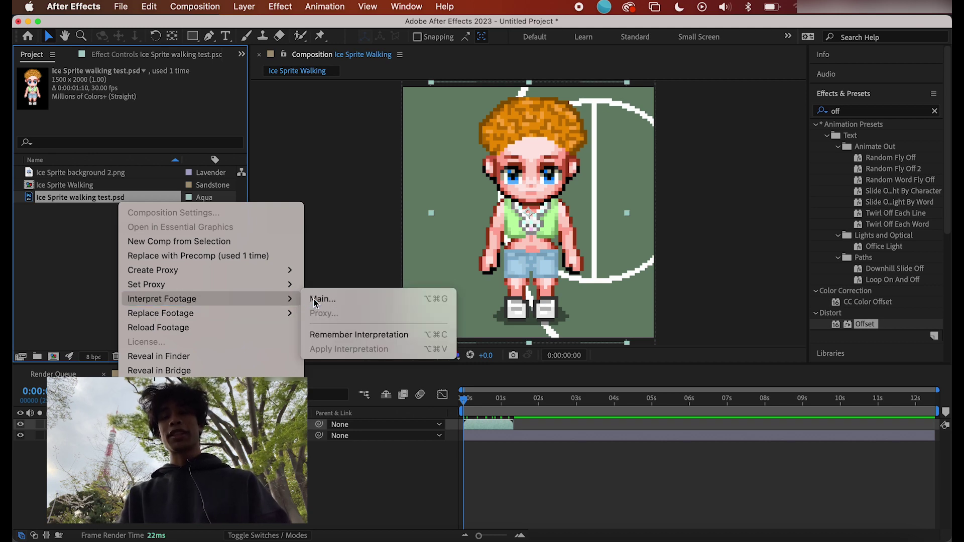
{"action": "left_click", "coordinate": [318, 299]}
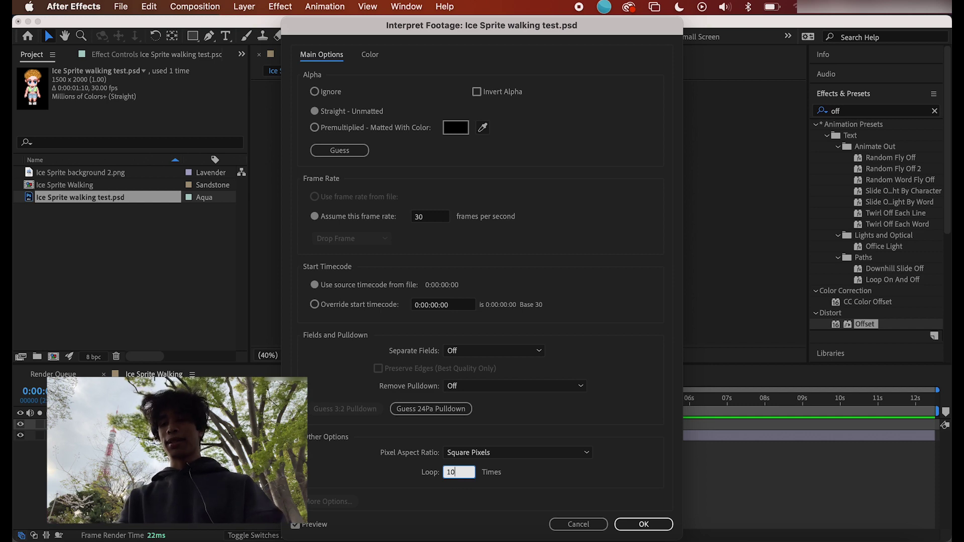
{"action": "key", "text": "Return"}
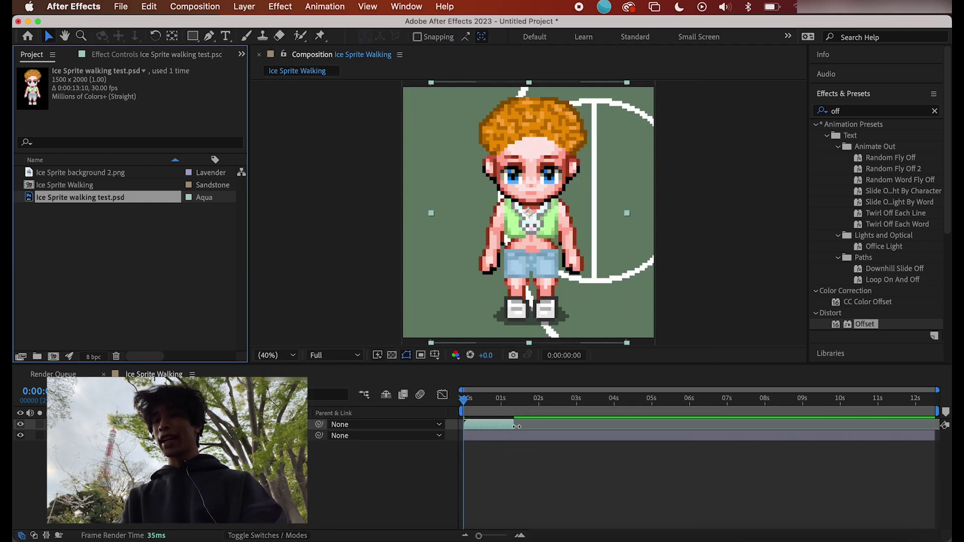
{"action": "left_click_drag", "start_coordinate": [517, 427], "coordinate": [895, 419]}
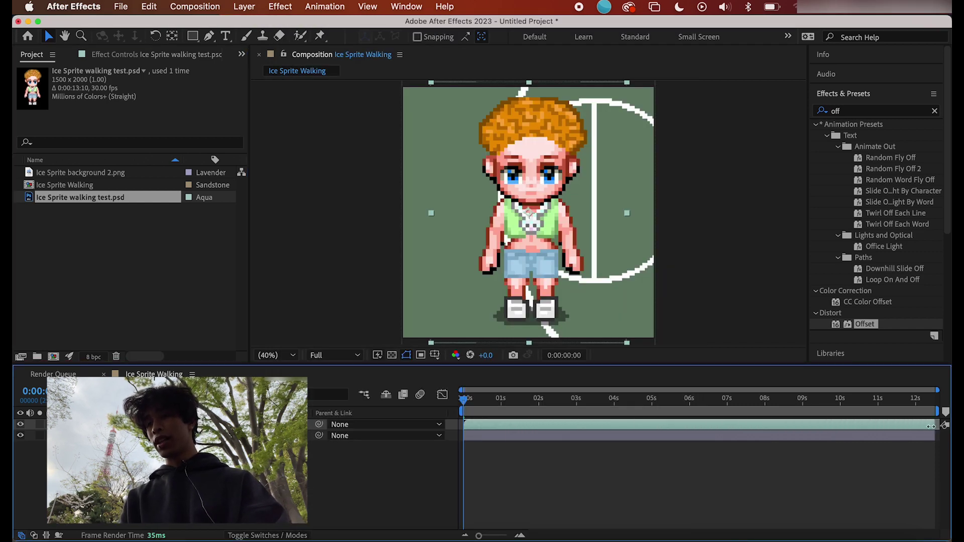
Step: Preview the looping walk and scale the sprite layer down proportionally about its centre
{"action": "key", "text": "space"}
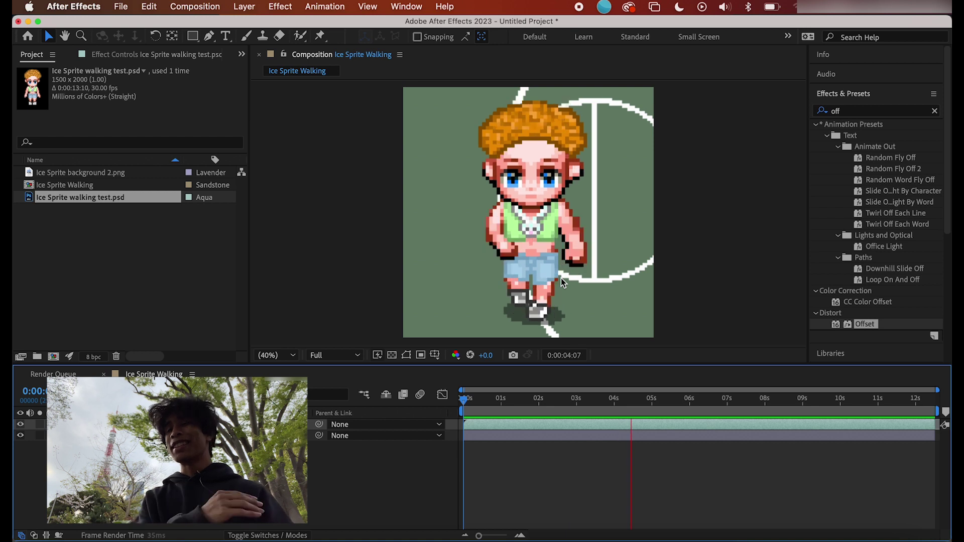
{"action": "key", "text": "space"}
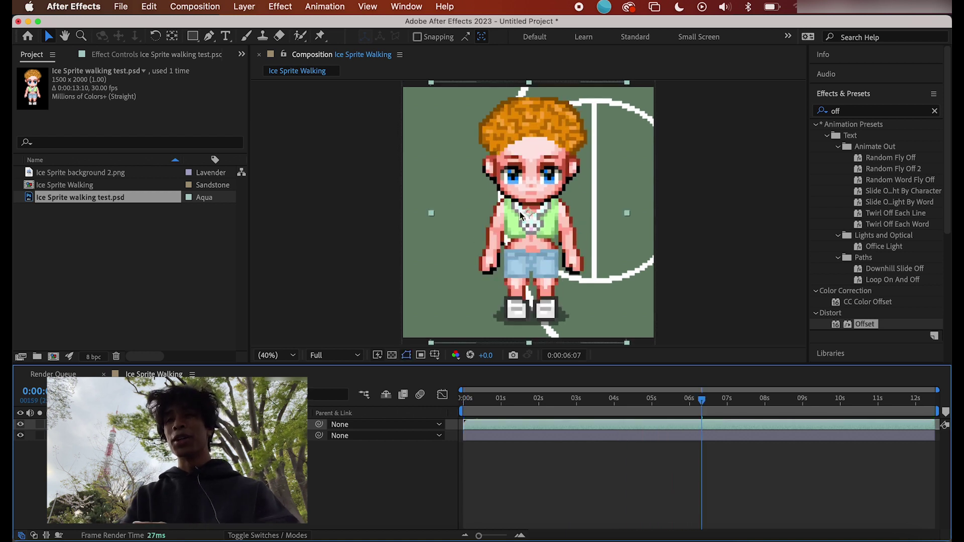
{"action": "left_click_drag", "start_coordinate": [432, 213], "coordinate": [459, 215]}
{"action": "left_click_drag", "start_coordinate": [726, 398], "coordinate": [476, 414]}
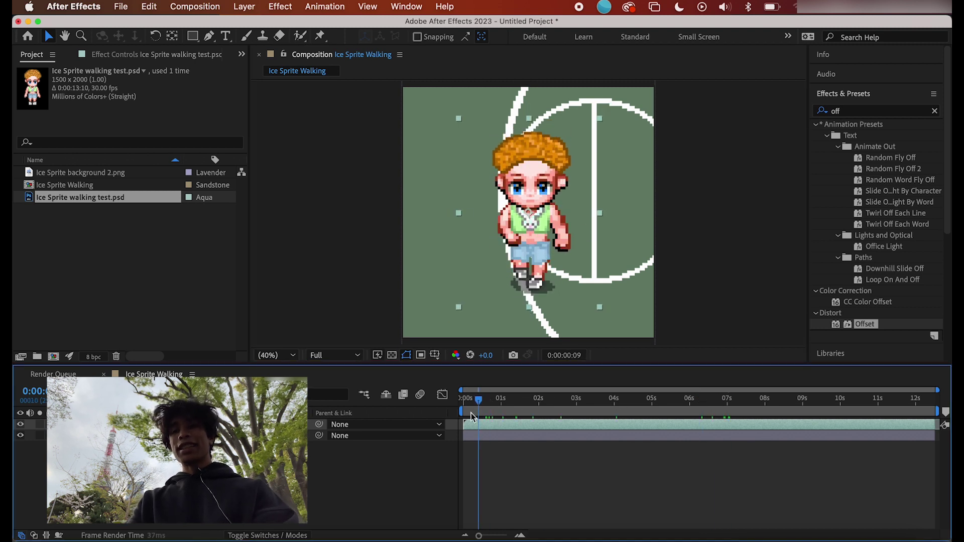
Step: Find the Offset effect with the search term "offs" and apply it to the background layer
{"action": "double_click", "coordinate": [871, 111]}
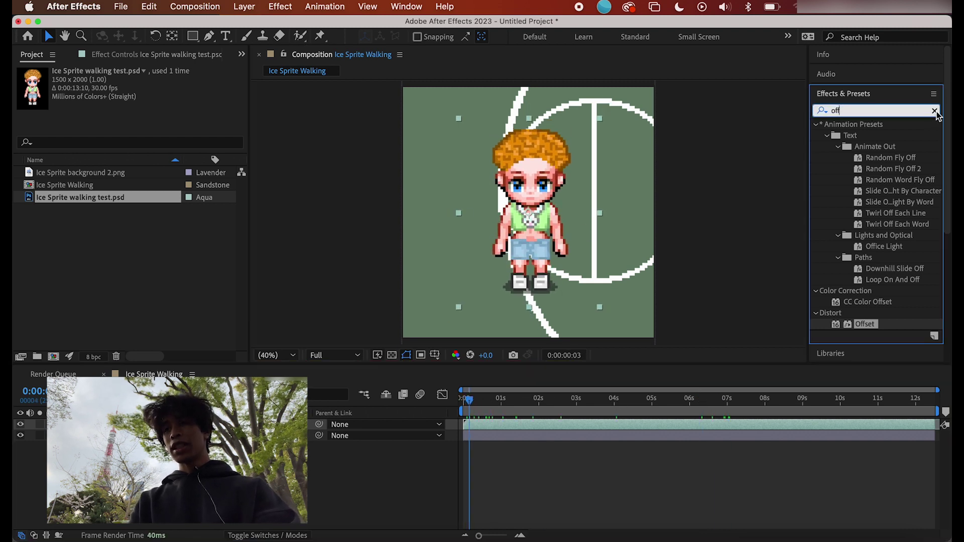
{"action": "key", "text": "BackSpace"}
{"action": "left_click", "coordinate": [867, 77]}
{"action": "left_click", "coordinate": [867, 77]}
{"action": "left_click", "coordinate": [868, 98]}
{"action": "left_click", "coordinate": [858, 115]}
{"action": "type", "text": "offs"}
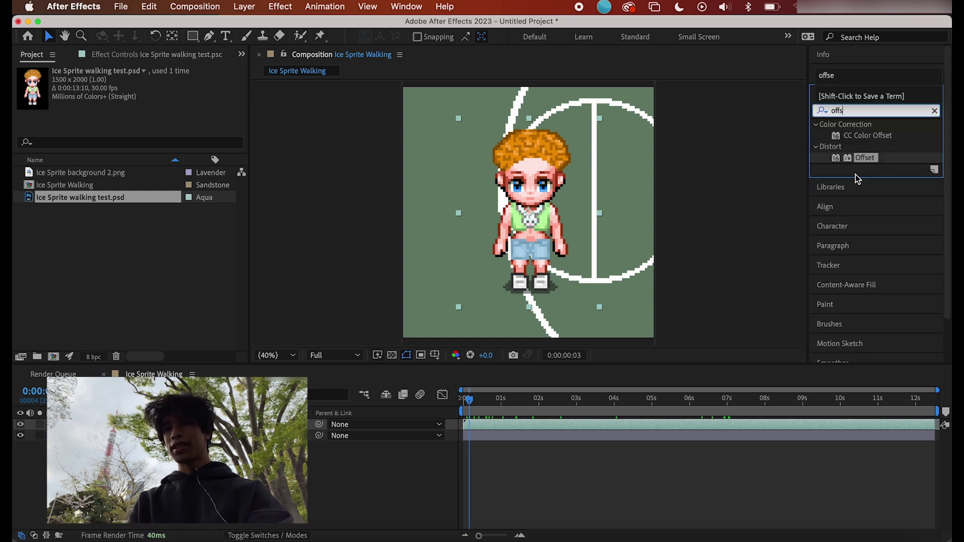
{"action": "left_click_drag", "start_coordinate": [867, 154], "coordinate": [484, 436]}
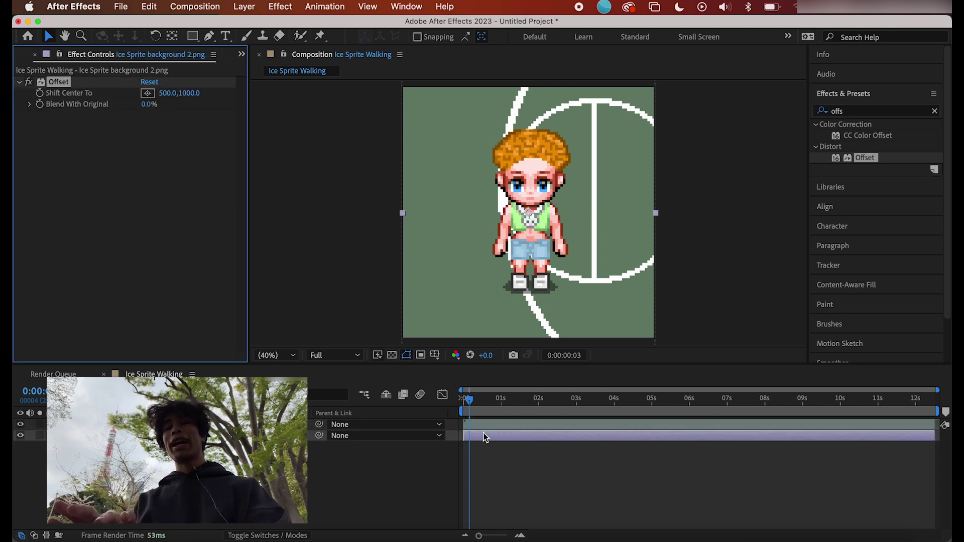
Step: Keyframe the background's Offset Shift Center To vertical value from 1642 at the composition's start to about -378 at its end
{"action": "left_click_drag", "start_coordinate": [470, 400], "coordinate": [456, 405]}
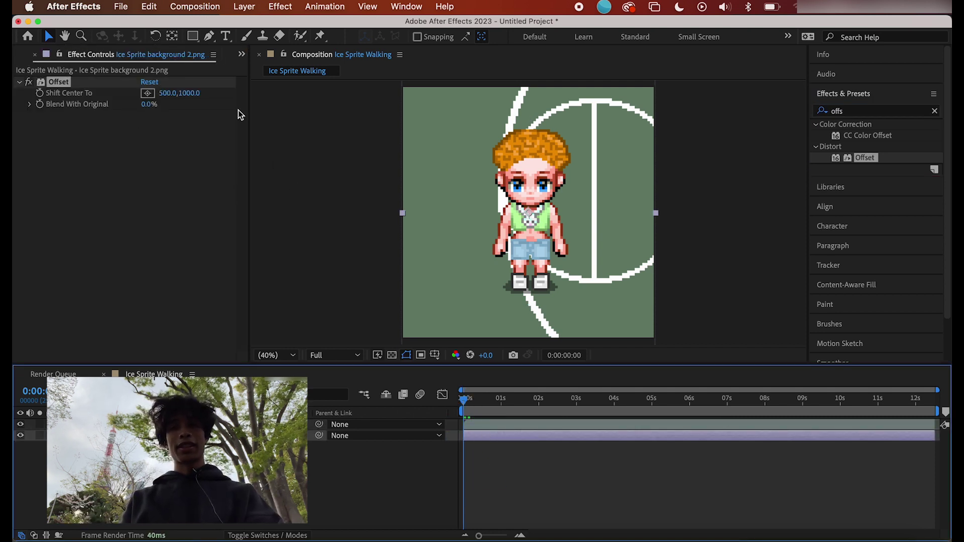
{"action": "left_click_drag", "start_coordinate": [179, 97], "coordinate": [683, 26]}
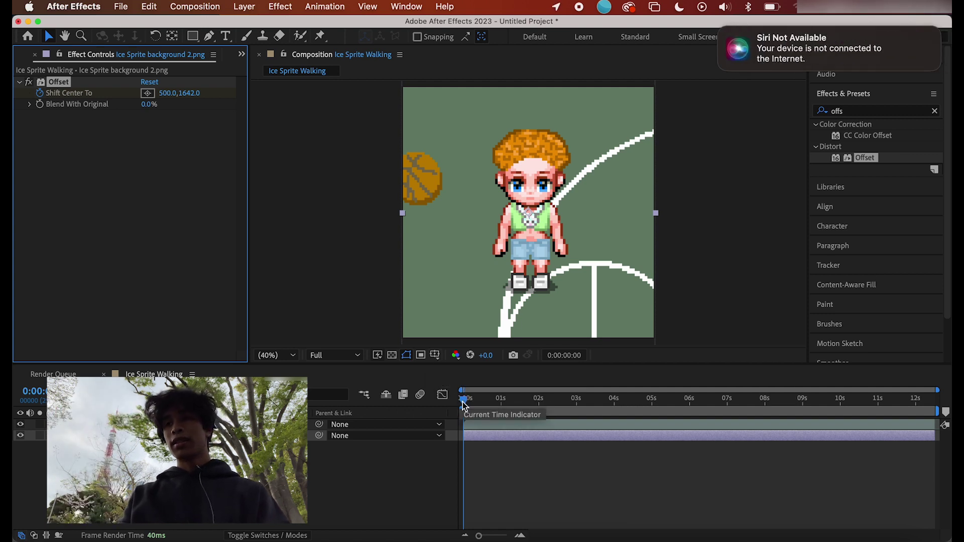
{"action": "left_click_drag", "start_coordinate": [463, 399], "coordinate": [946, 409]}
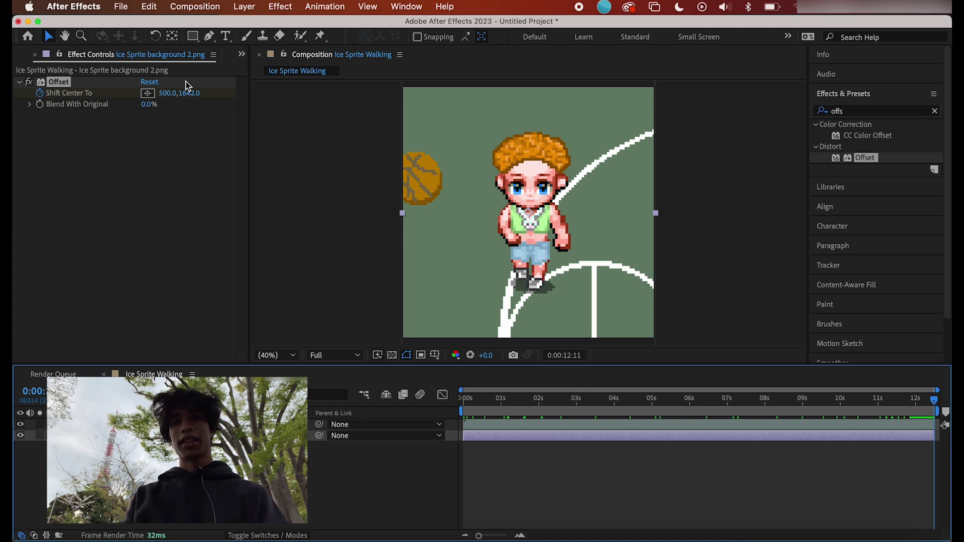
{"action": "left_click_drag", "start_coordinate": [188, 99], "coordinate": [14, 153]}
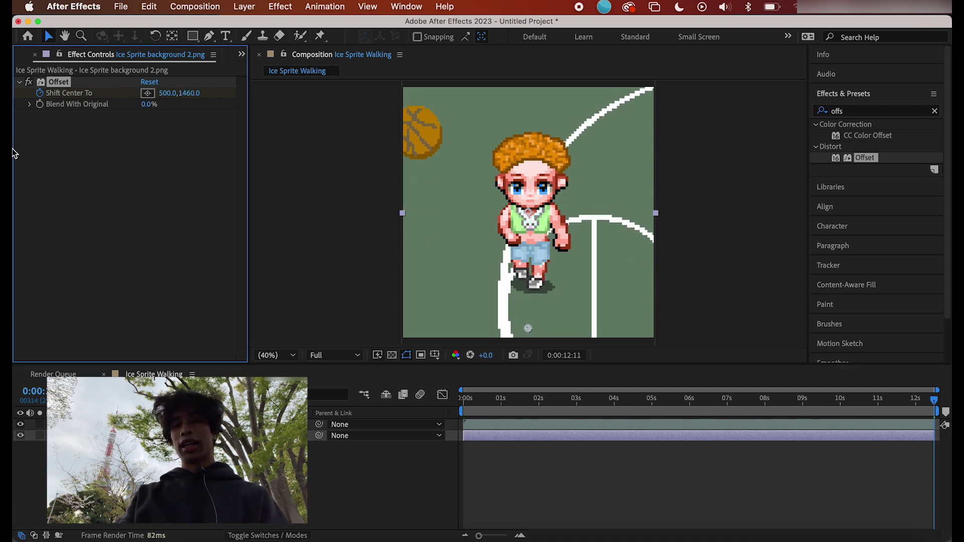
{"action": "left_click_drag", "start_coordinate": [200, 98], "coordinate": [14, 82]}
{"action": "left_click_drag", "start_coordinate": [188, 99], "coordinate": [14, 88]}
{"action": "left_click_drag", "start_coordinate": [115, 87], "coordinate": [15, 73]}
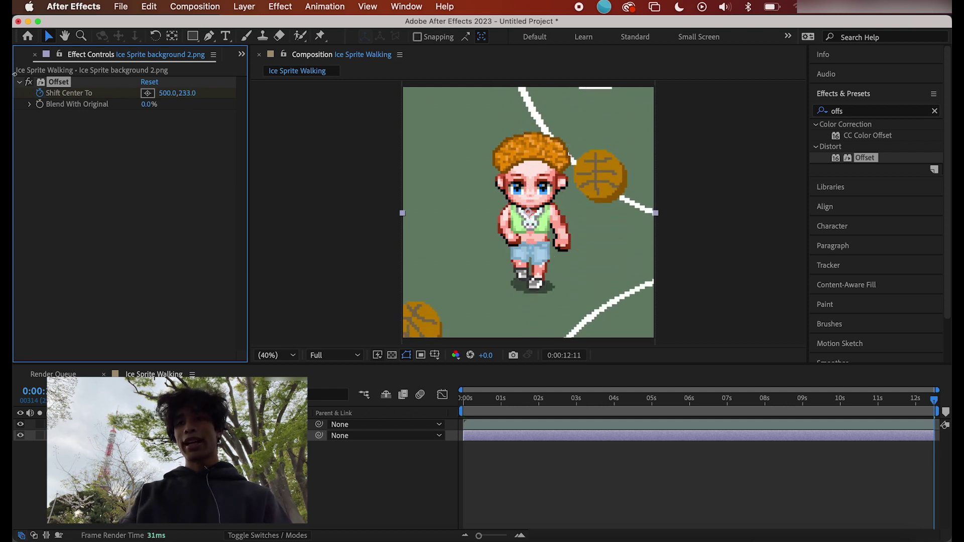
{"action": "left_click_drag", "start_coordinate": [193, 92], "coordinate": [14, 75]}
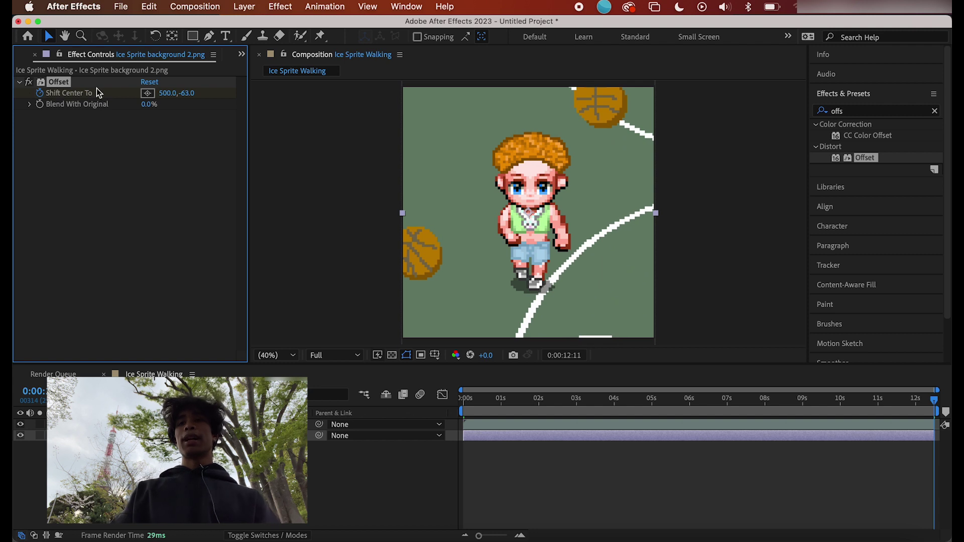
{"action": "left_click_drag", "start_coordinate": [191, 98], "coordinate": [61, 104]}
{"action": "left_click_drag", "start_coordinate": [196, 100], "coordinate": [173, 91]}
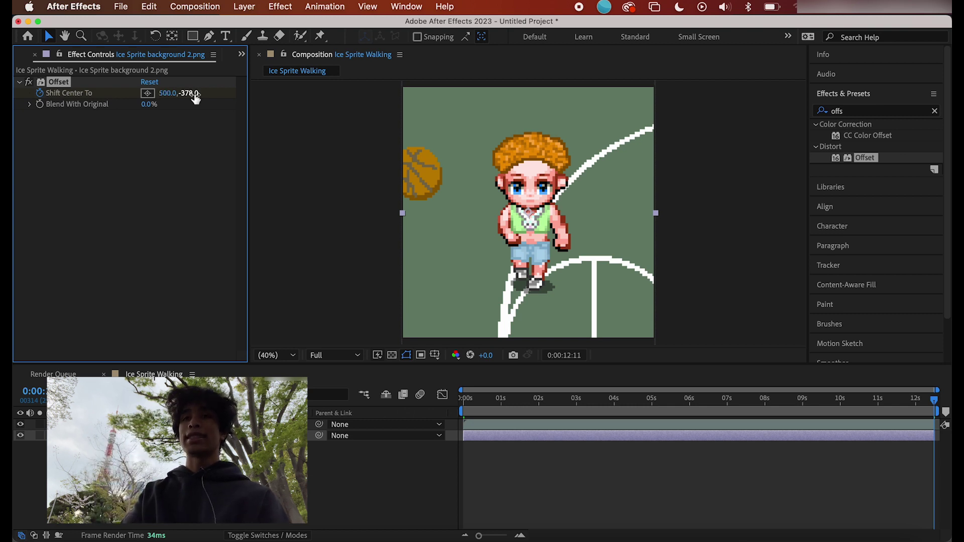
Step: Preview the walking sprite over the scrolling court background, including the animation's final frames and its loop point
{"action": "left_click", "coordinate": [448, 426]}
{"action": "key", "text": "space"}
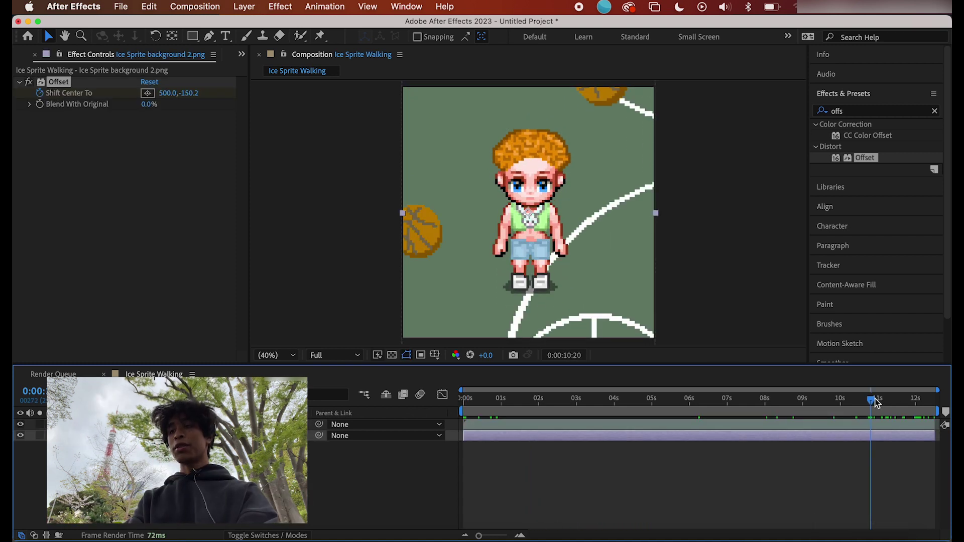
{"action": "left_click_drag", "start_coordinate": [877, 403], "coordinate": [927, 403]}
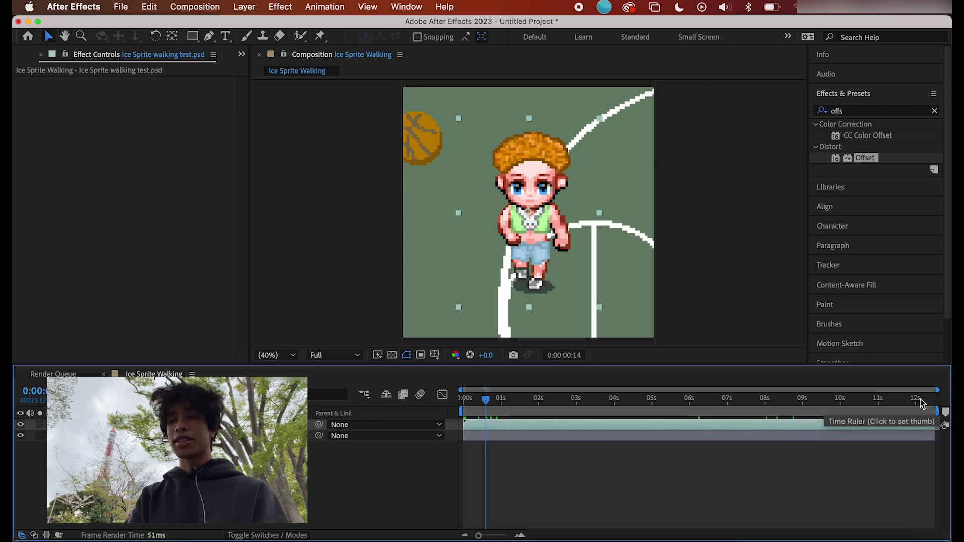
{"action": "left_click", "coordinate": [924, 403]}
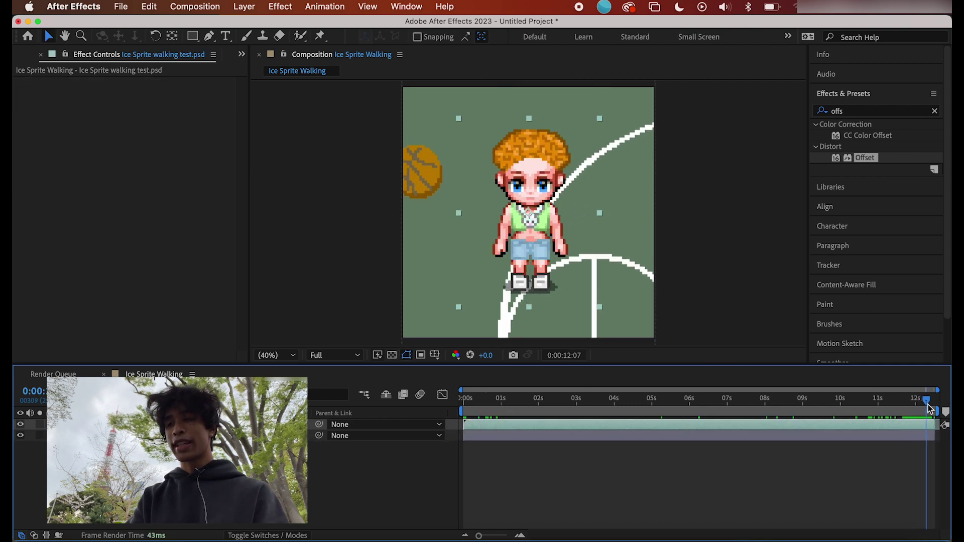
{"action": "key", "text": "space"}
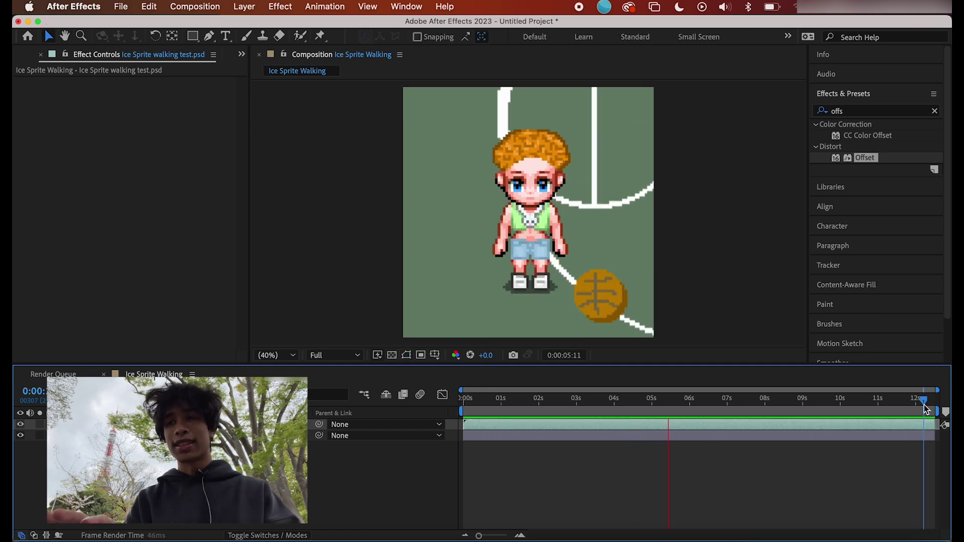
{"action": "key", "text": "space"}
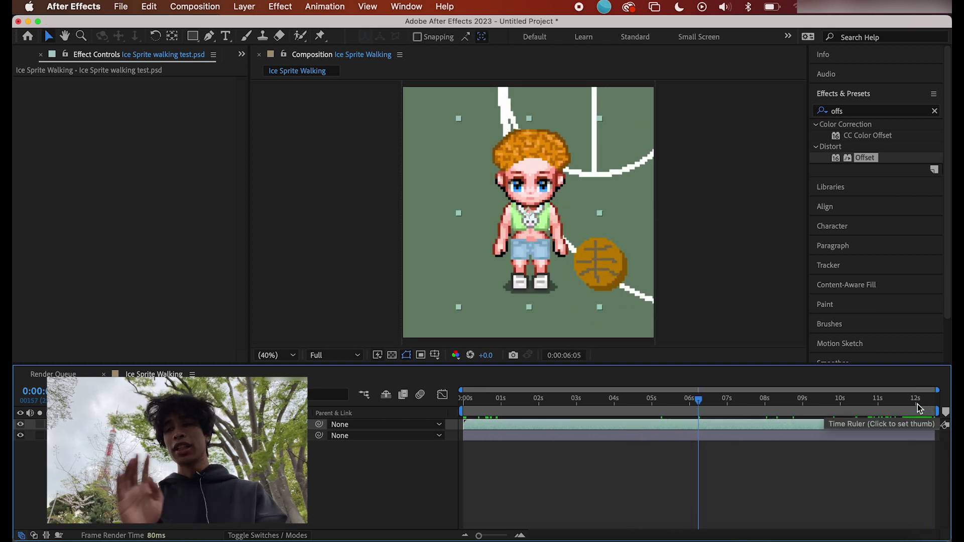